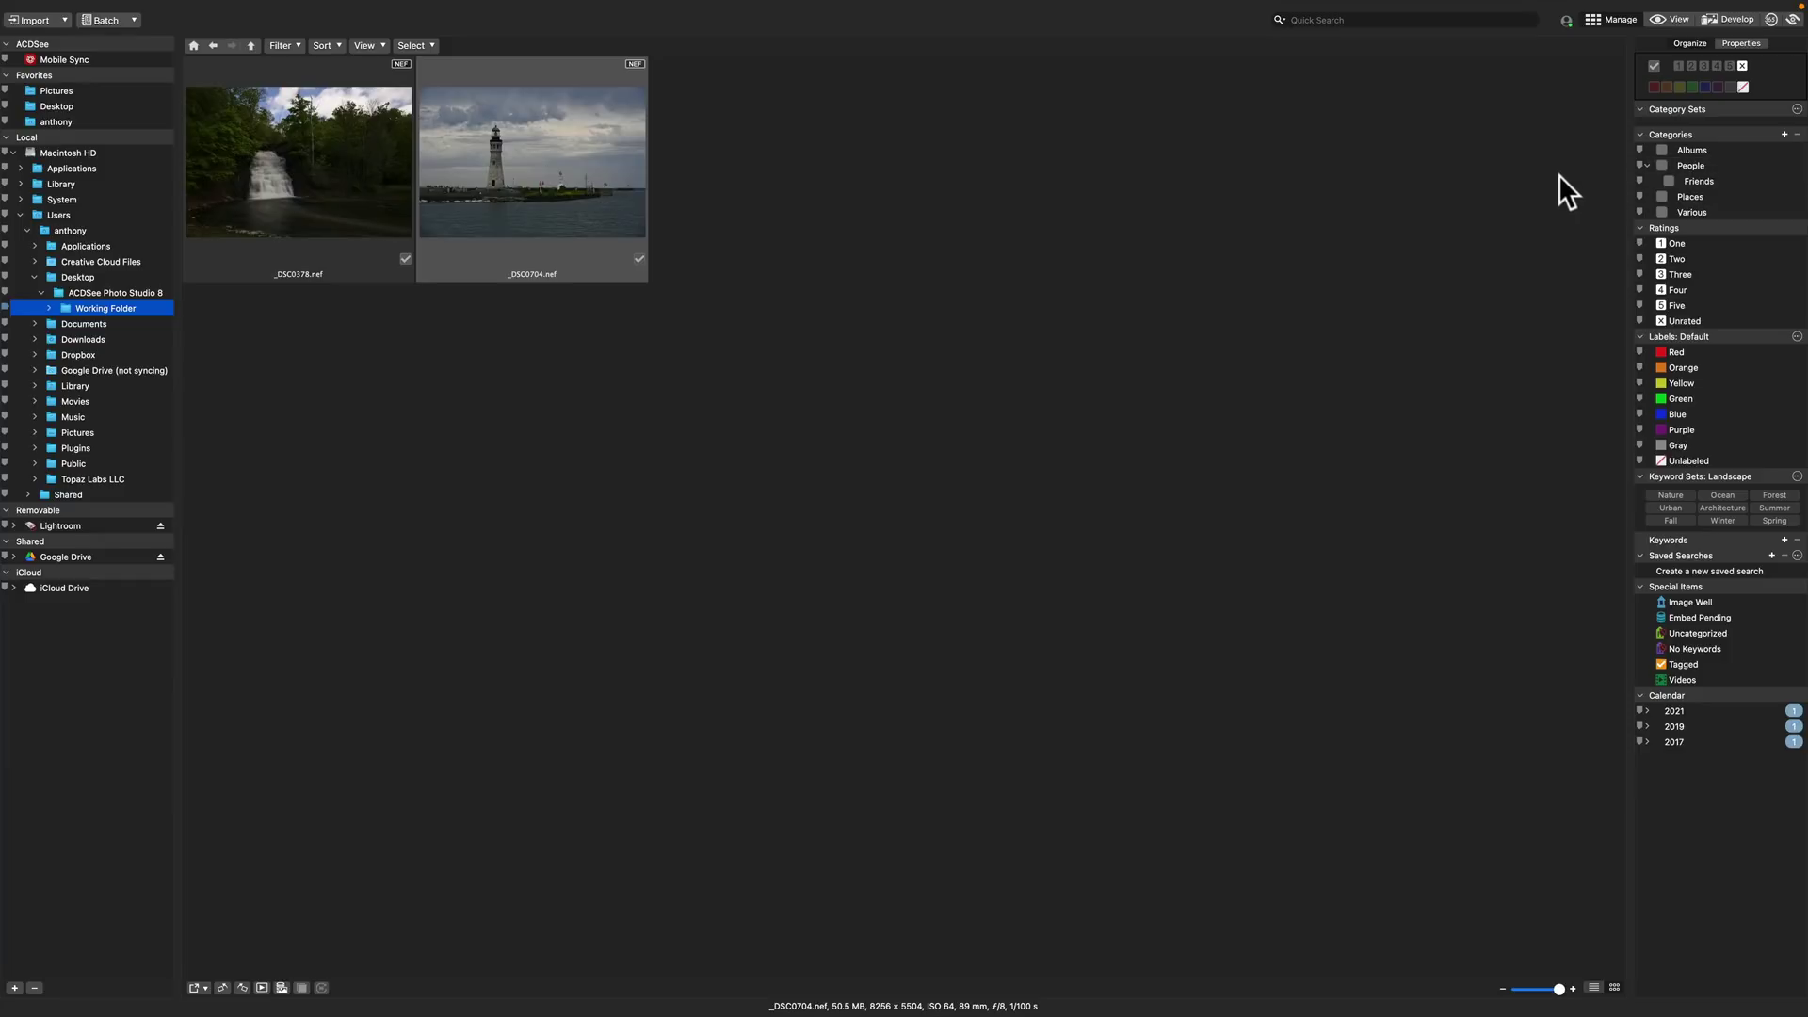
- Open _DSC0704 full-size, compare the embedded preview with RAW decode, and keep RAW Decode on
double_click(553, 185)
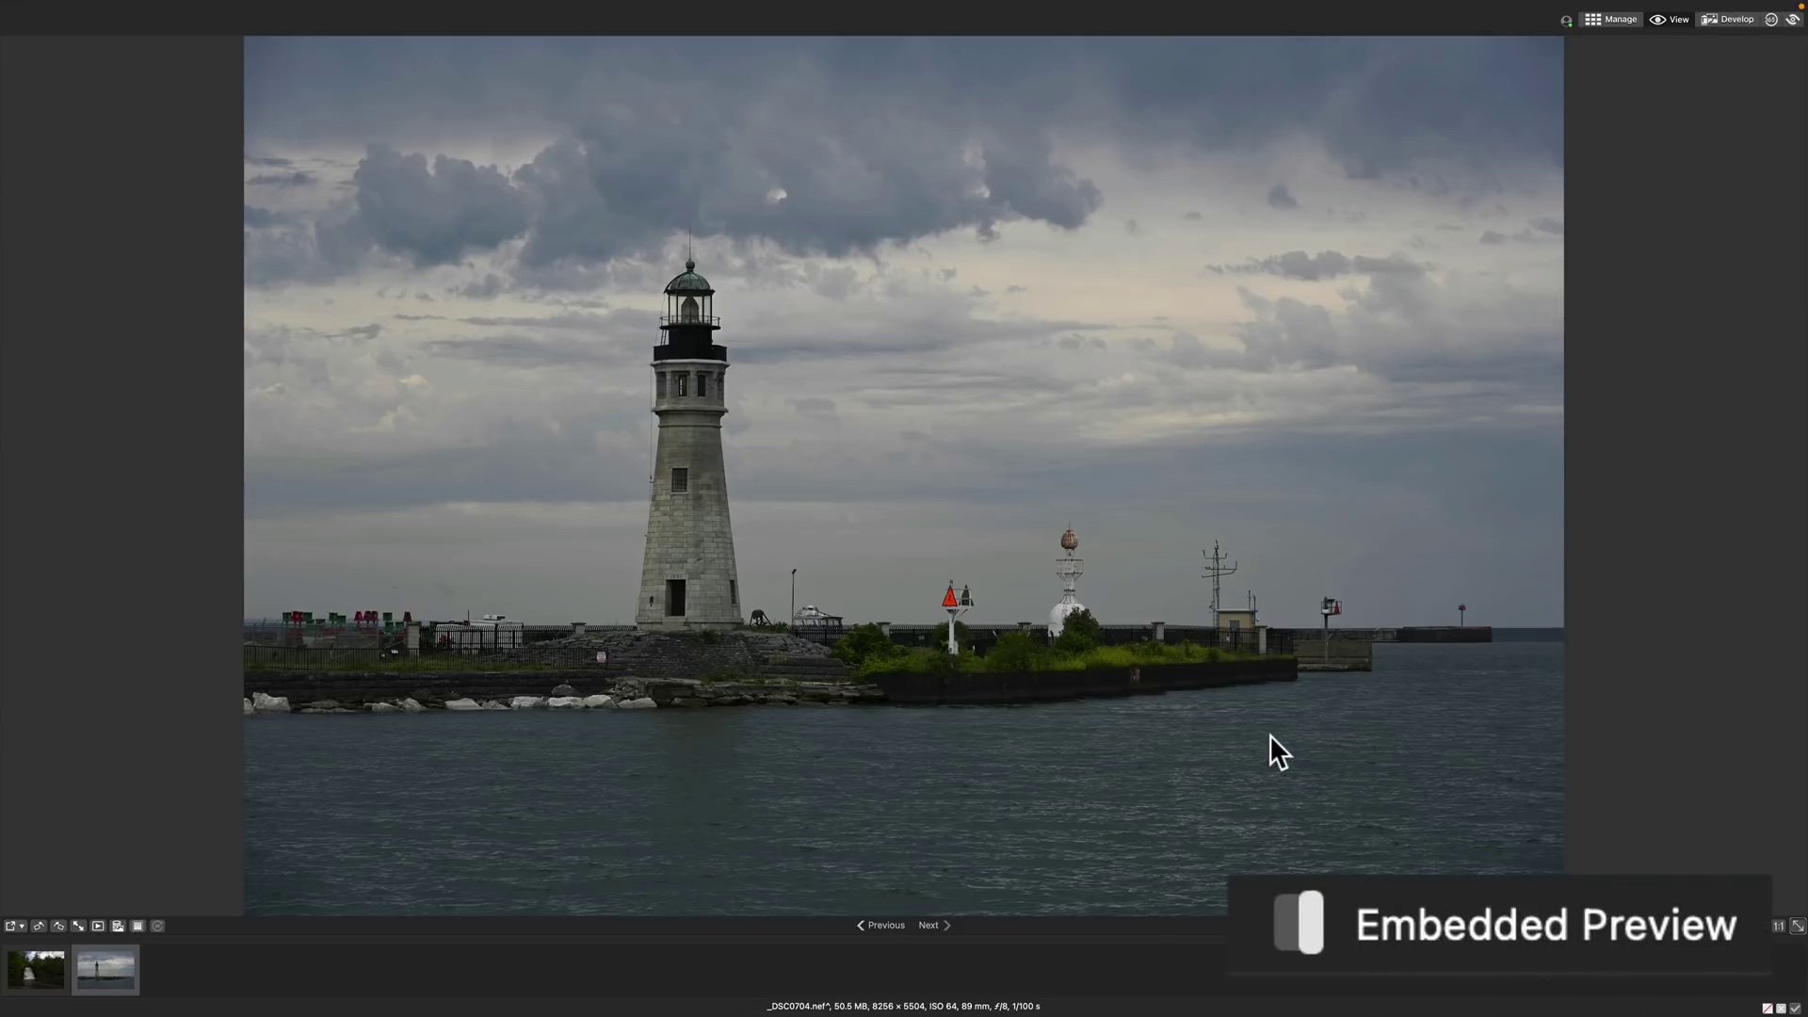
left_click(1295, 921)
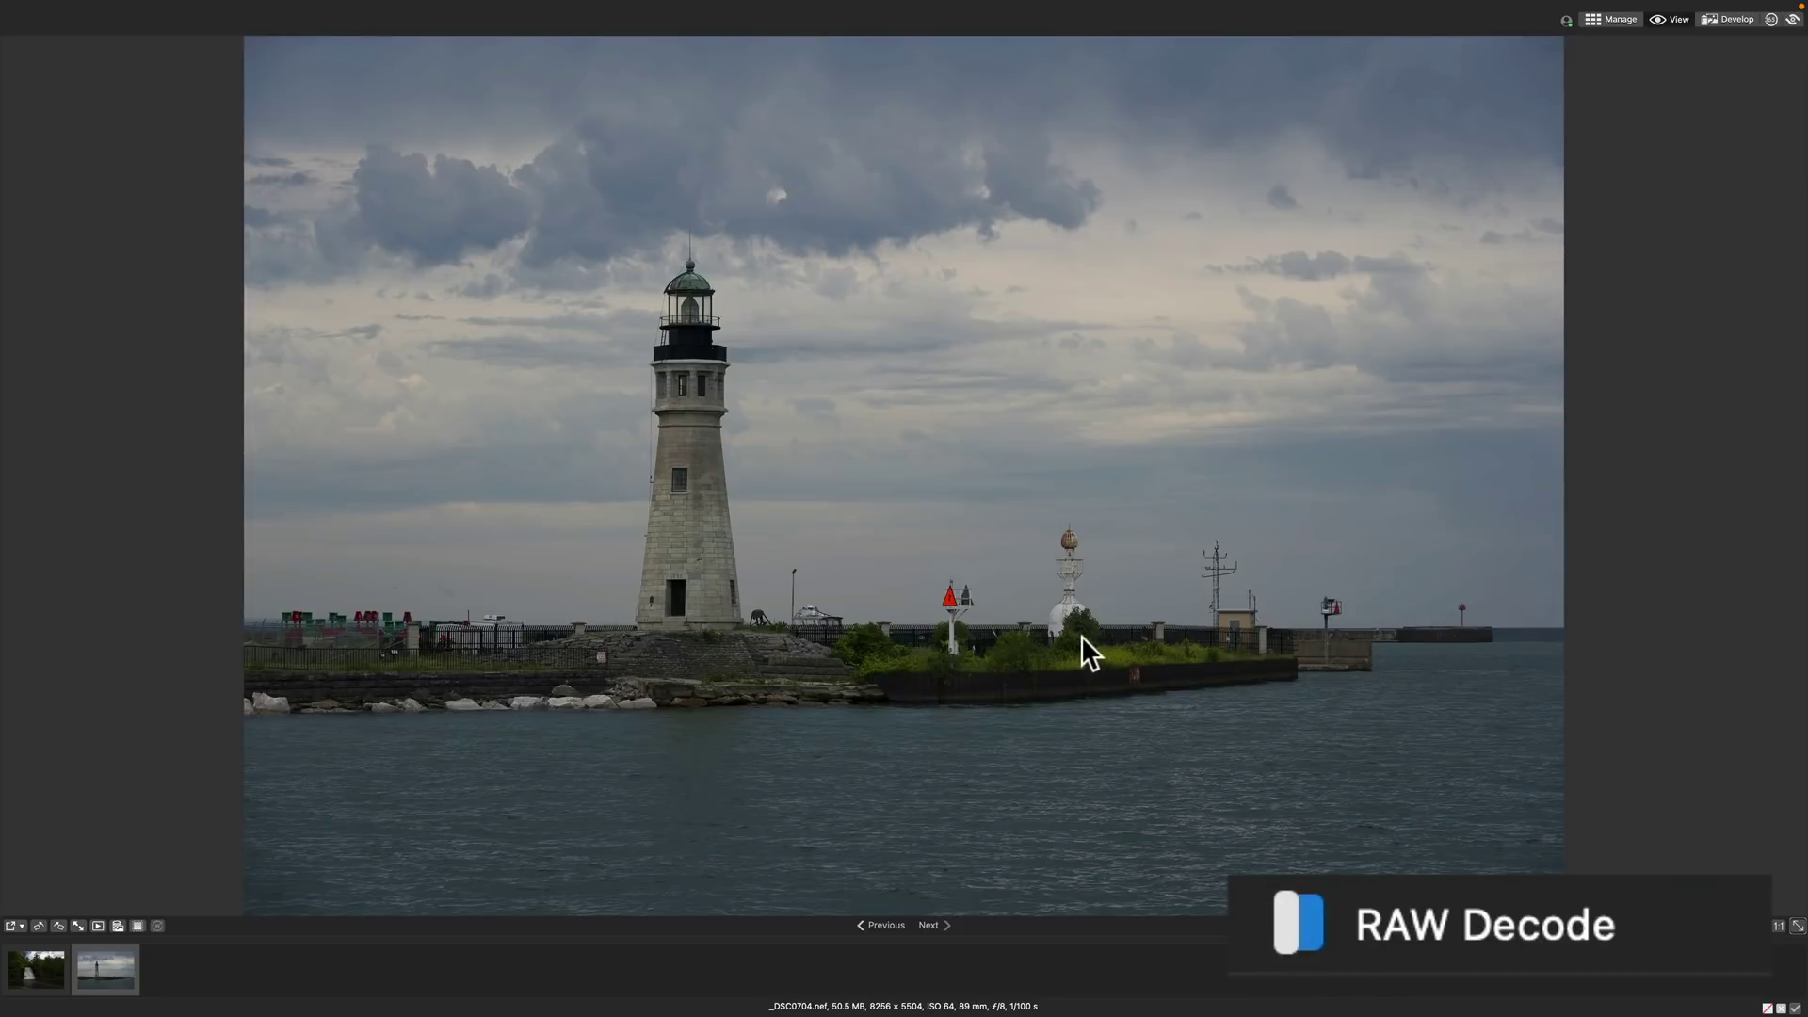
left_click(1298, 921)
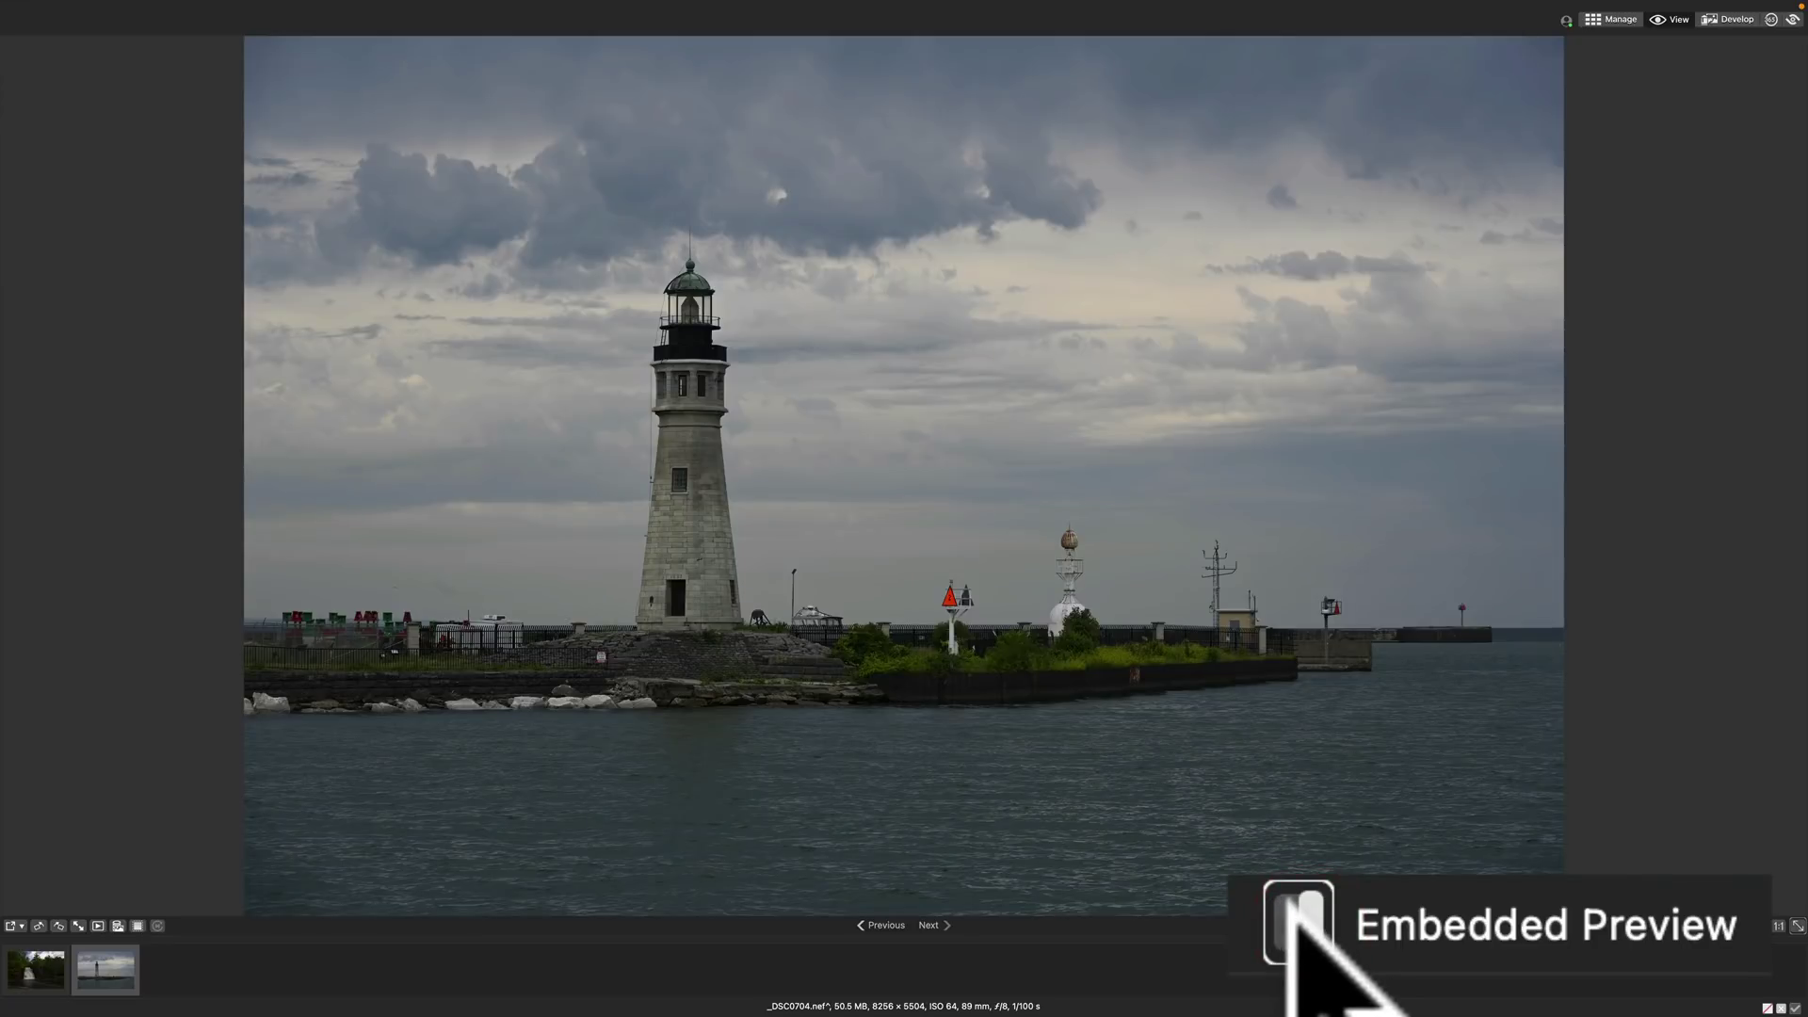
left_click(1297, 921)
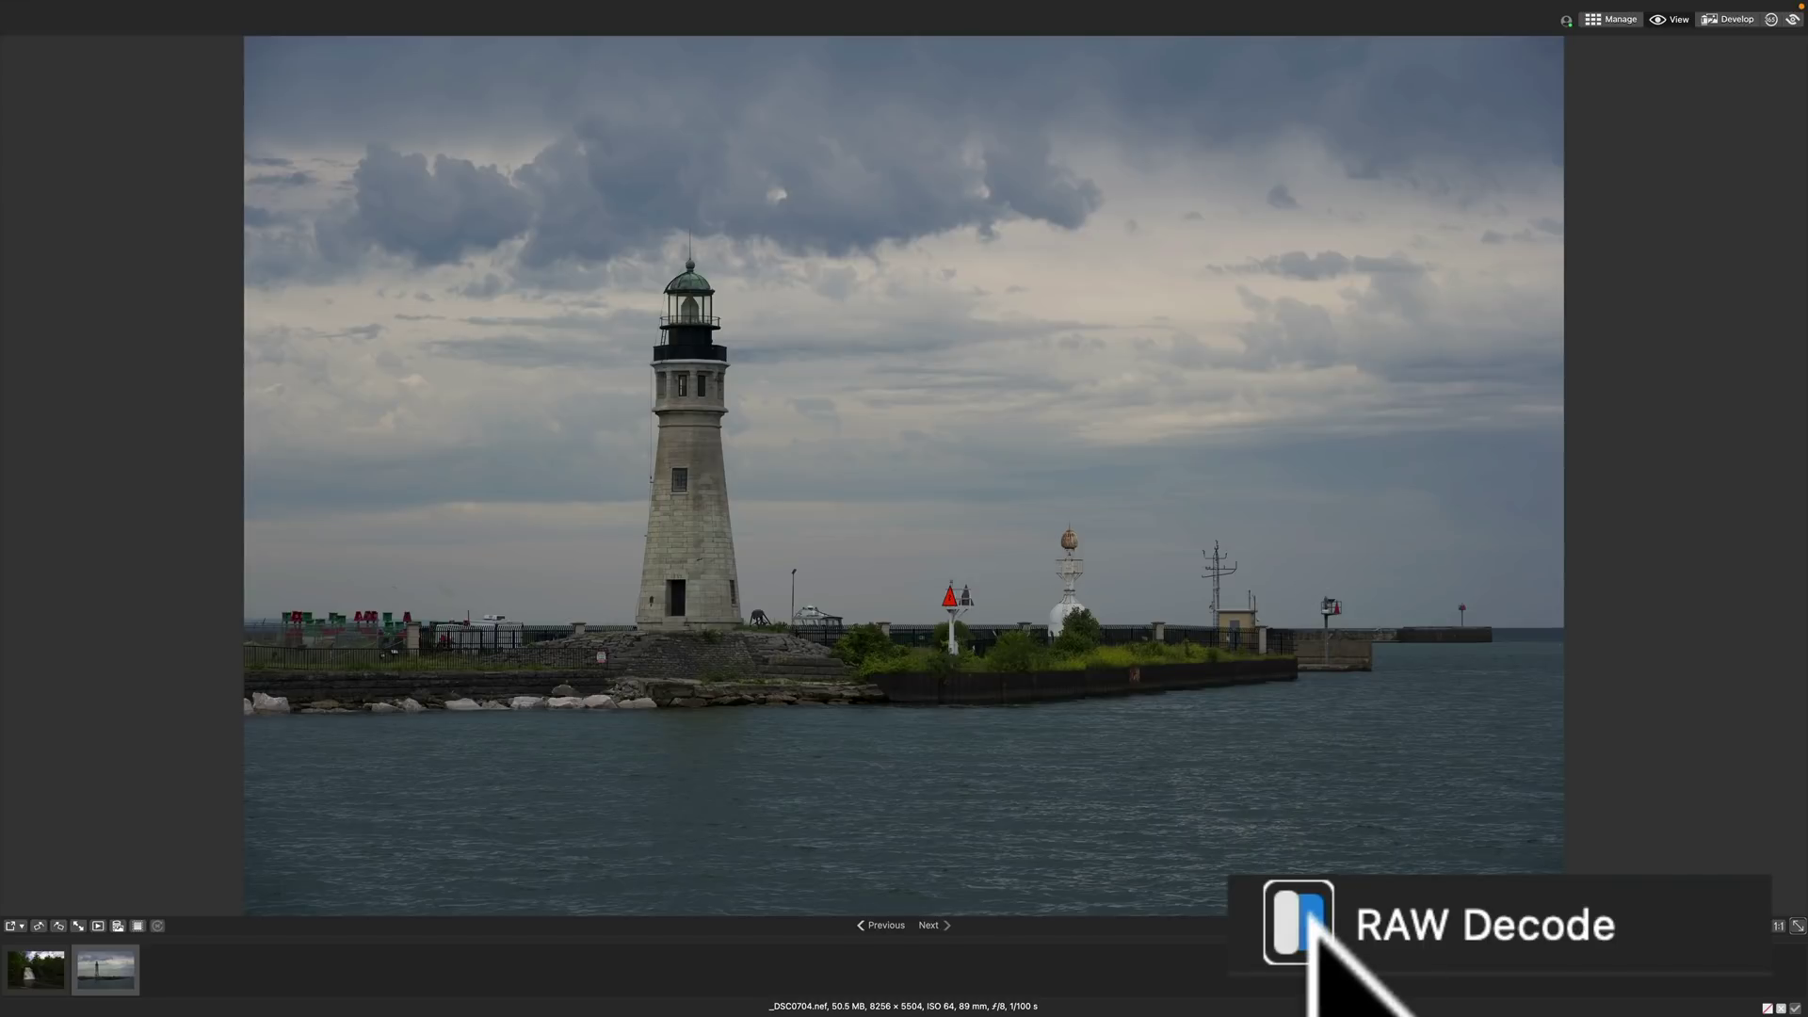
left_click(1768, 1008)
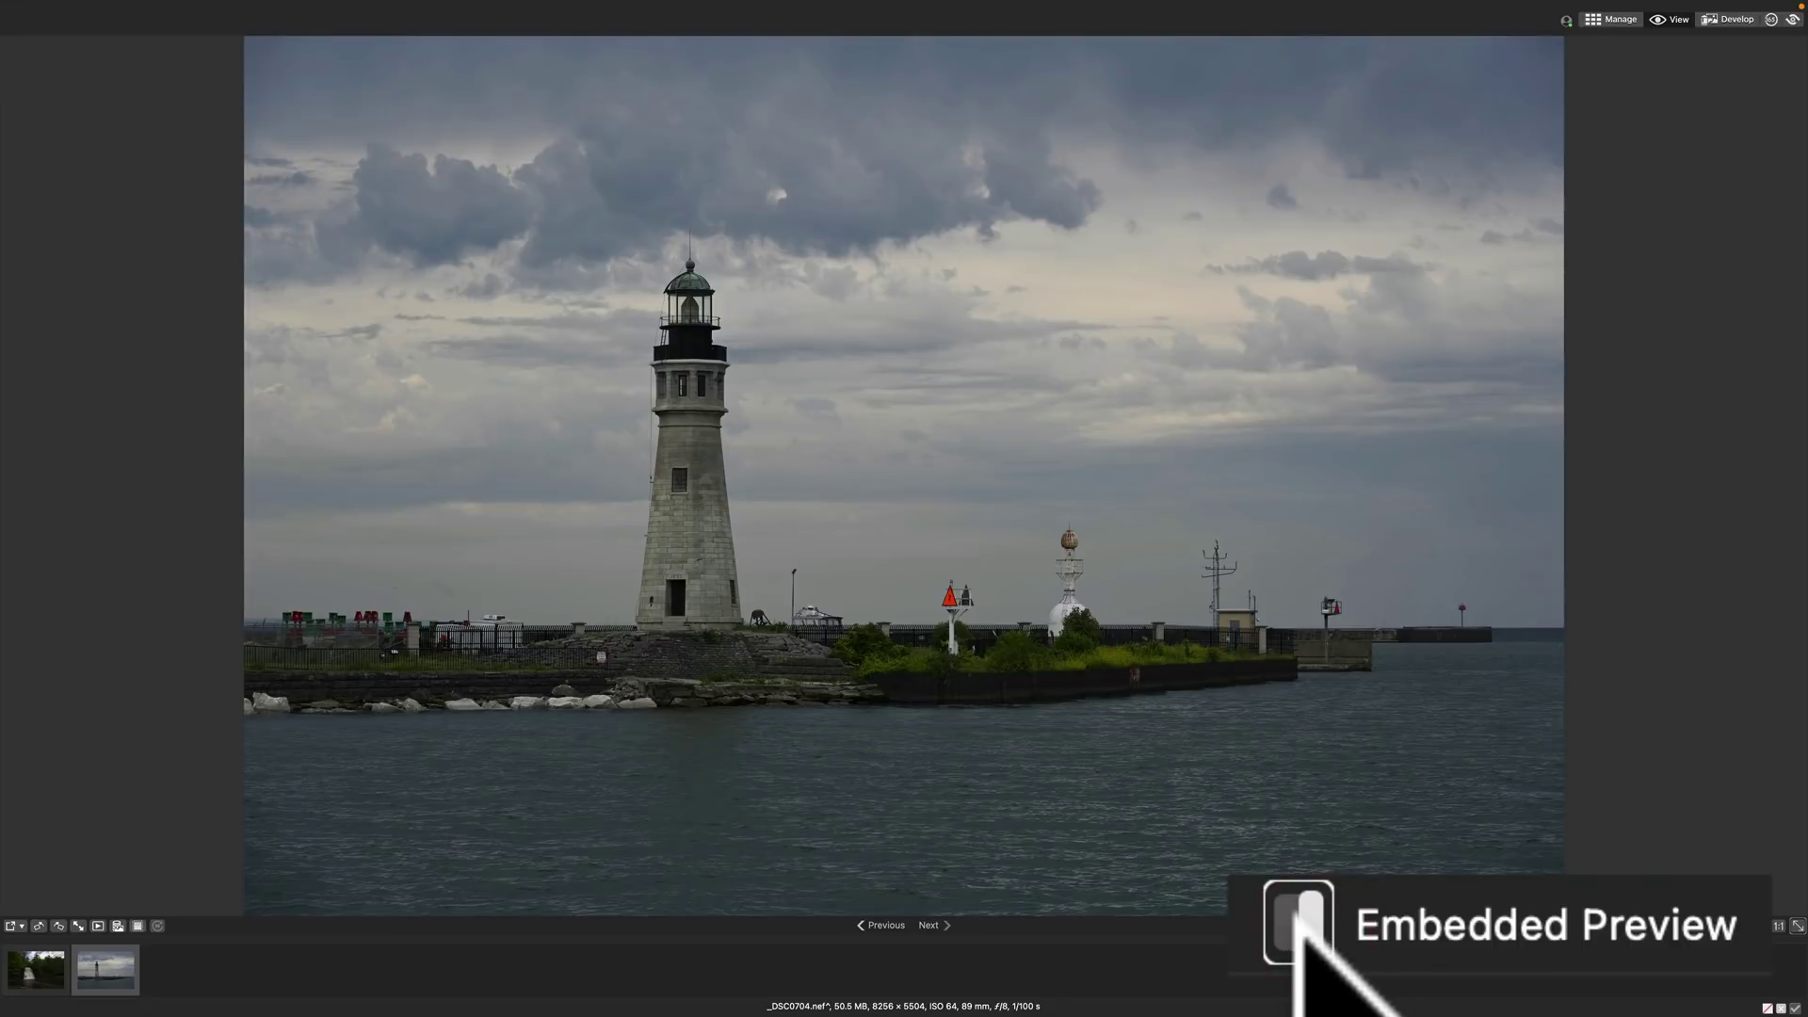
left_click(1768, 1007)
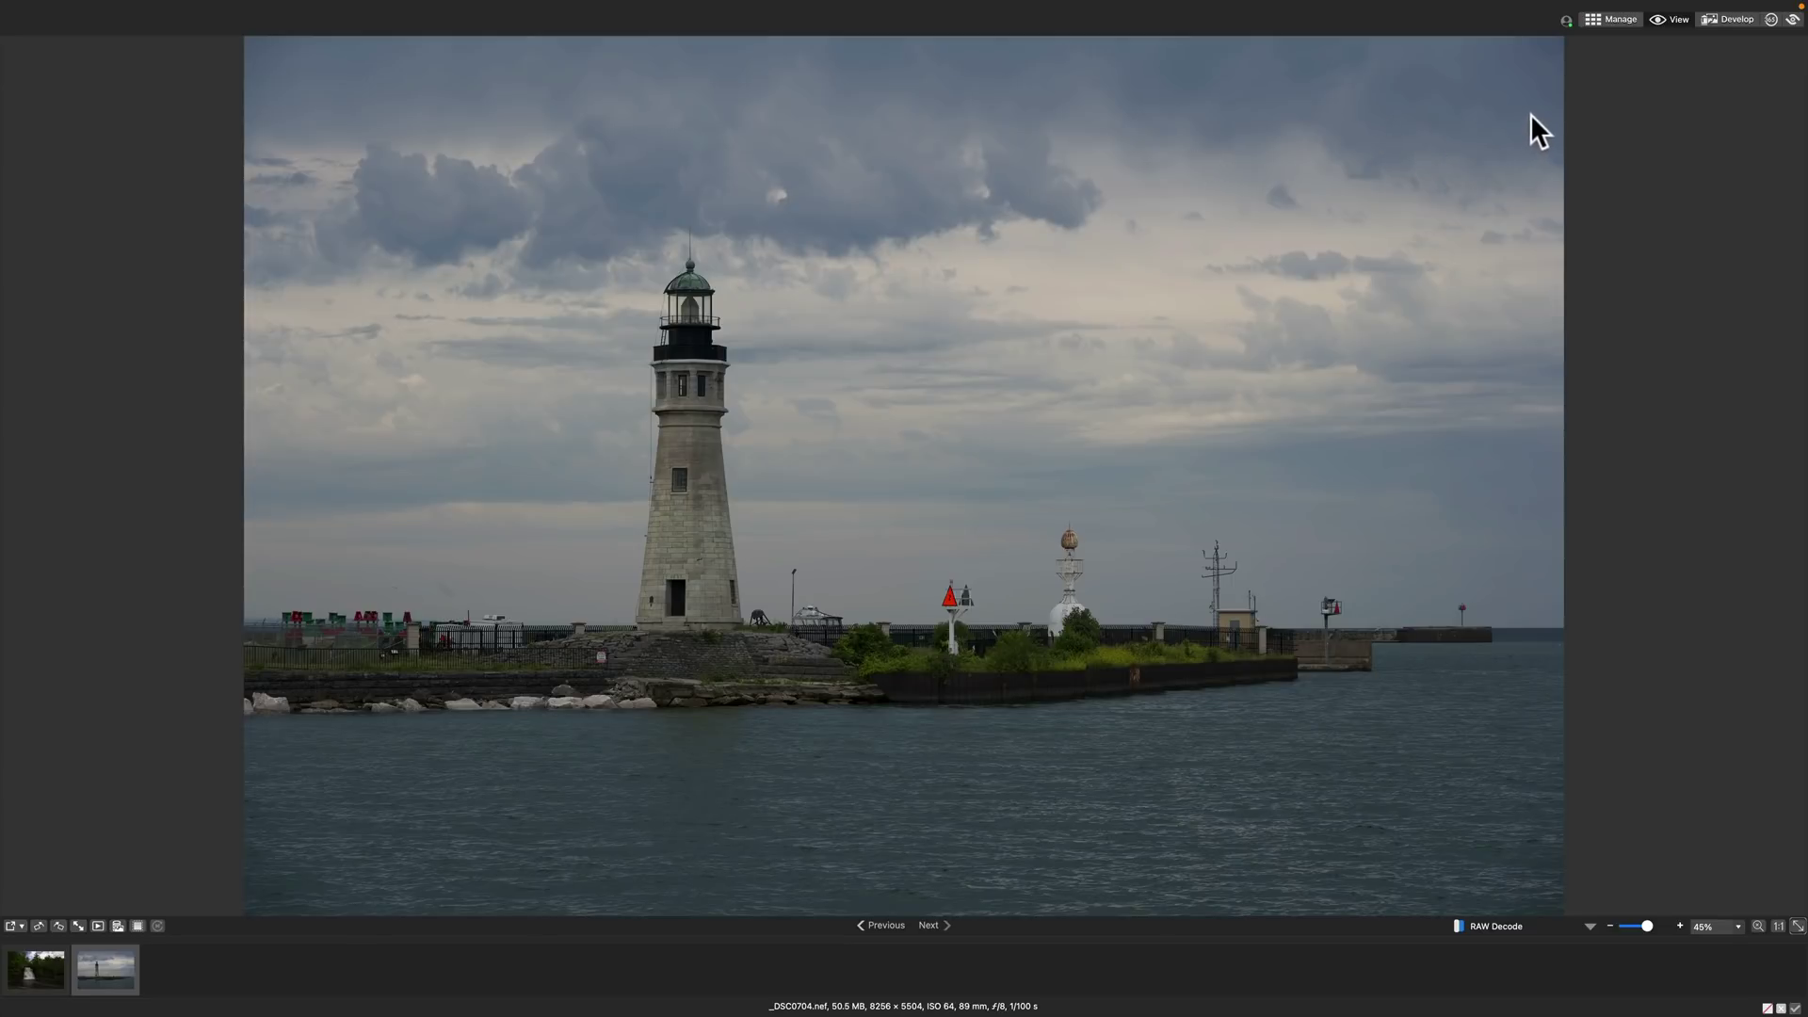
key("Left")
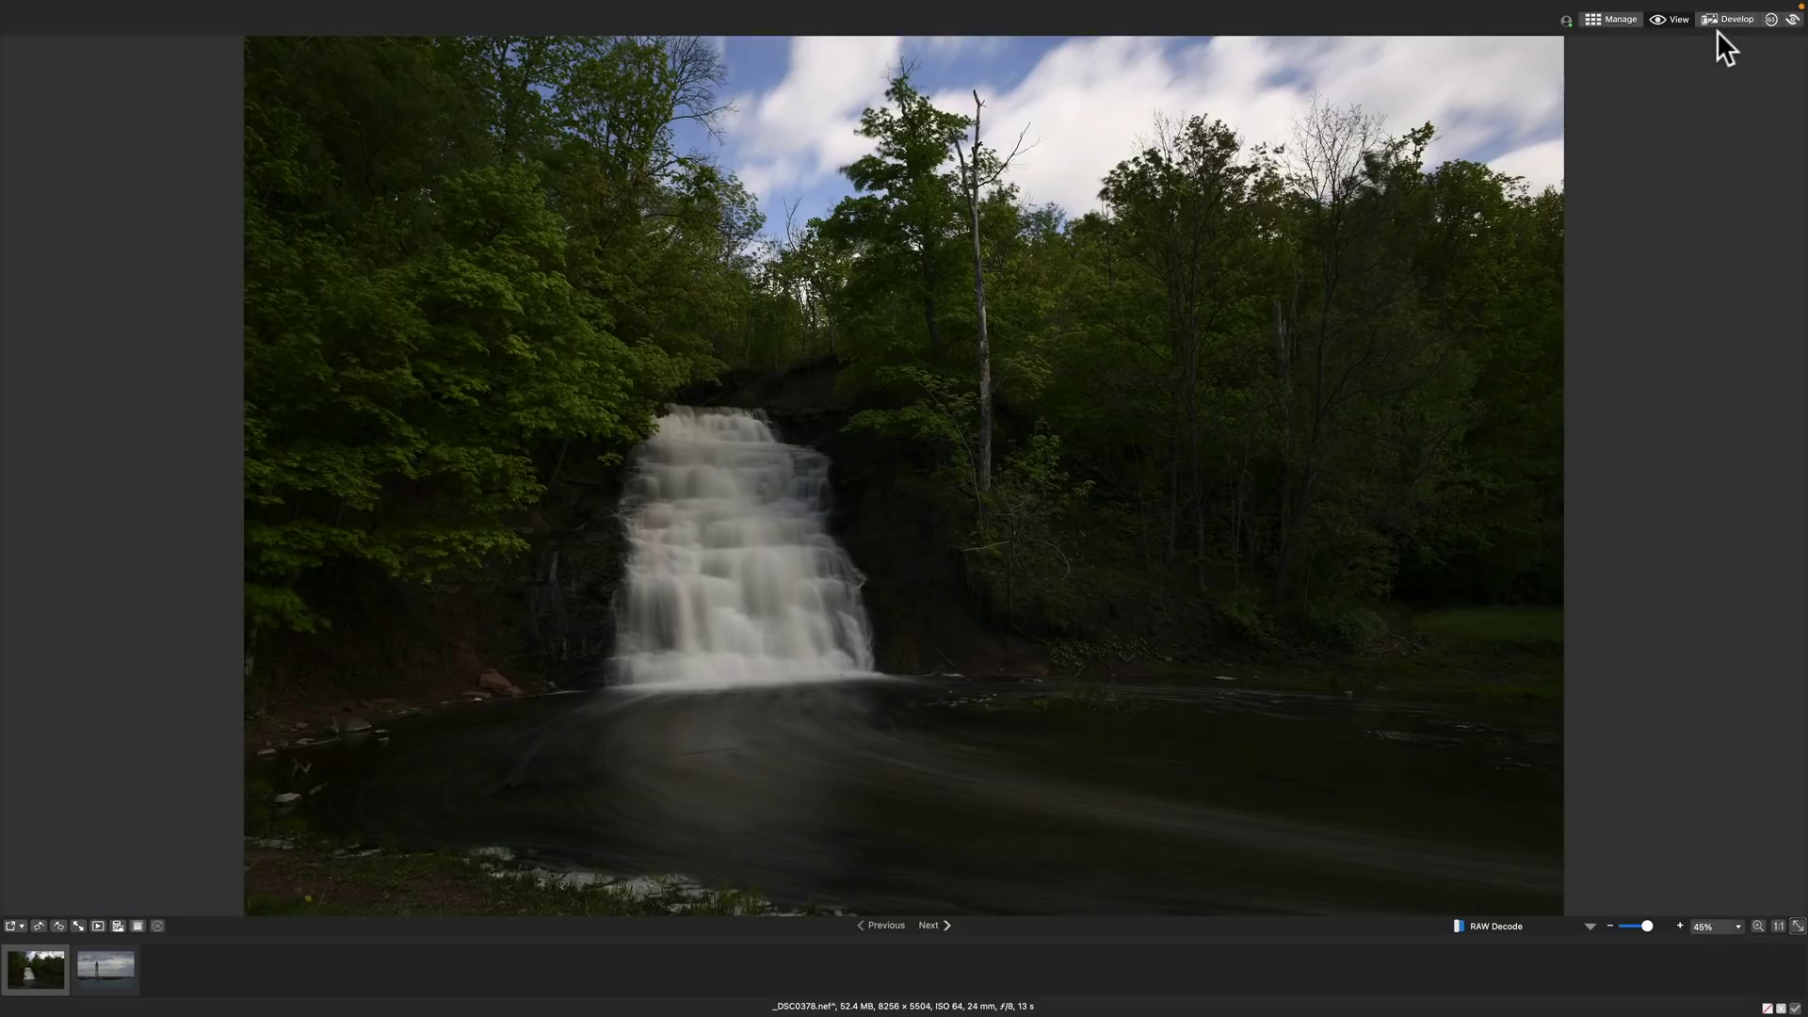
key("Right")
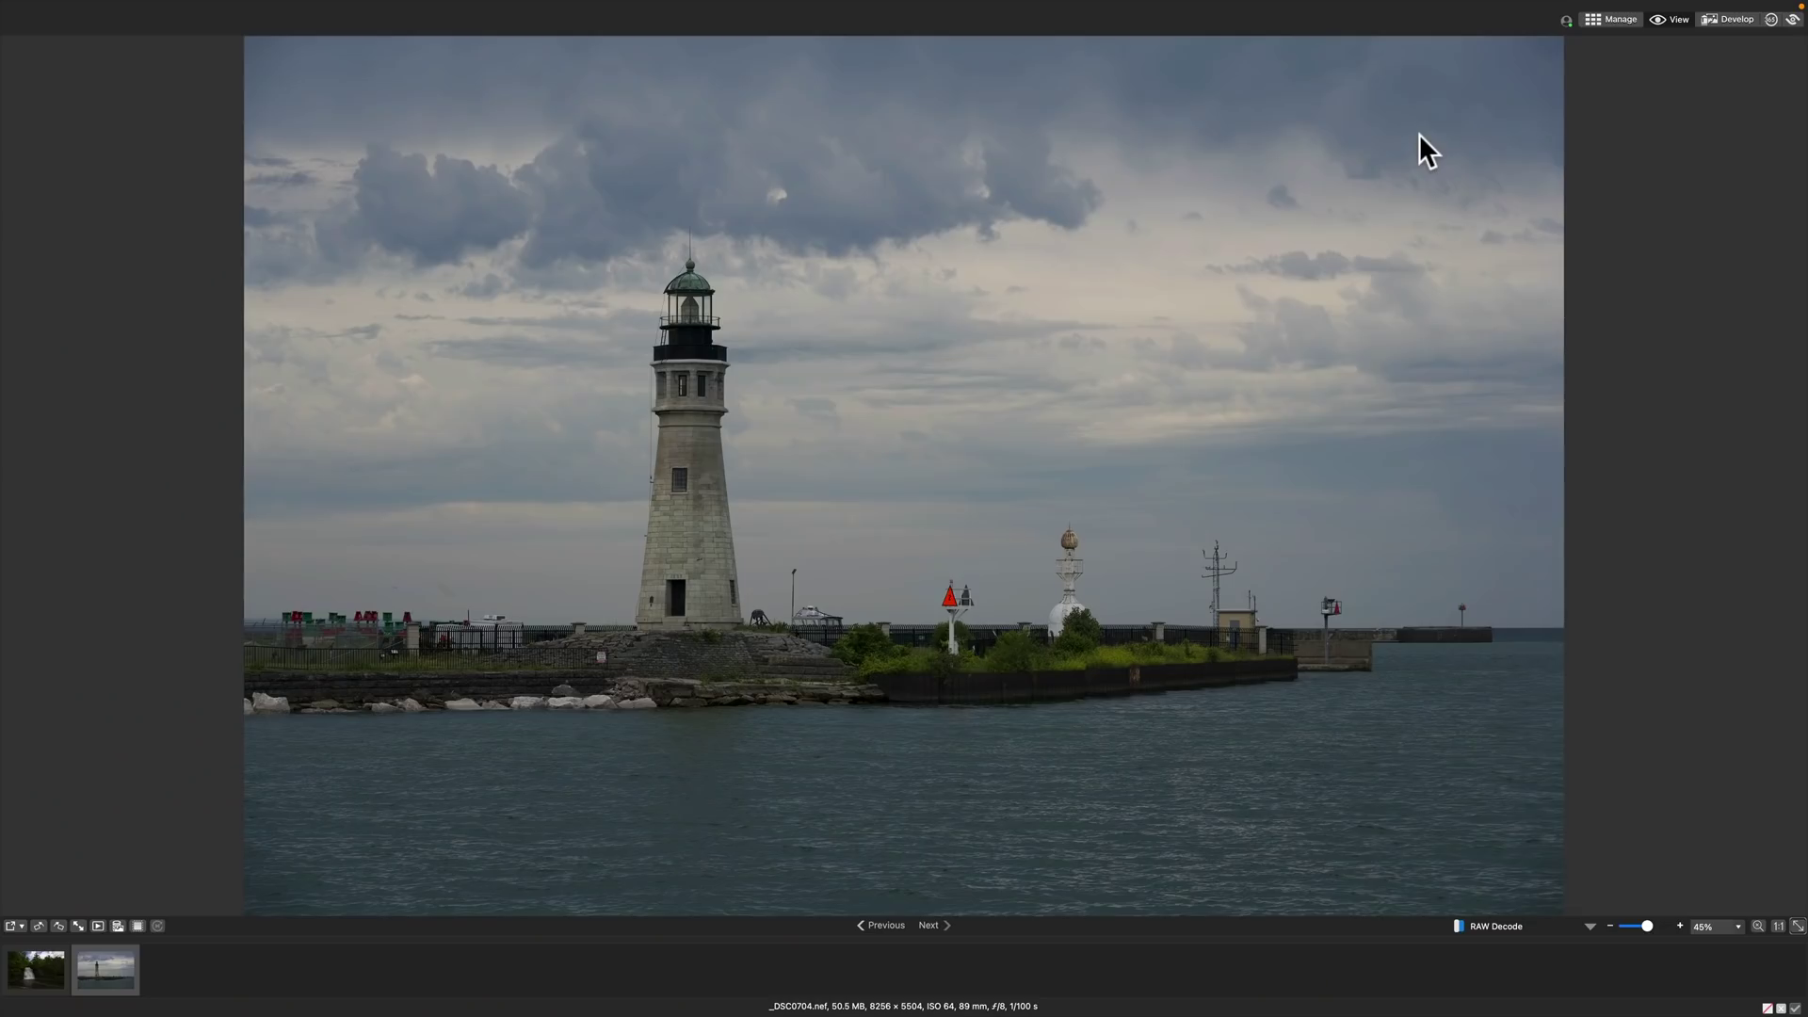
- Enter Develop mode, look through the Detail, Geometry and Repair tabs, then return to Tune
left_click(1729, 17)
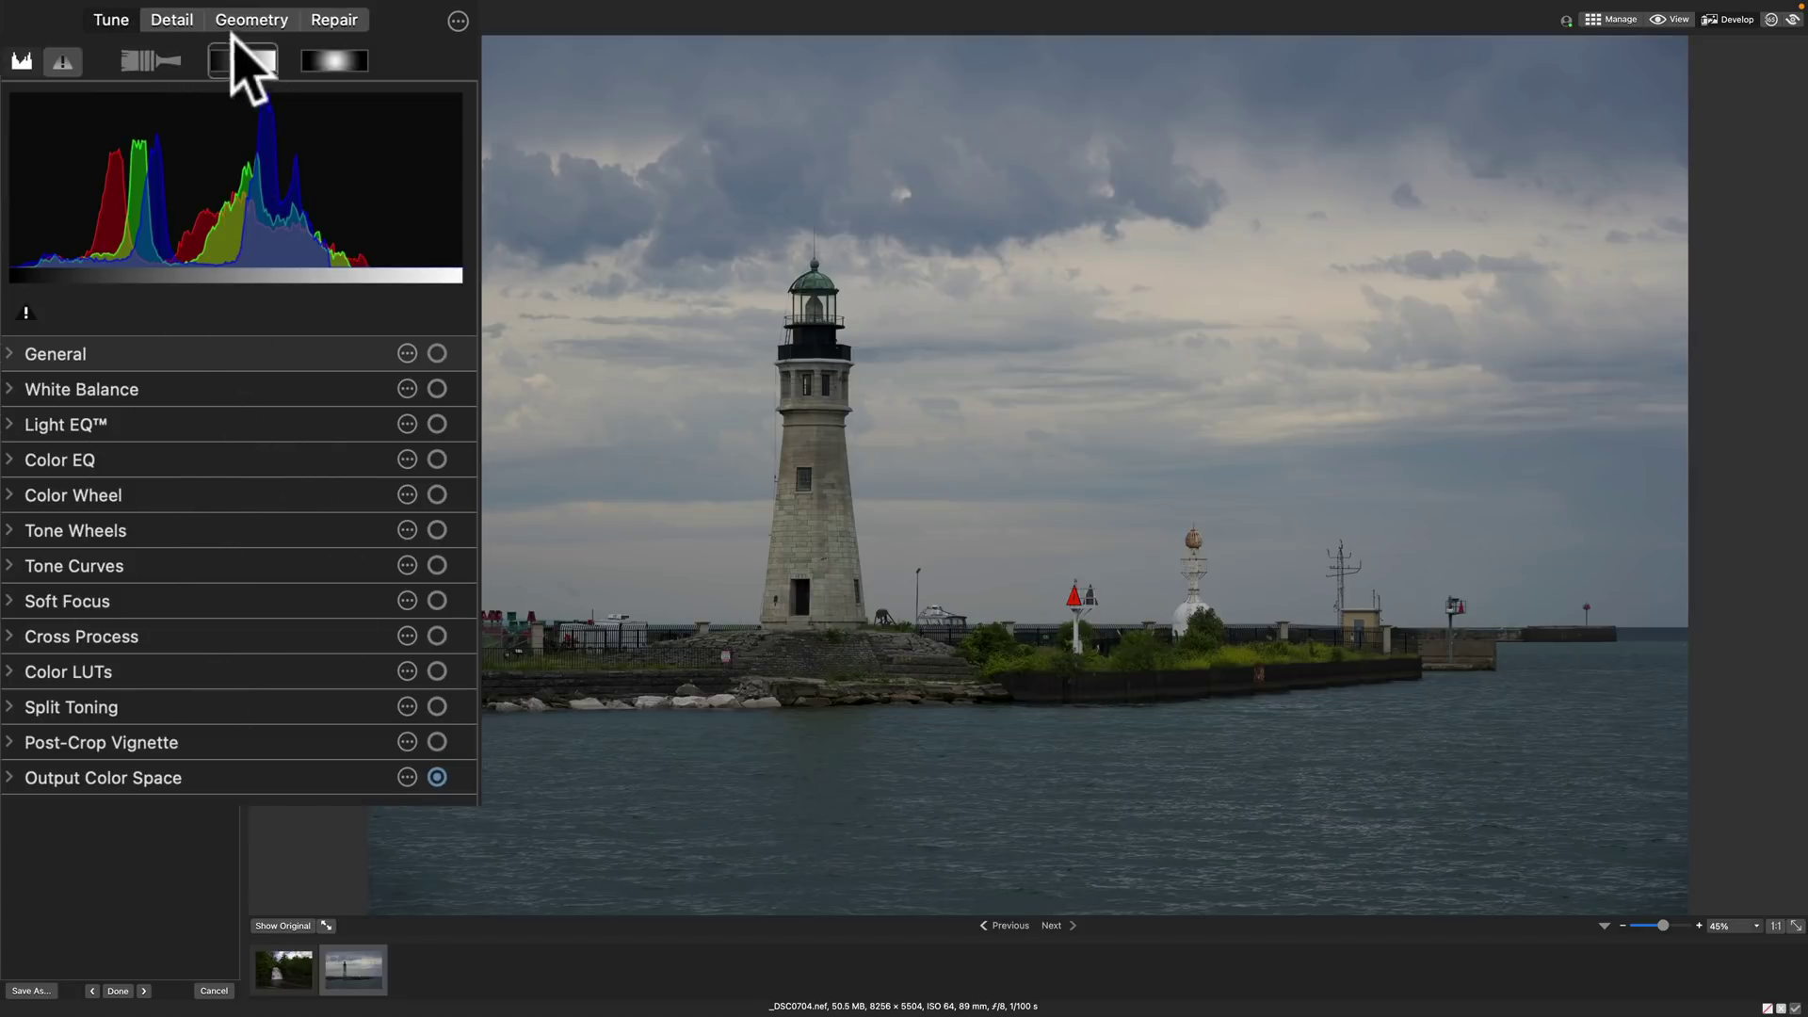
left_click(176, 19)
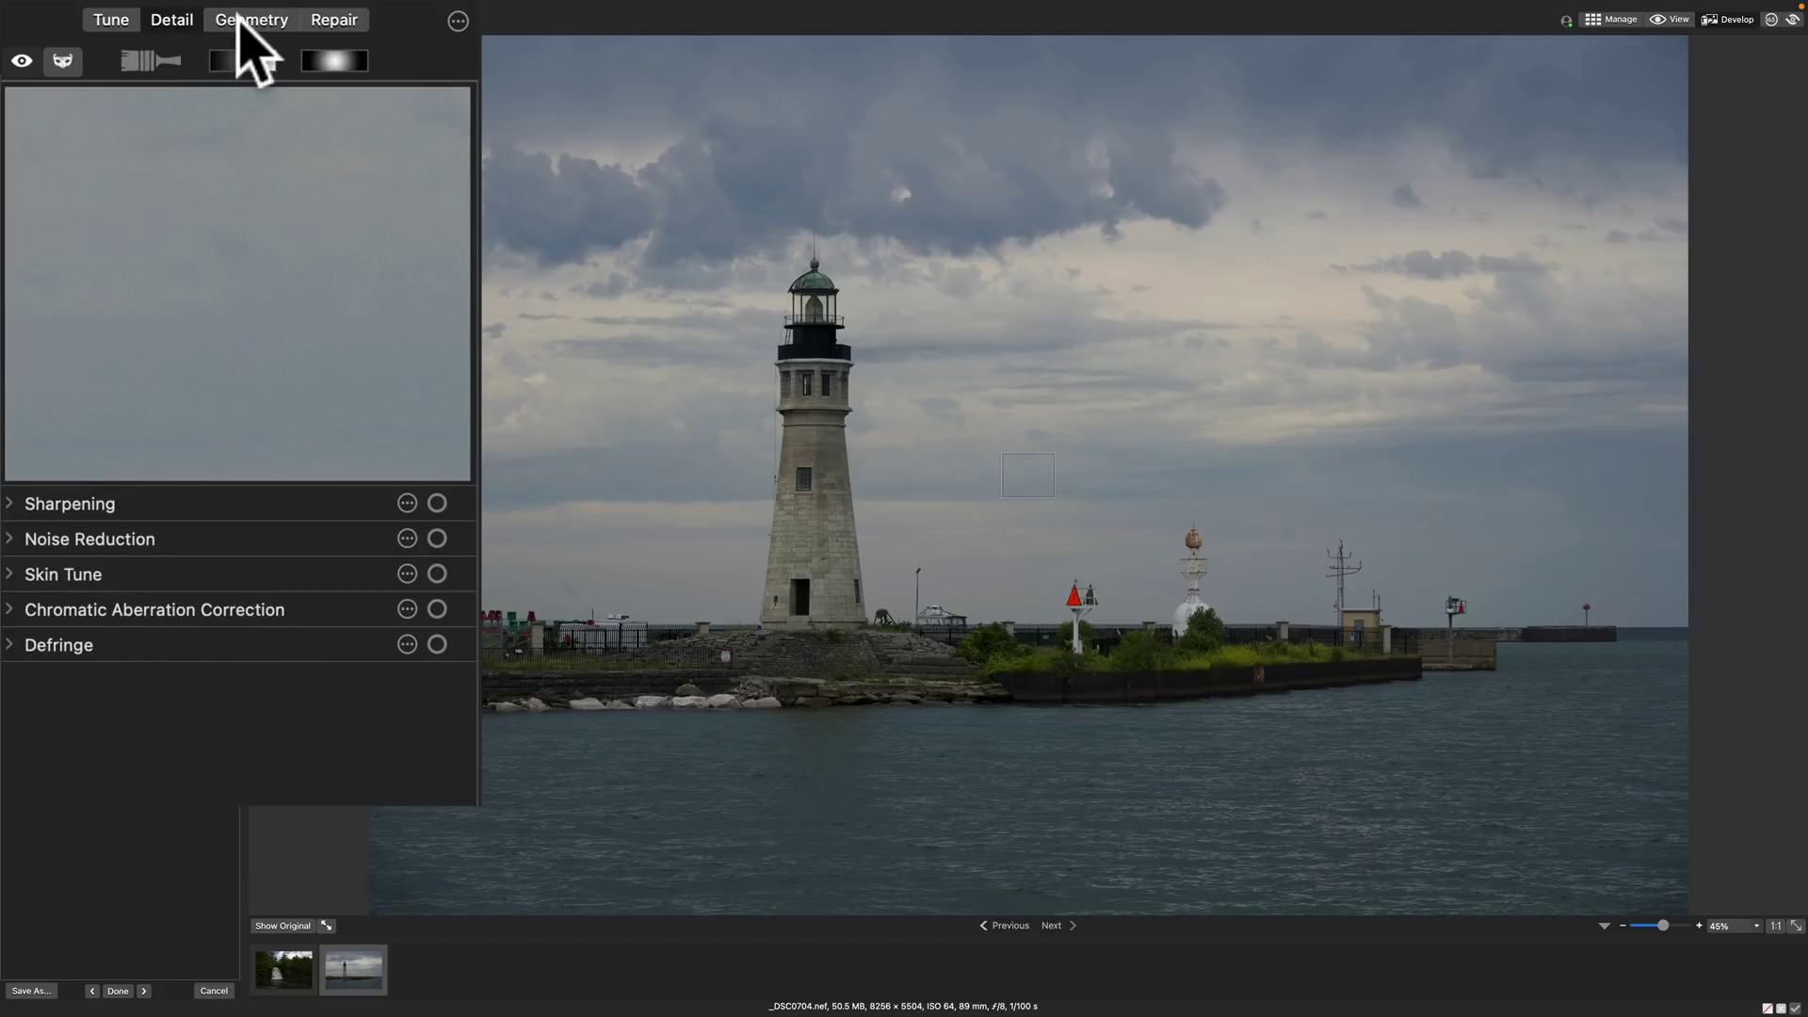
left_click(235, 17)
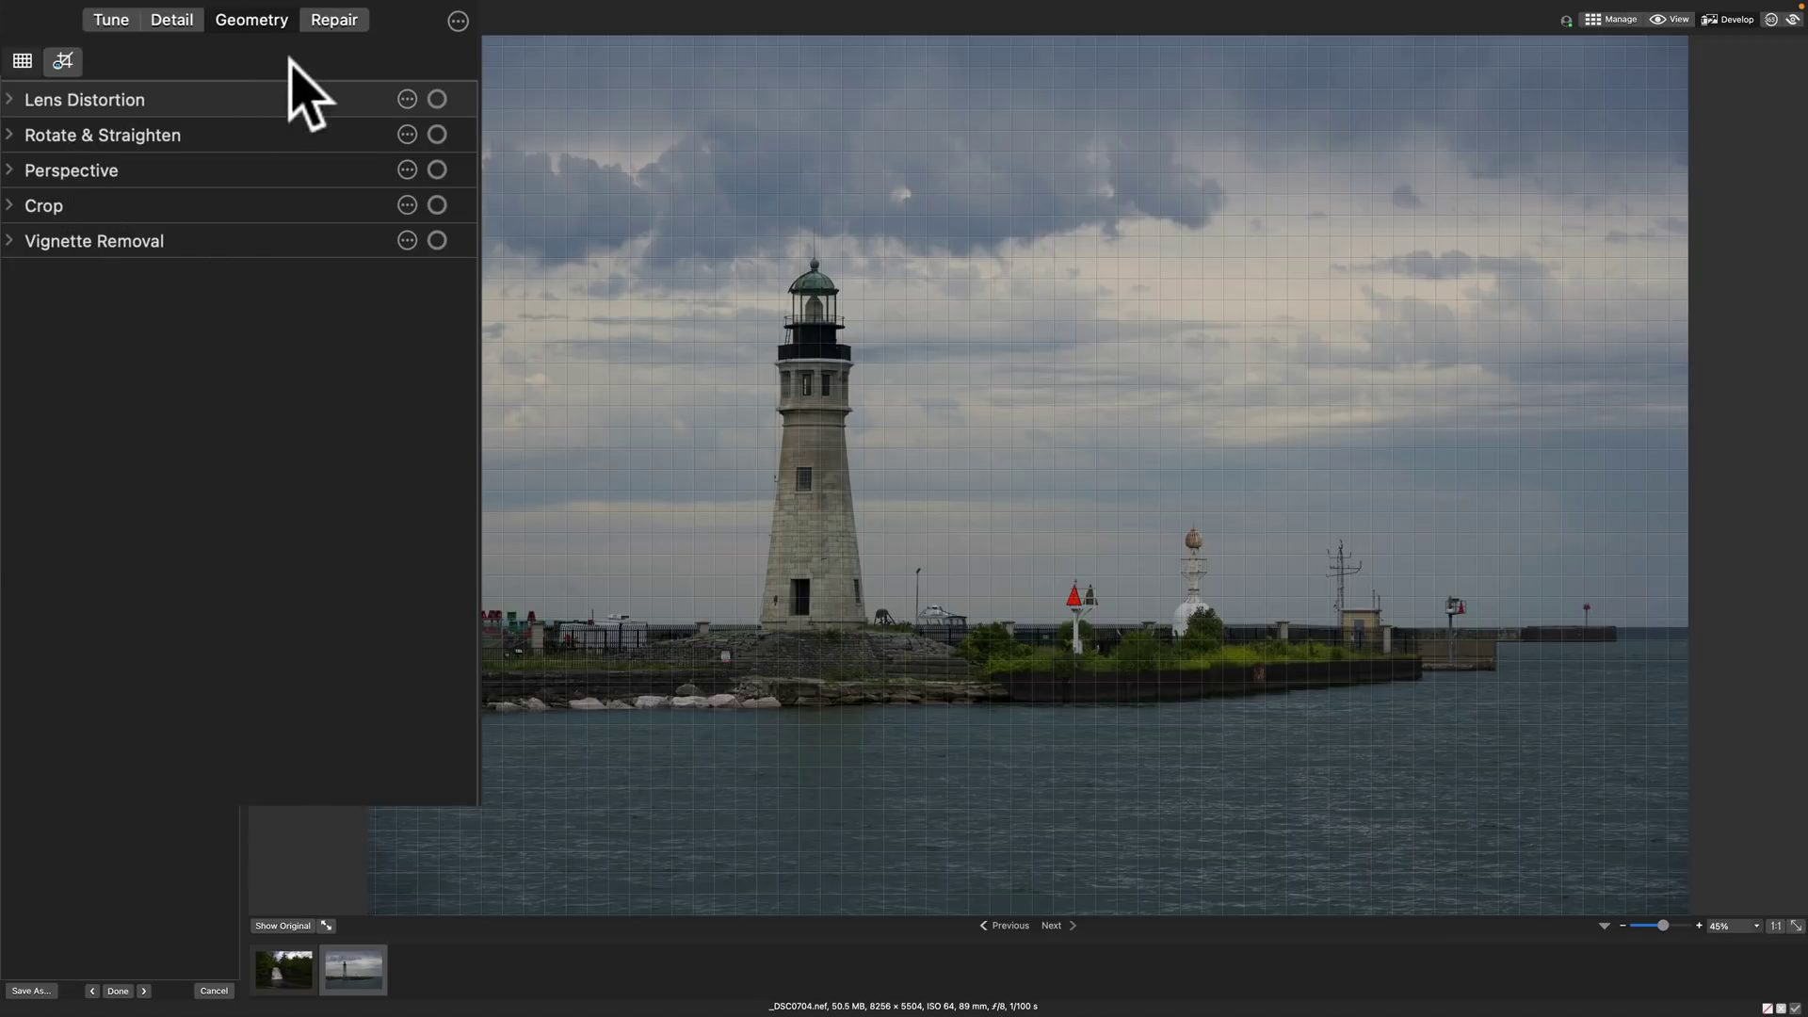
left_click(334, 20)
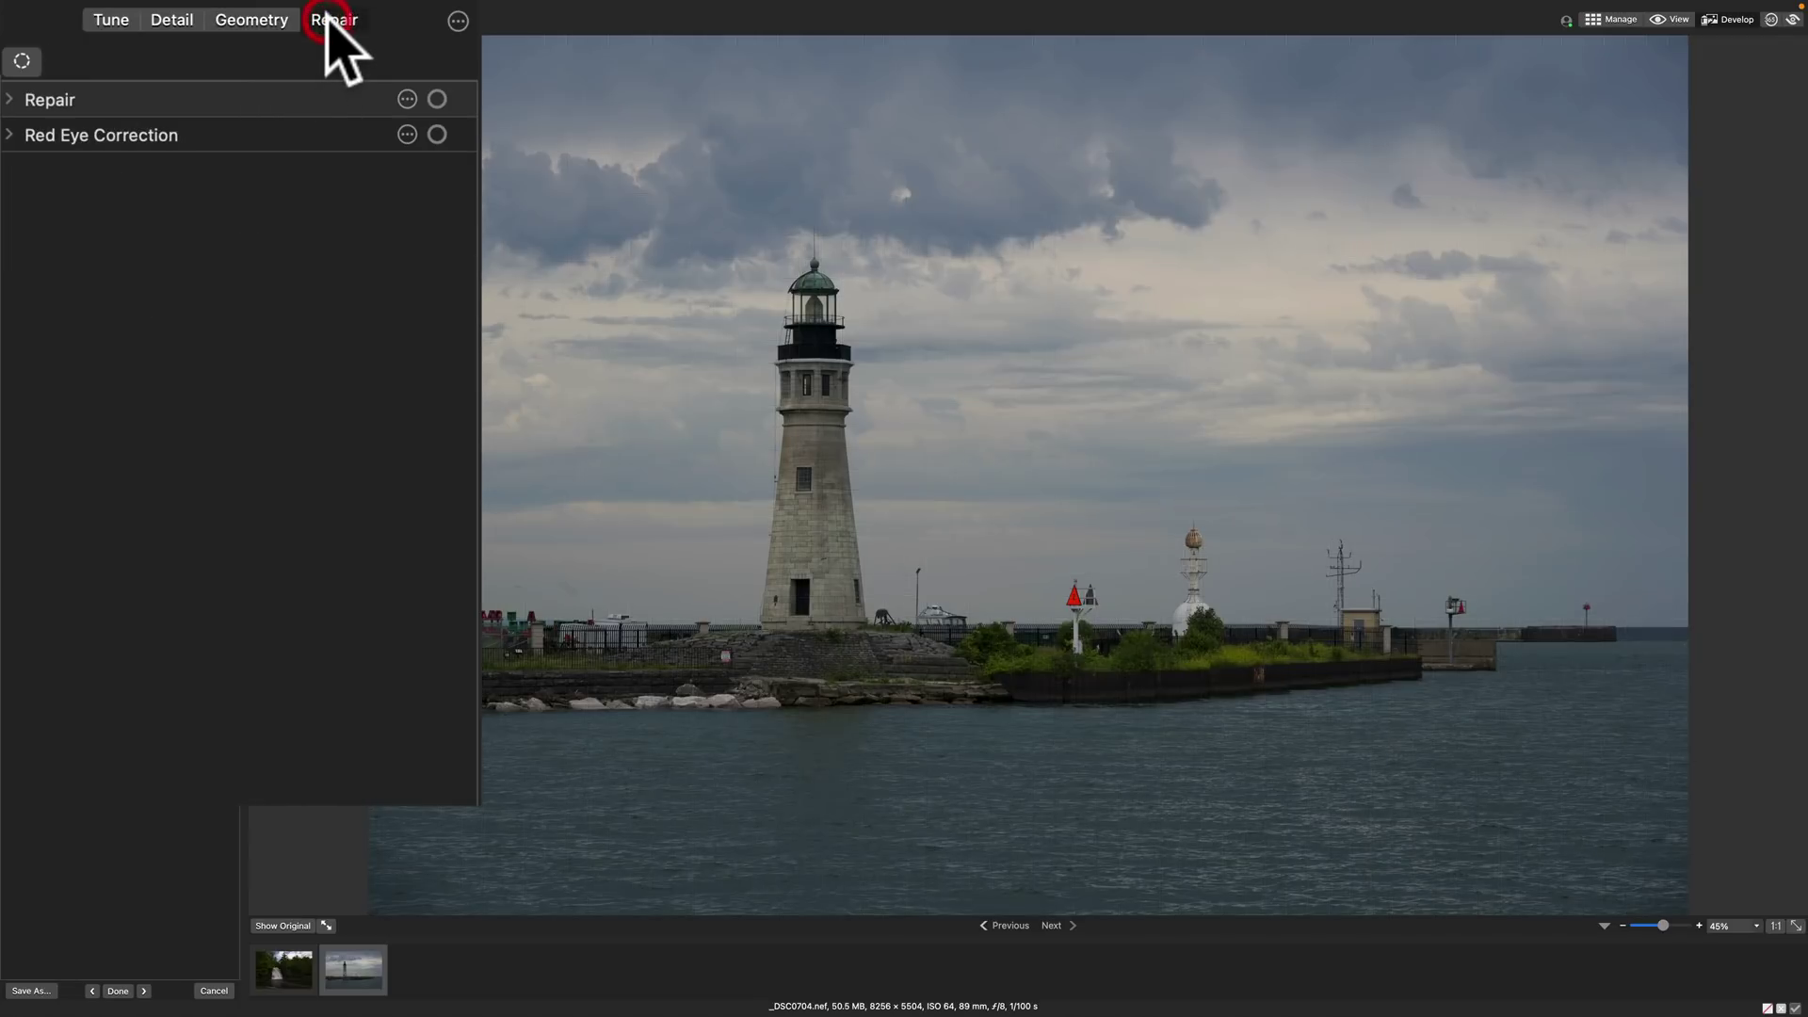
left_click(11, 98)
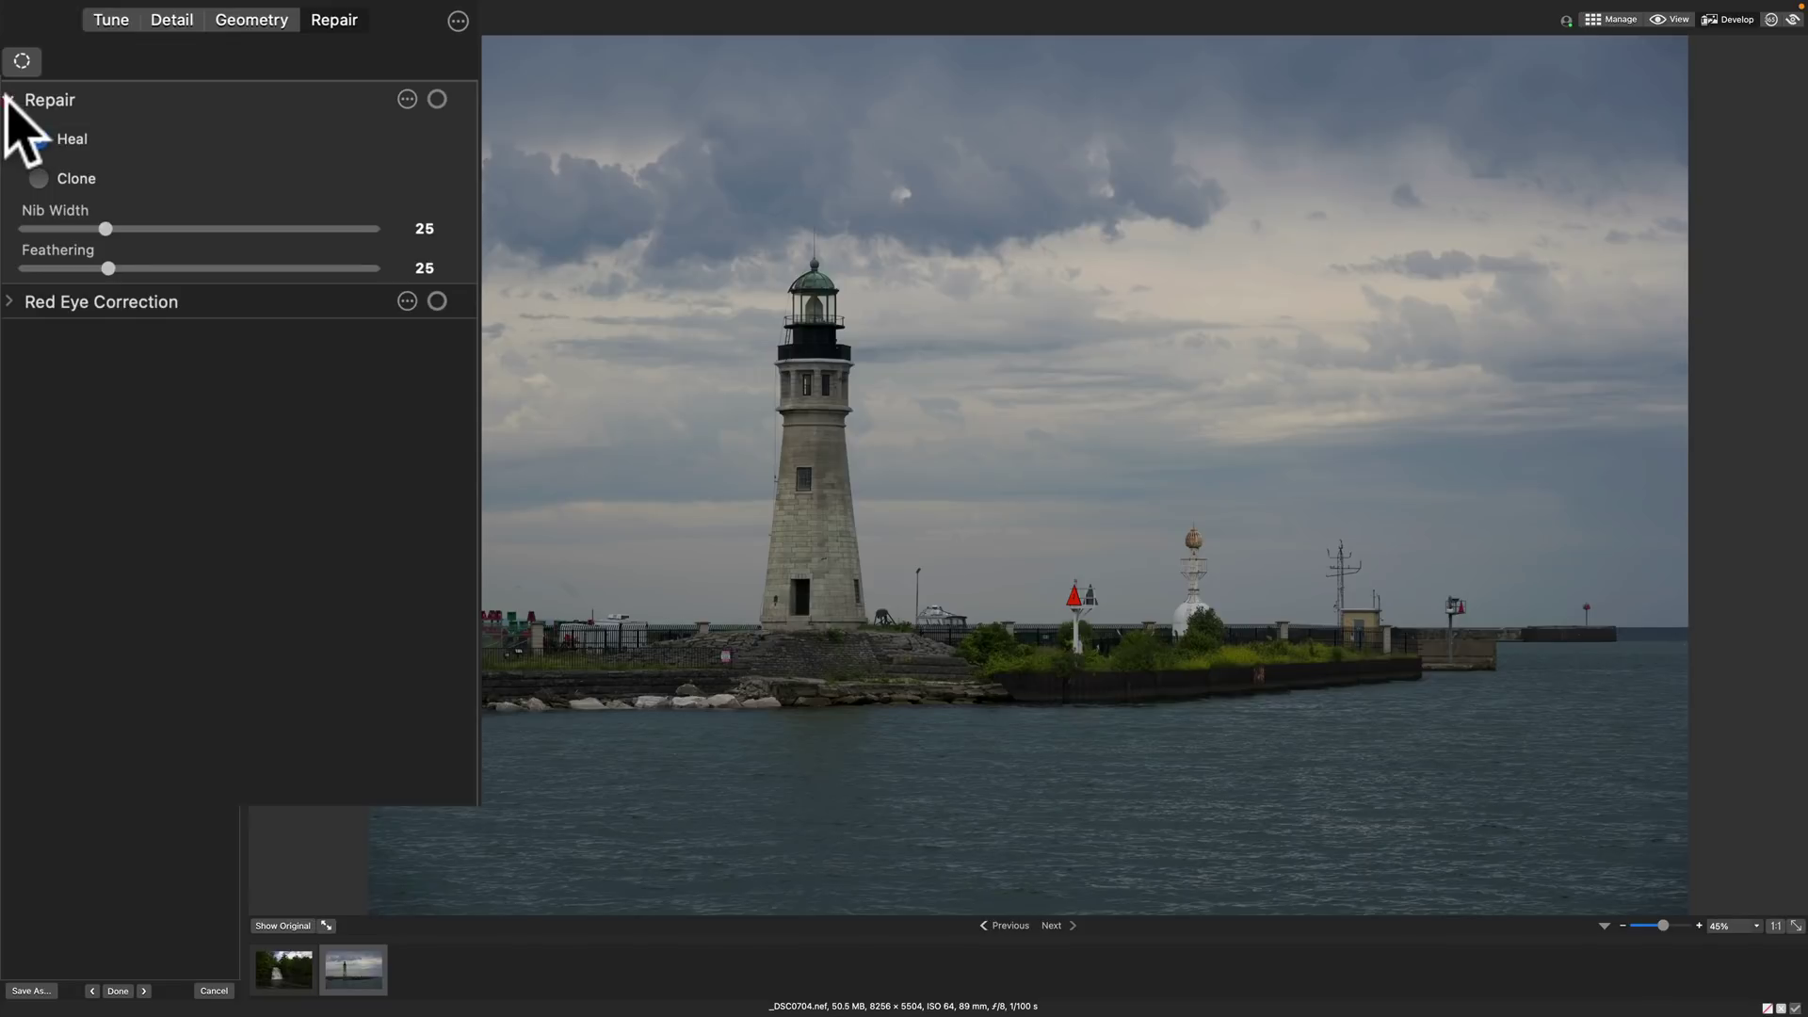
left_click(7, 97)
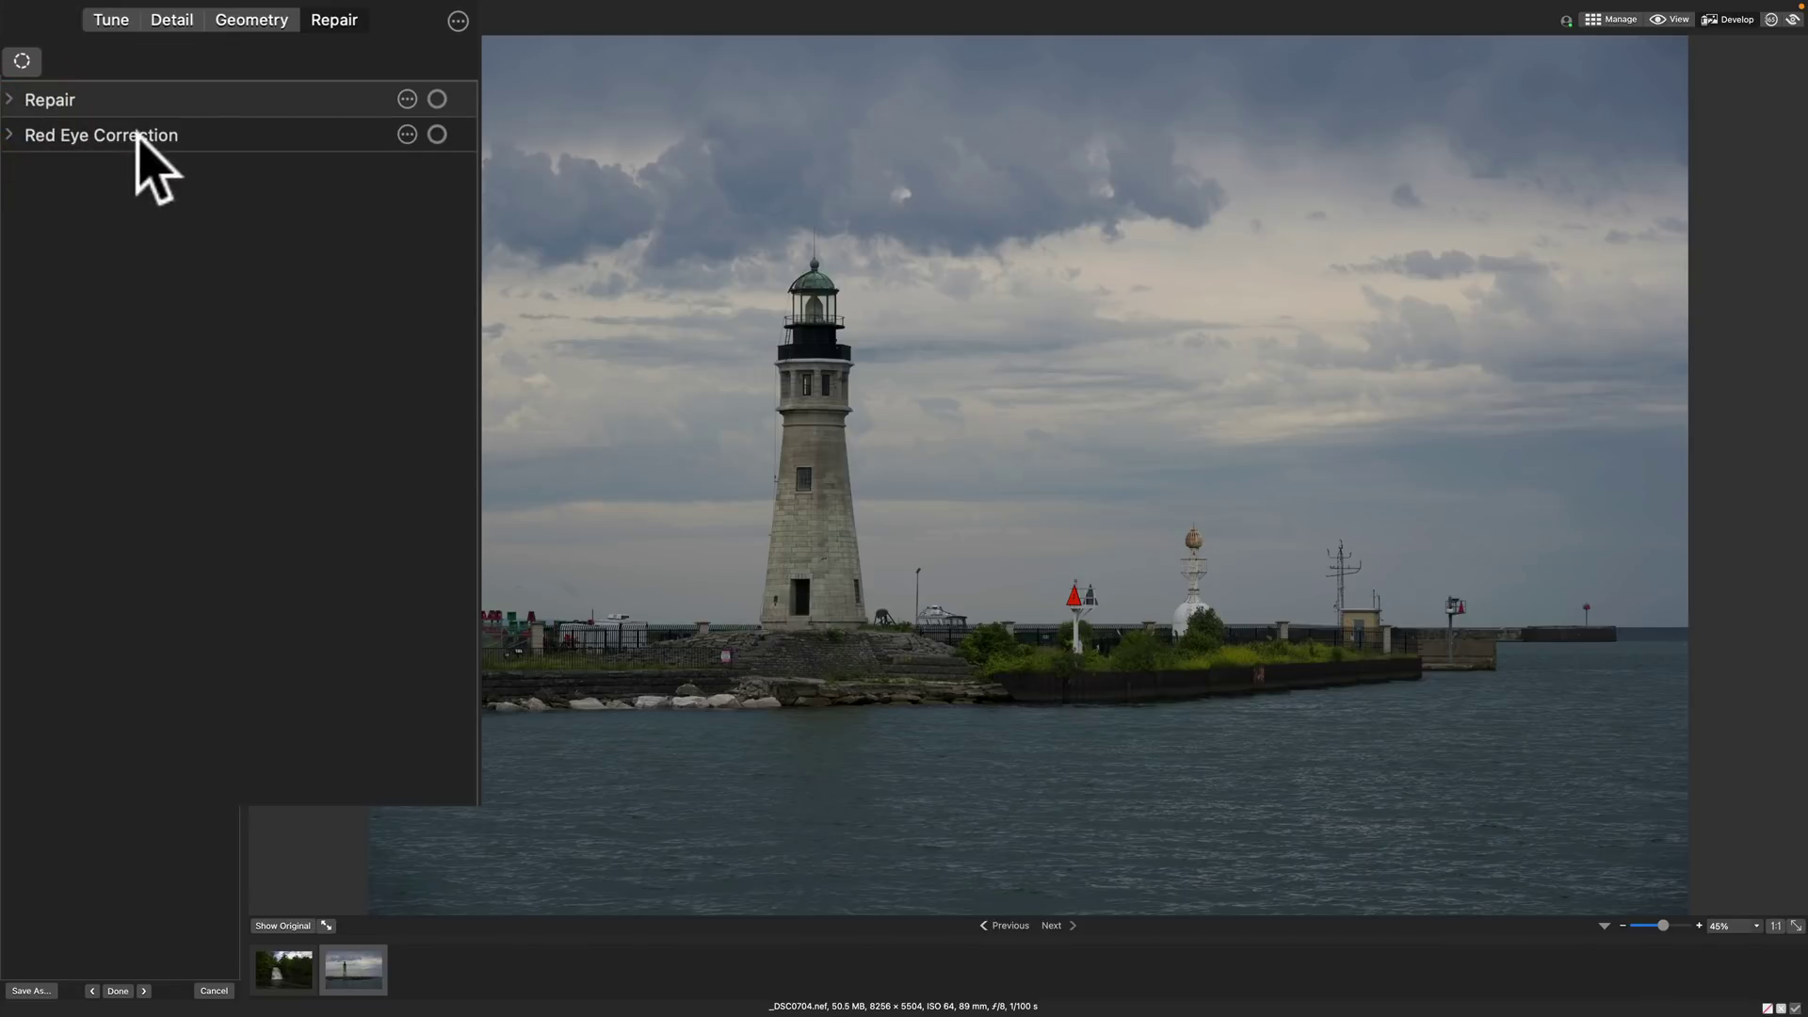
left_click(57, 44)
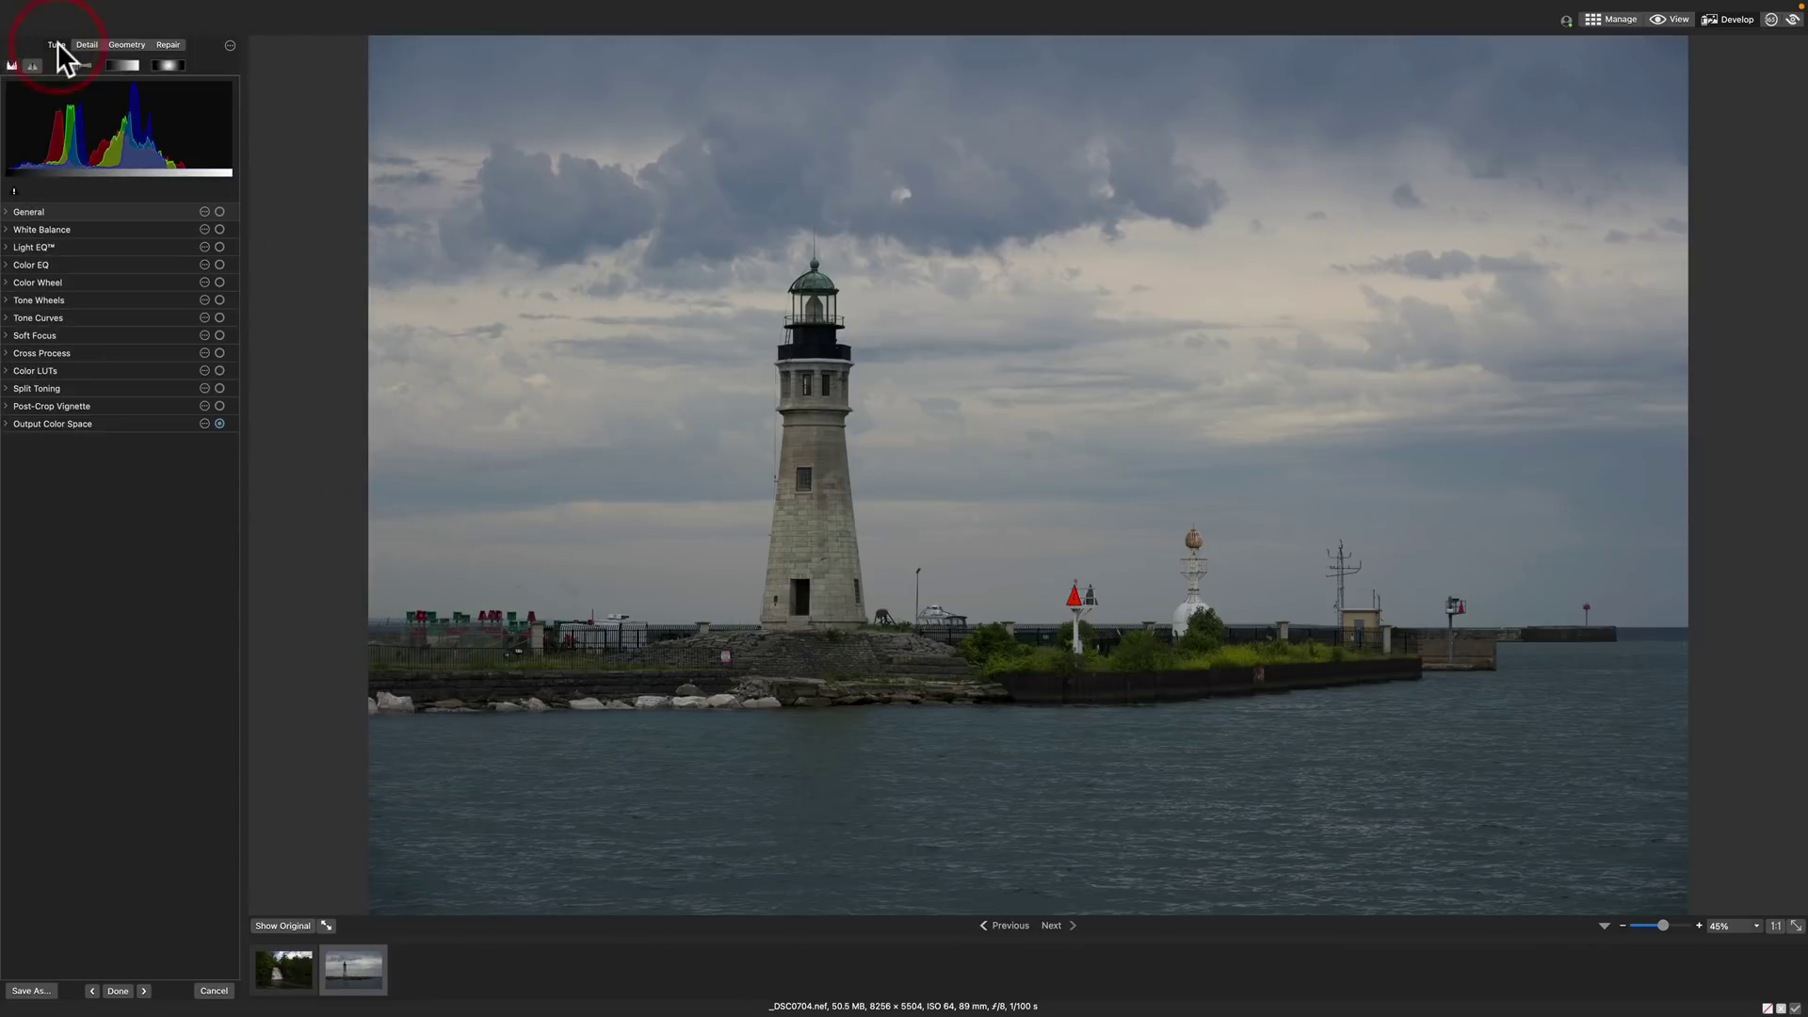
- In Tune > General, set Highlight Recovery to 48 and Fill Light to 30
left_click(5, 213)
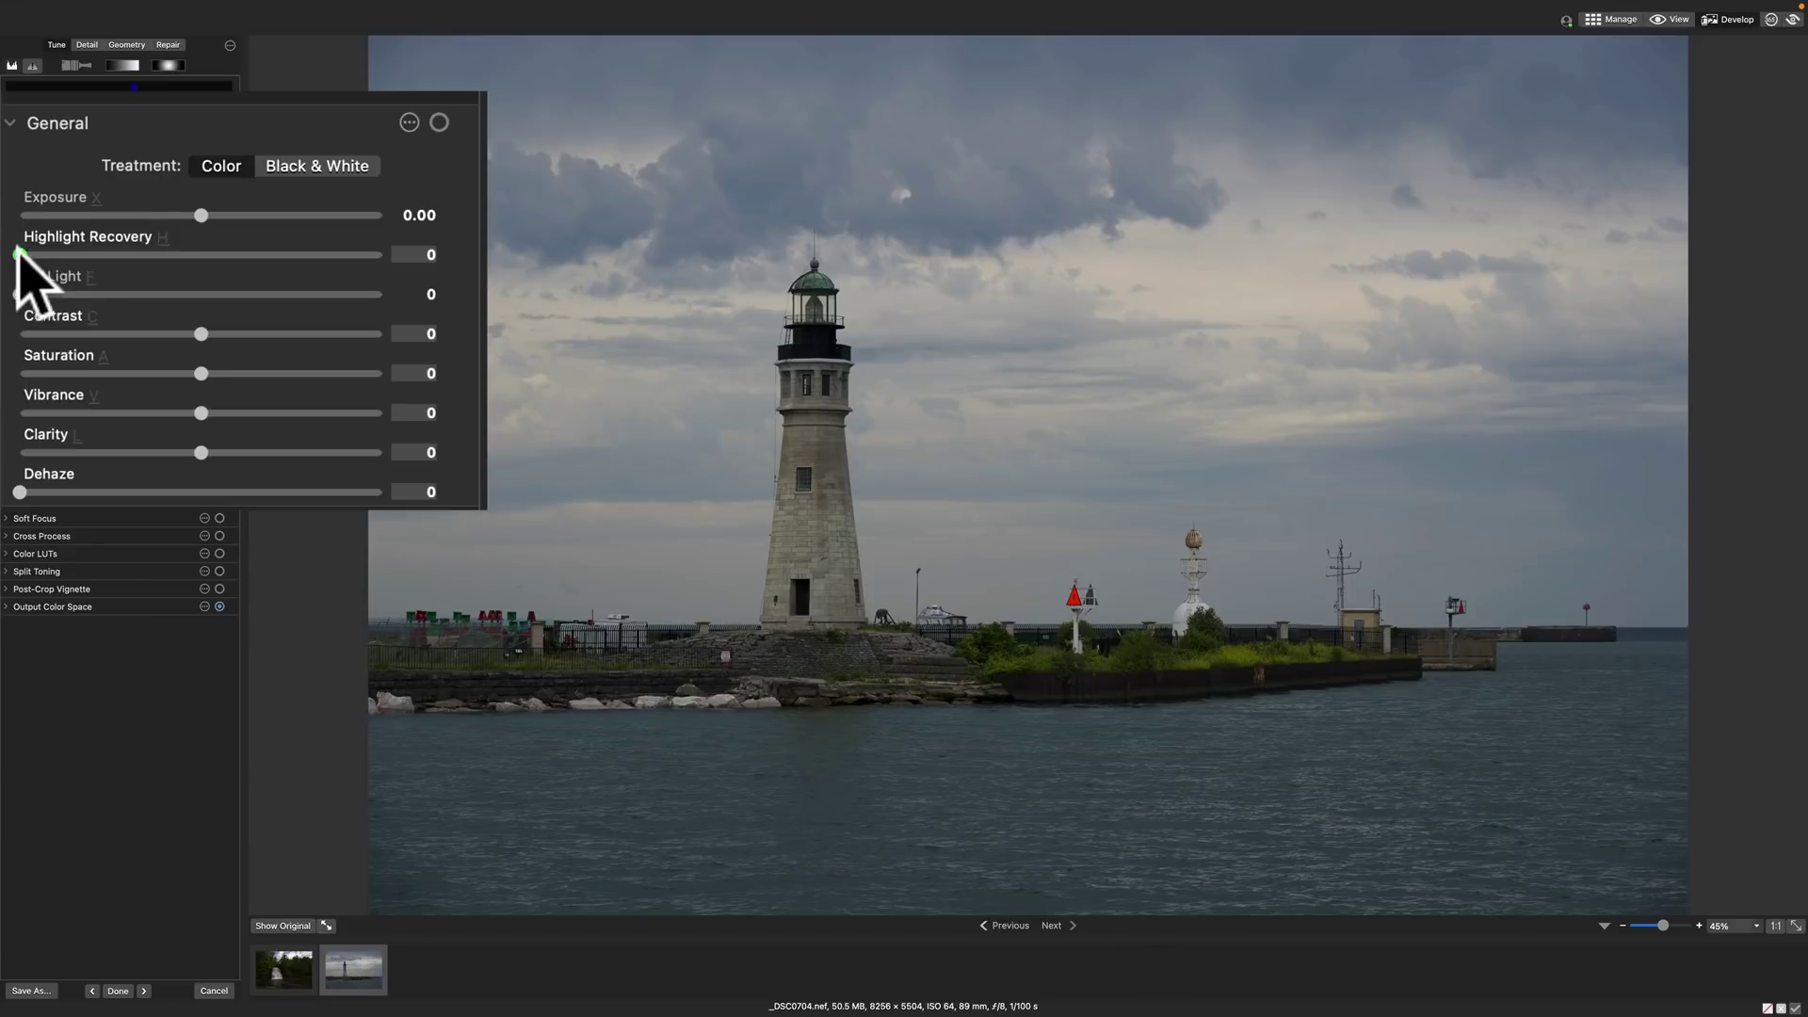
left_click_drag(20, 254, 193, 254)
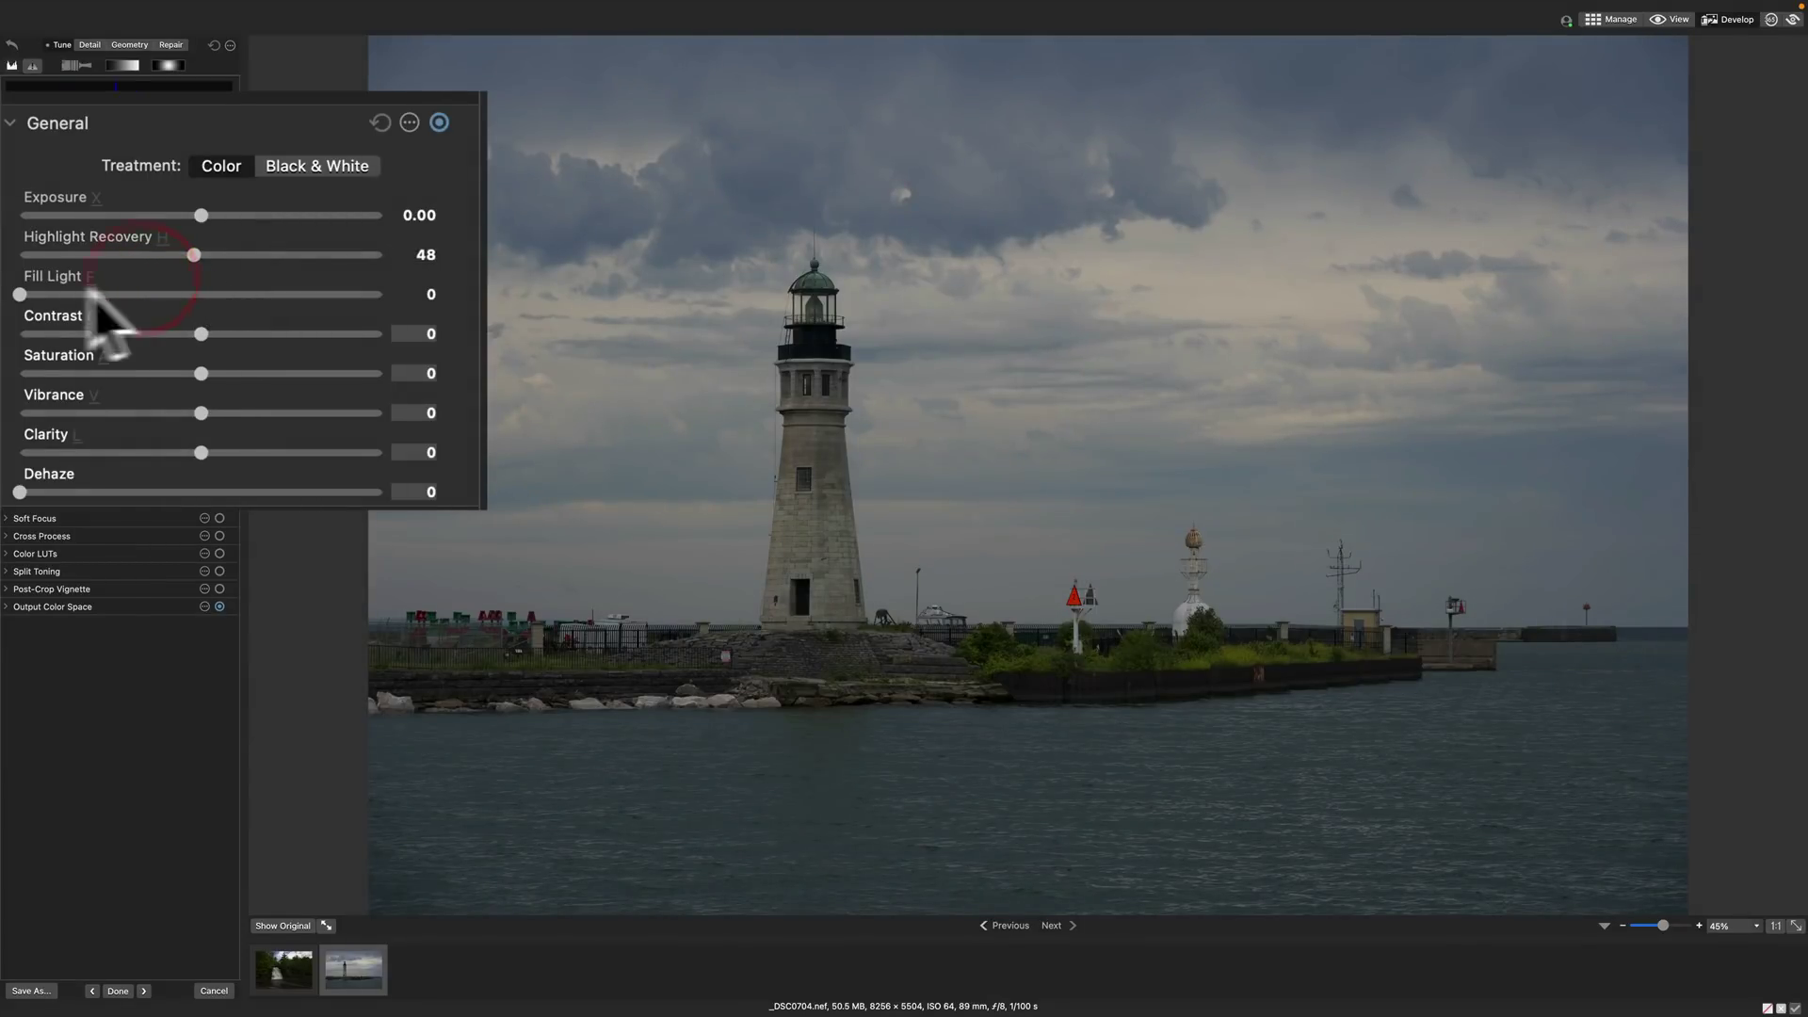
left_click_drag(20, 294, 114, 294)
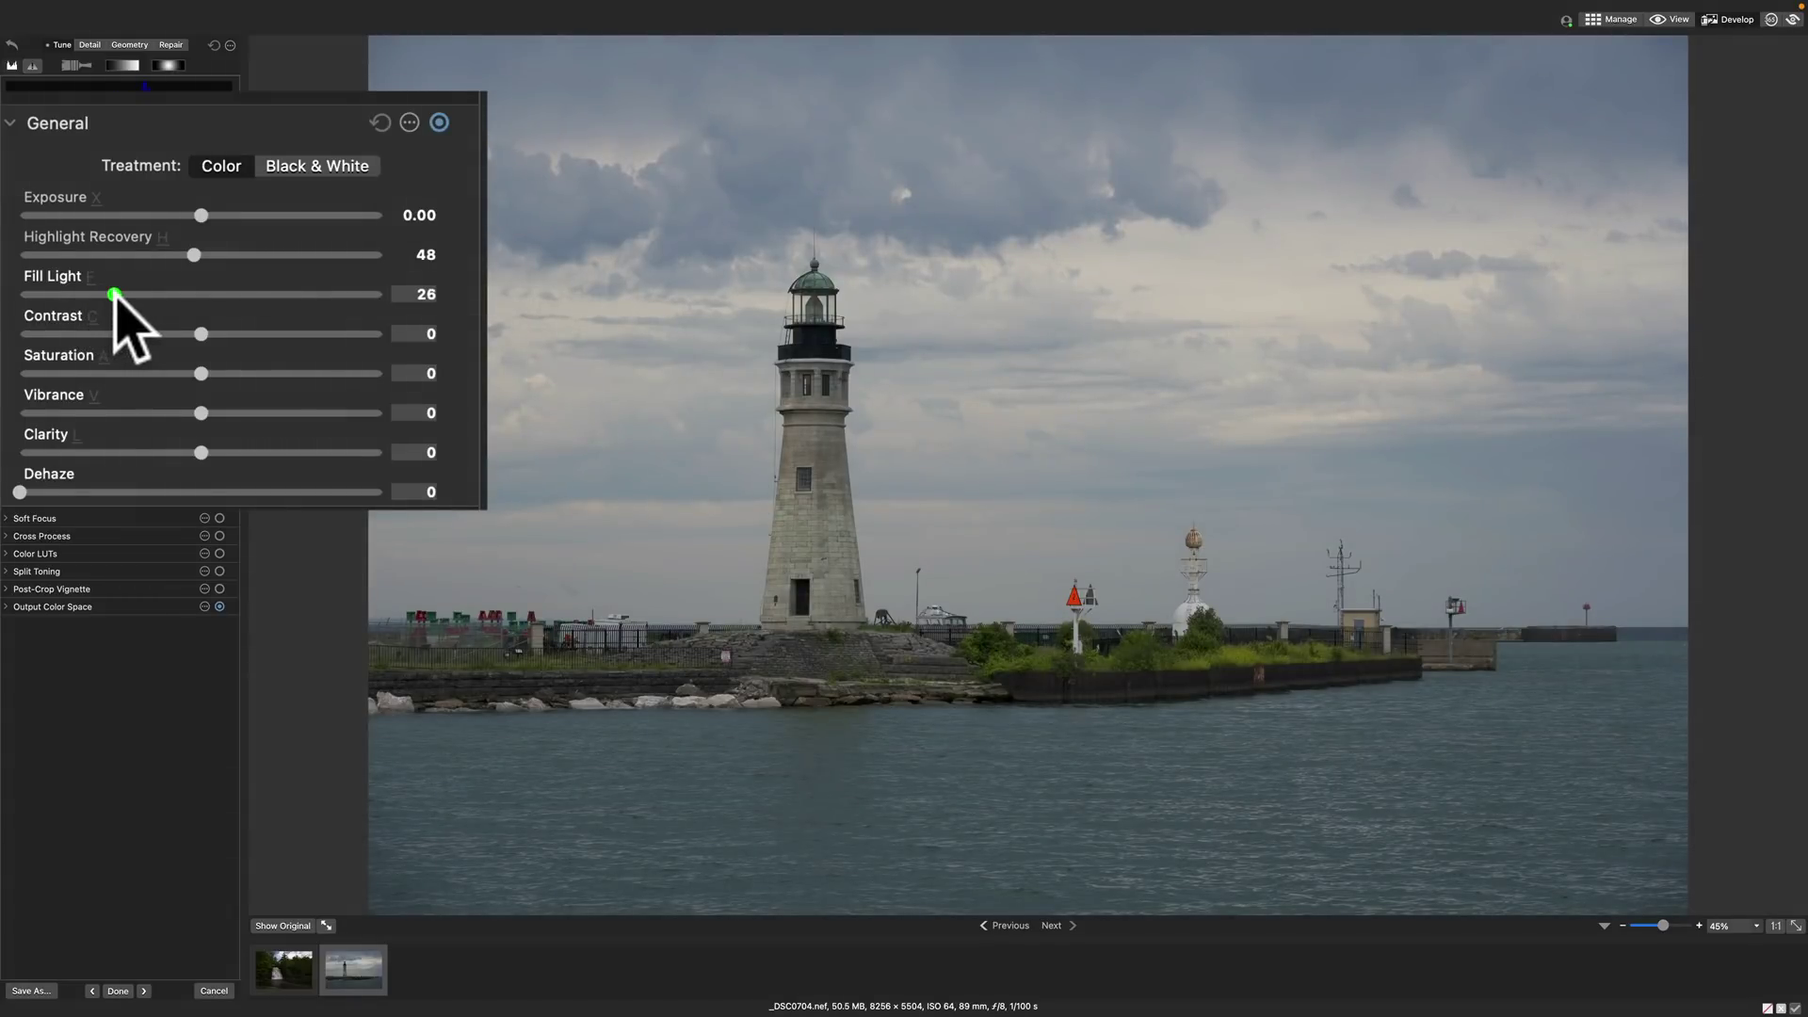
left_click_drag(114, 294, 114, 294)
left_click_drag(115, 295, 125, 295)
- Set Contrast 19, Saturation 6, Clarity 14 and Dehaze 9, briefly trying Black & White
left_click_drag(193, 331, 212, 373)
left_click(201, 413)
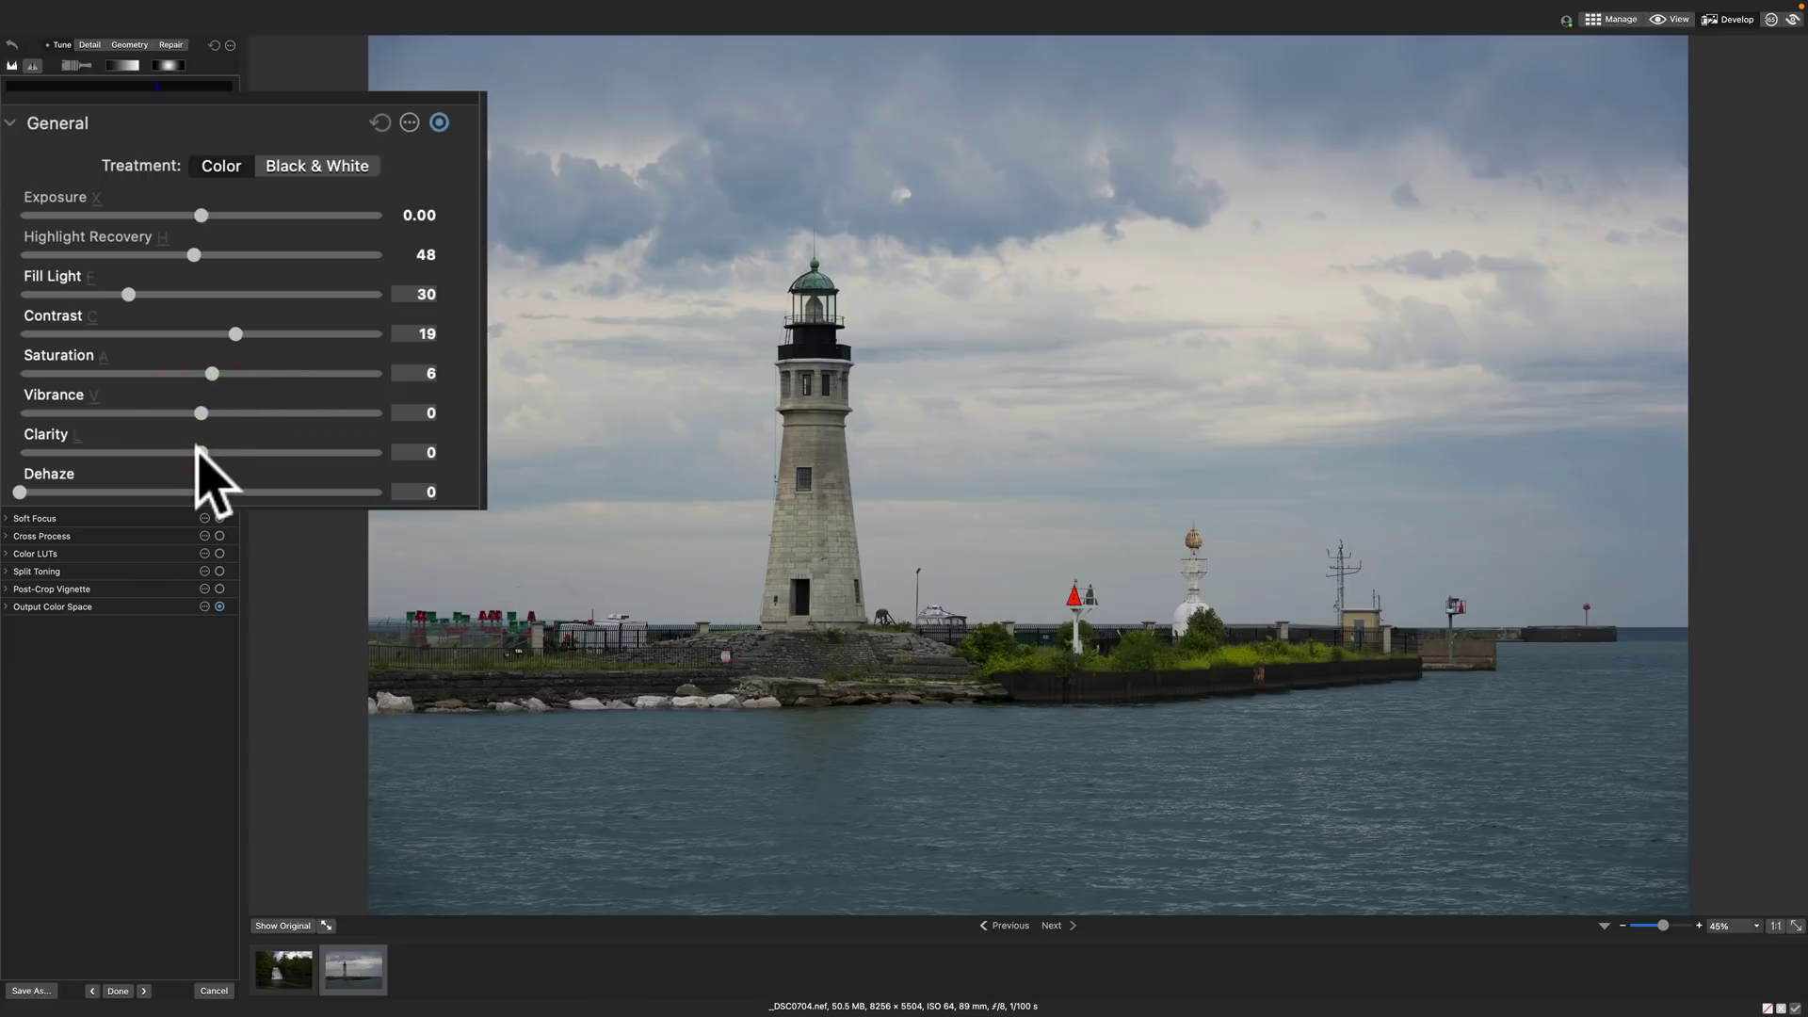
left_click_drag(198, 450, 226, 452)
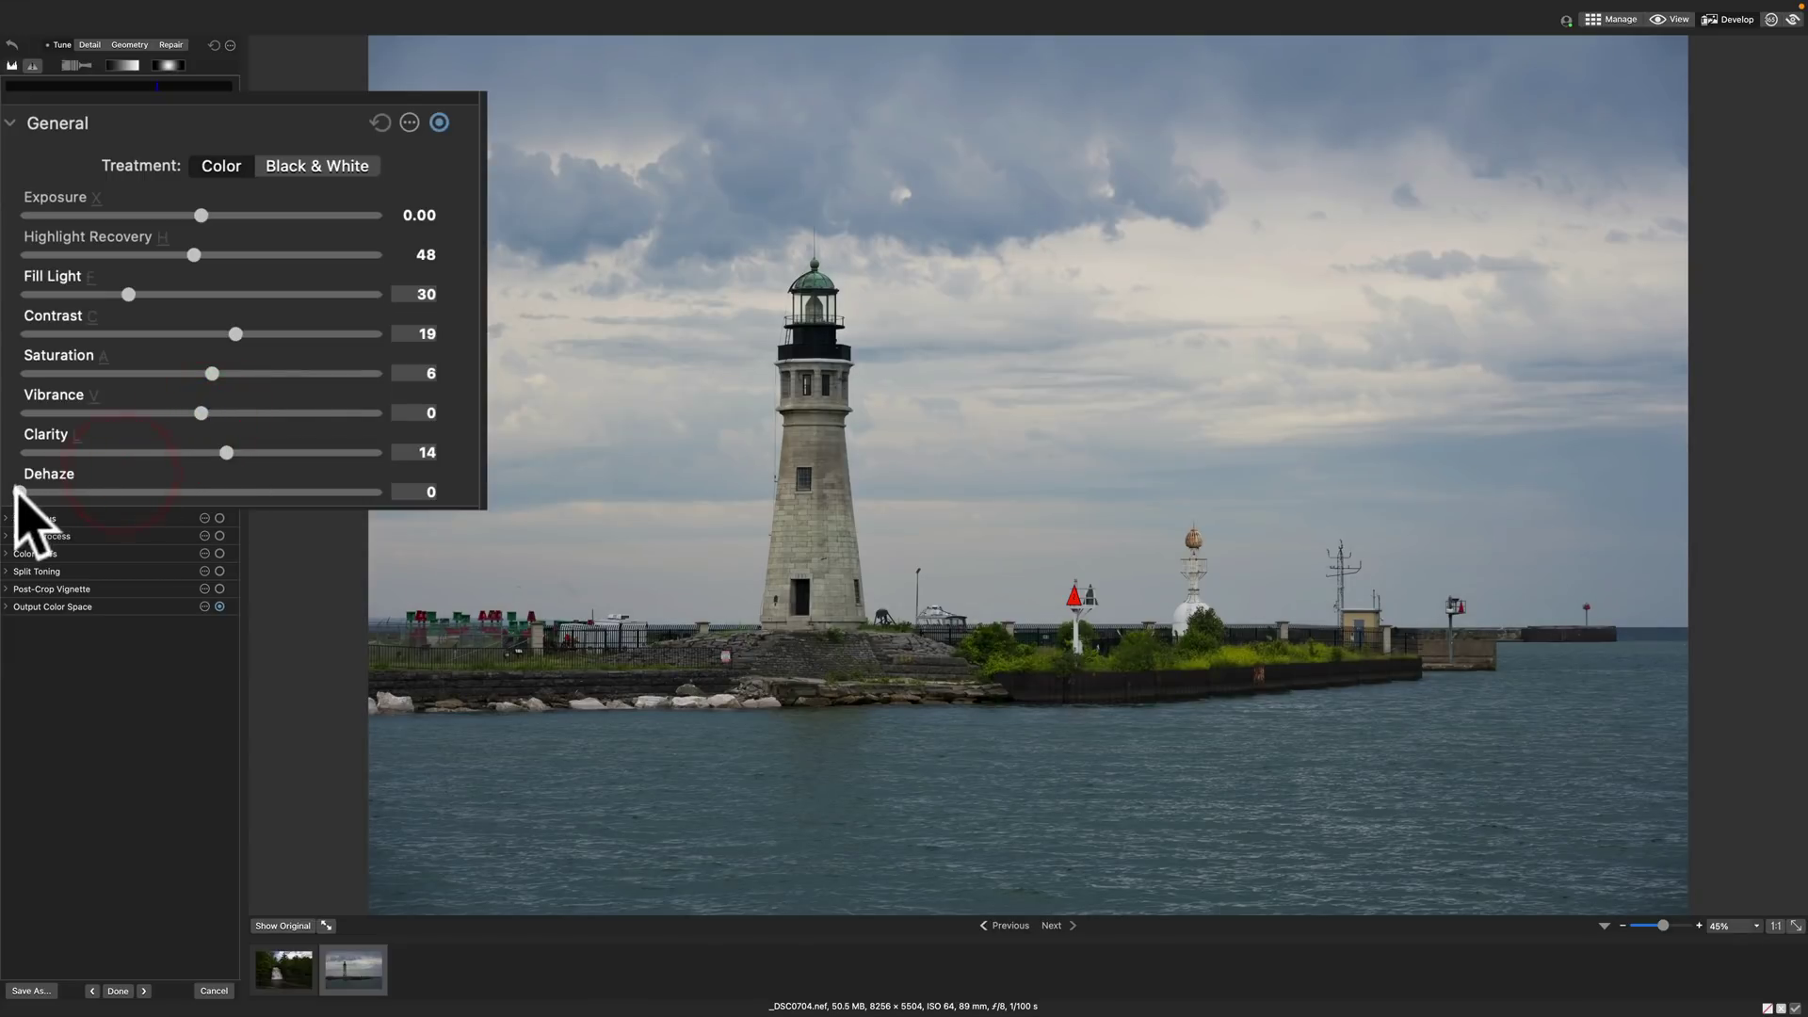
left_click_drag(19, 492, 52, 491)
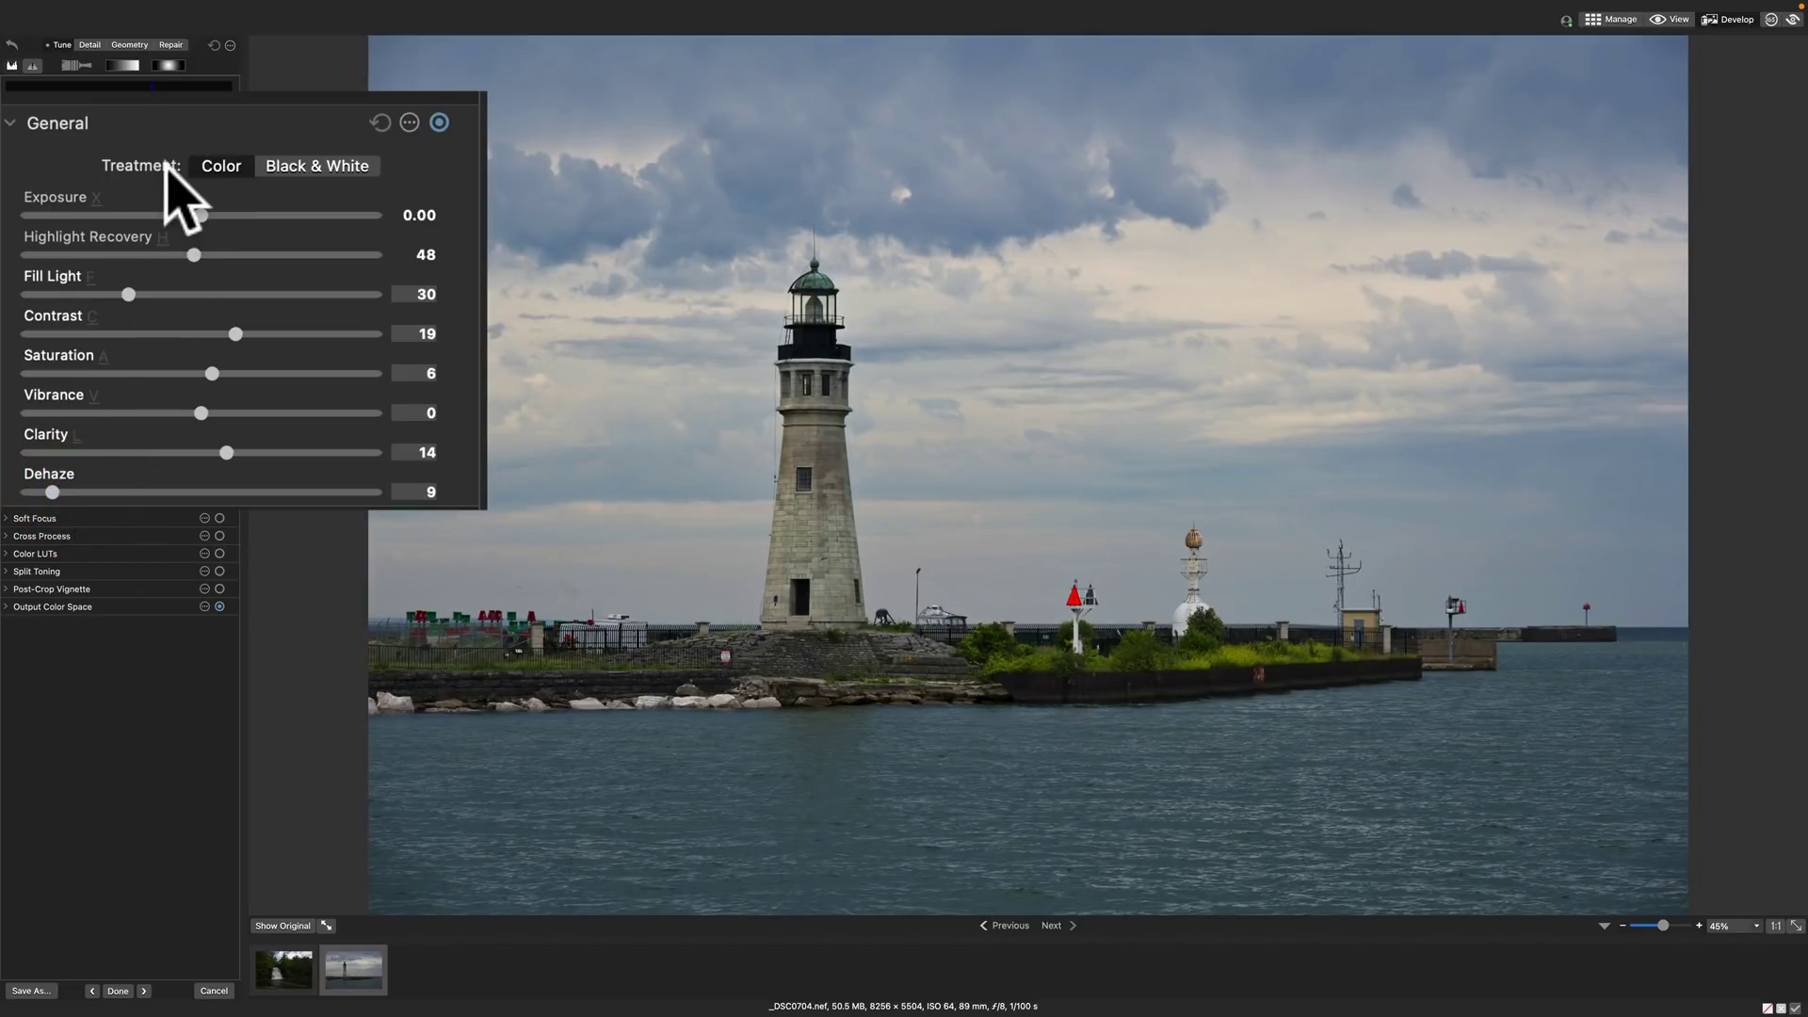
left_click(313, 170)
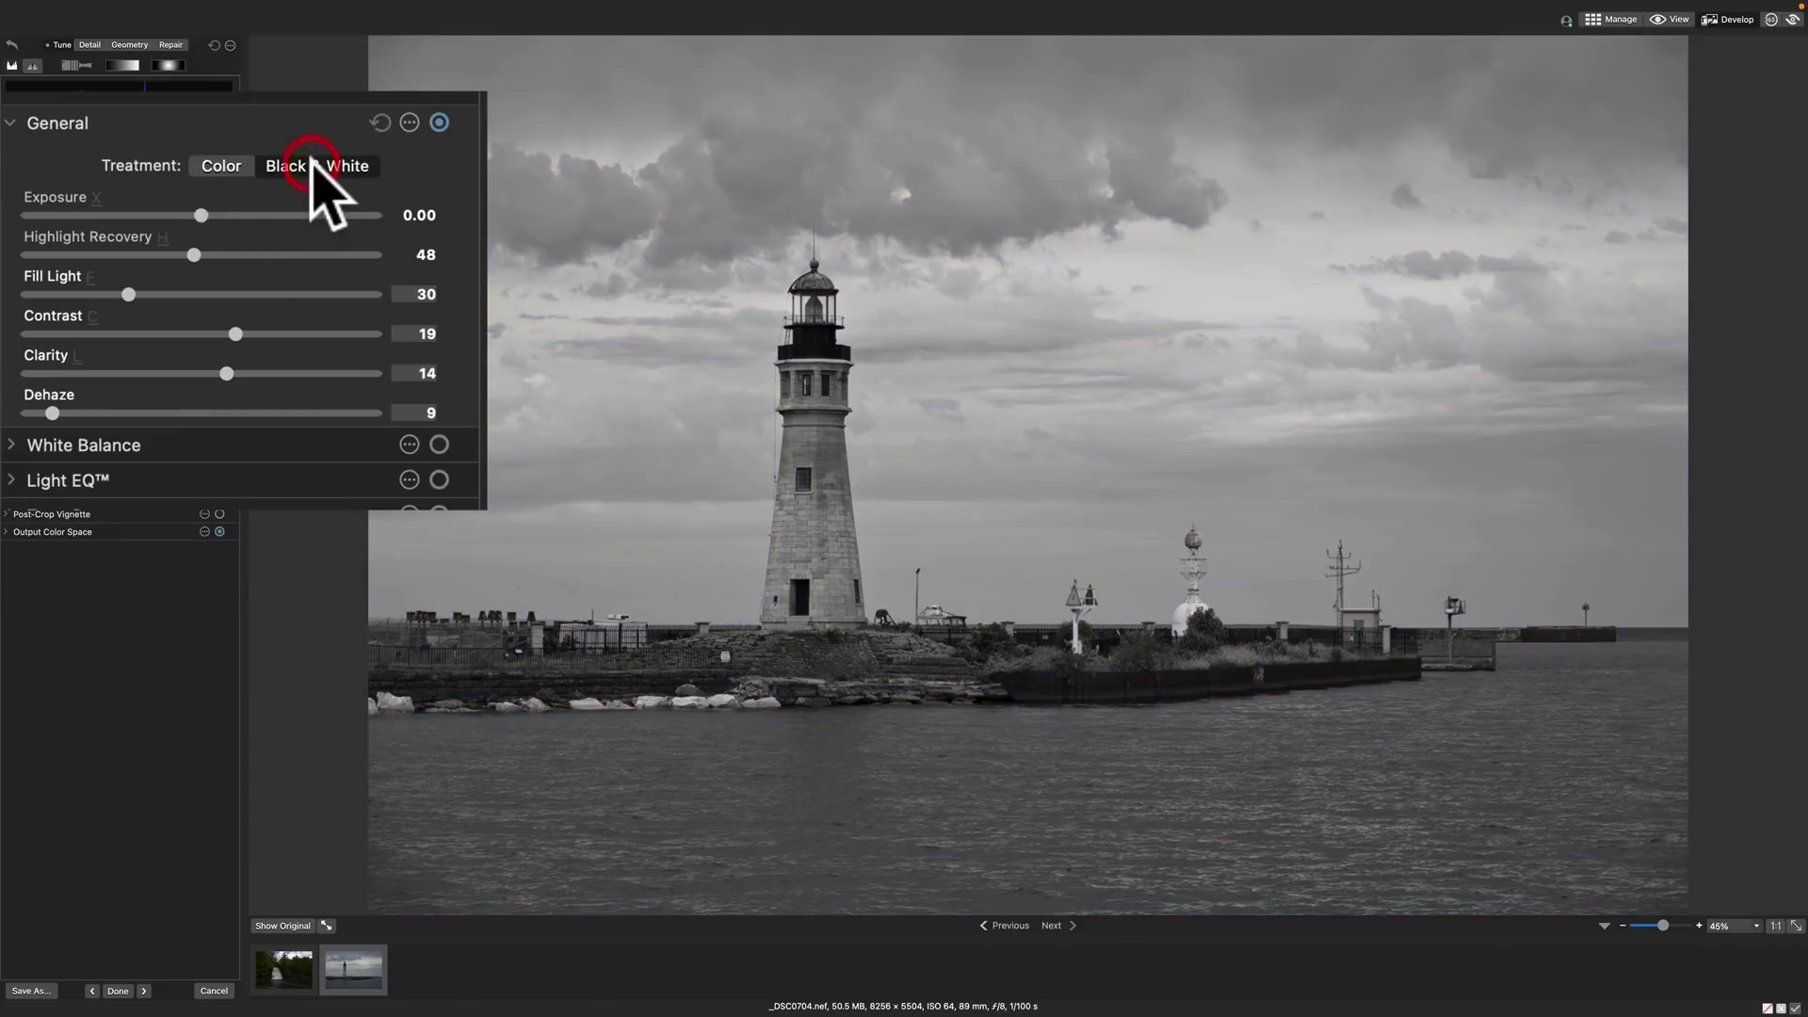
left_click(219, 160)
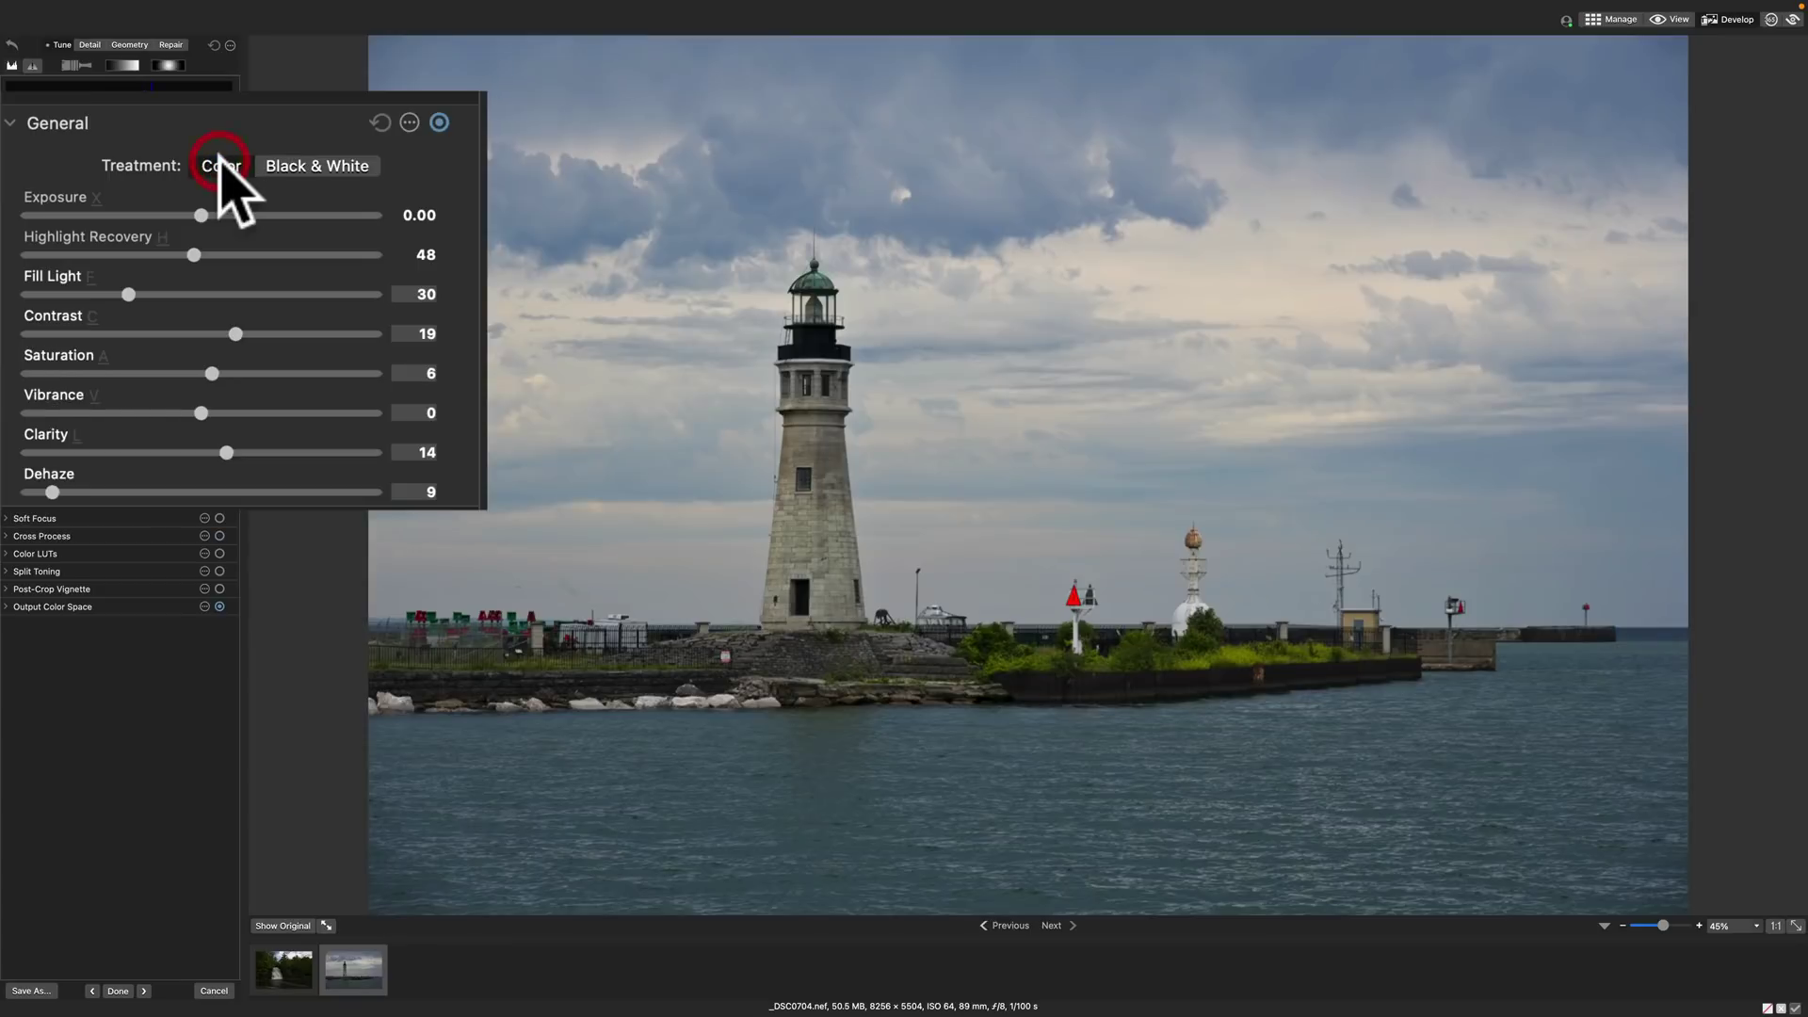
left_click(12, 122)
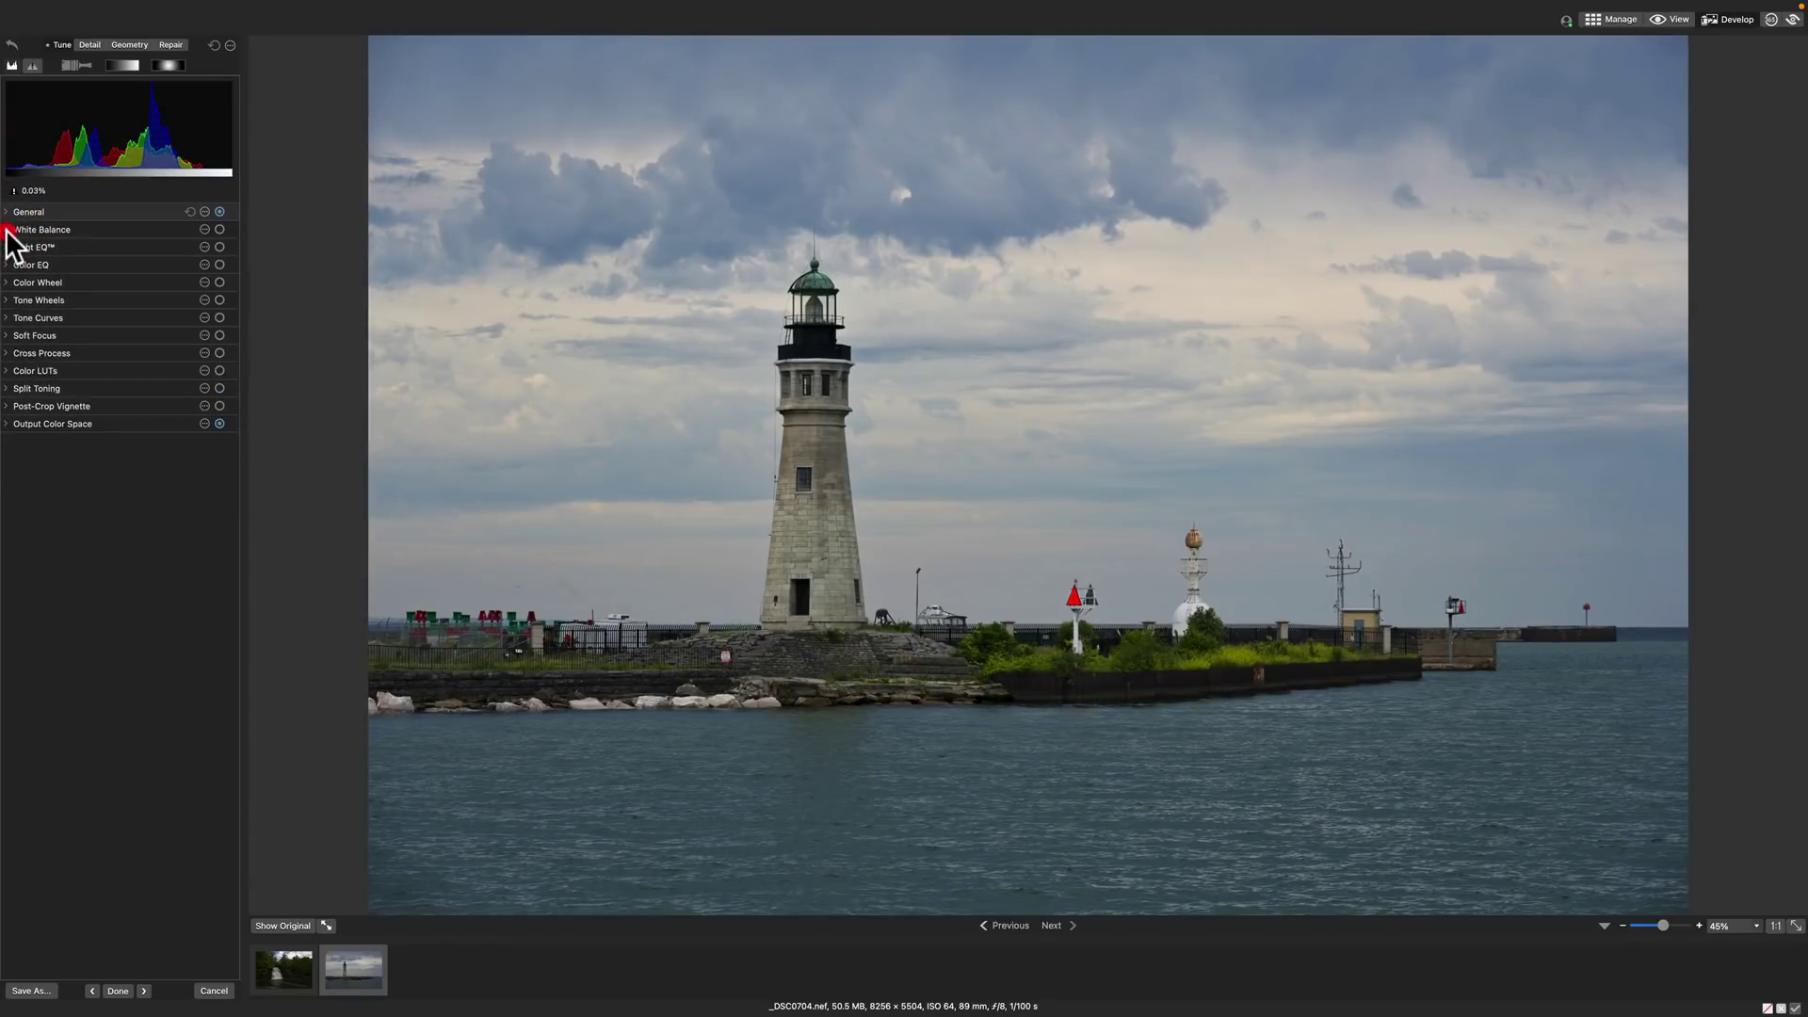
- Warm the white balance to a Custom Temperature of about 32, then expand Light EQ
left_click(10, 218)
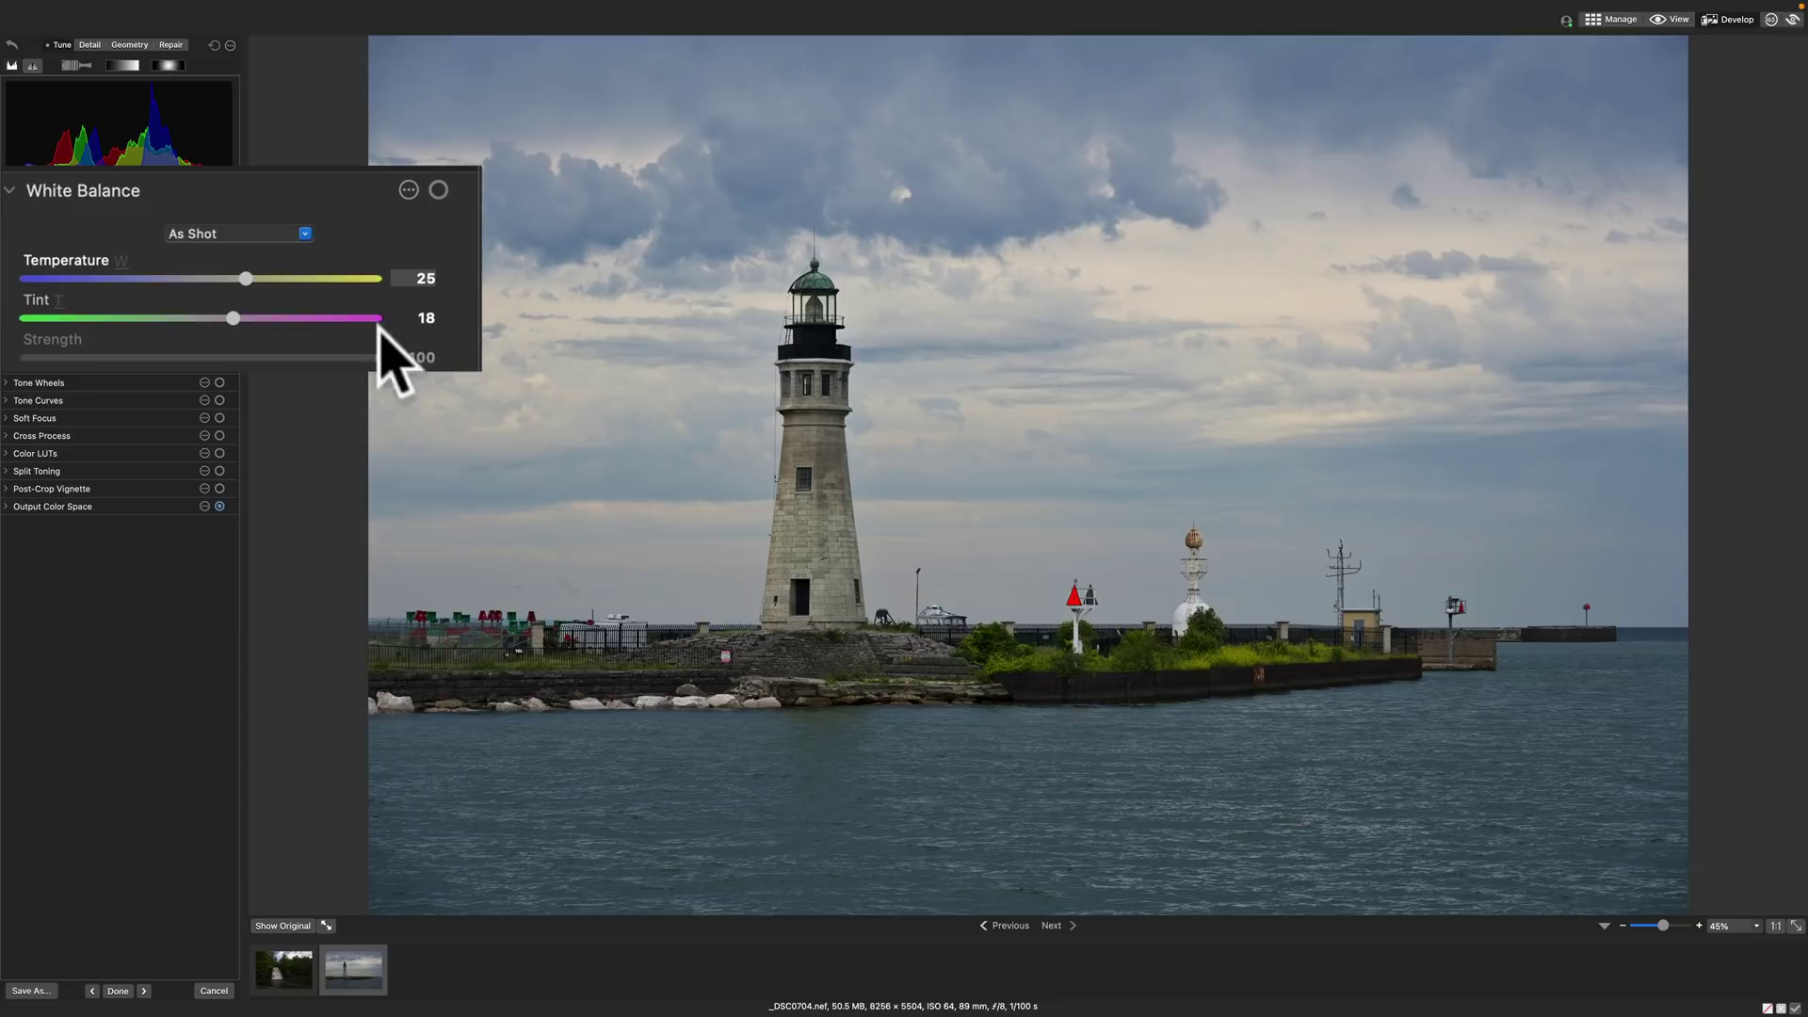
left_click(246, 278)
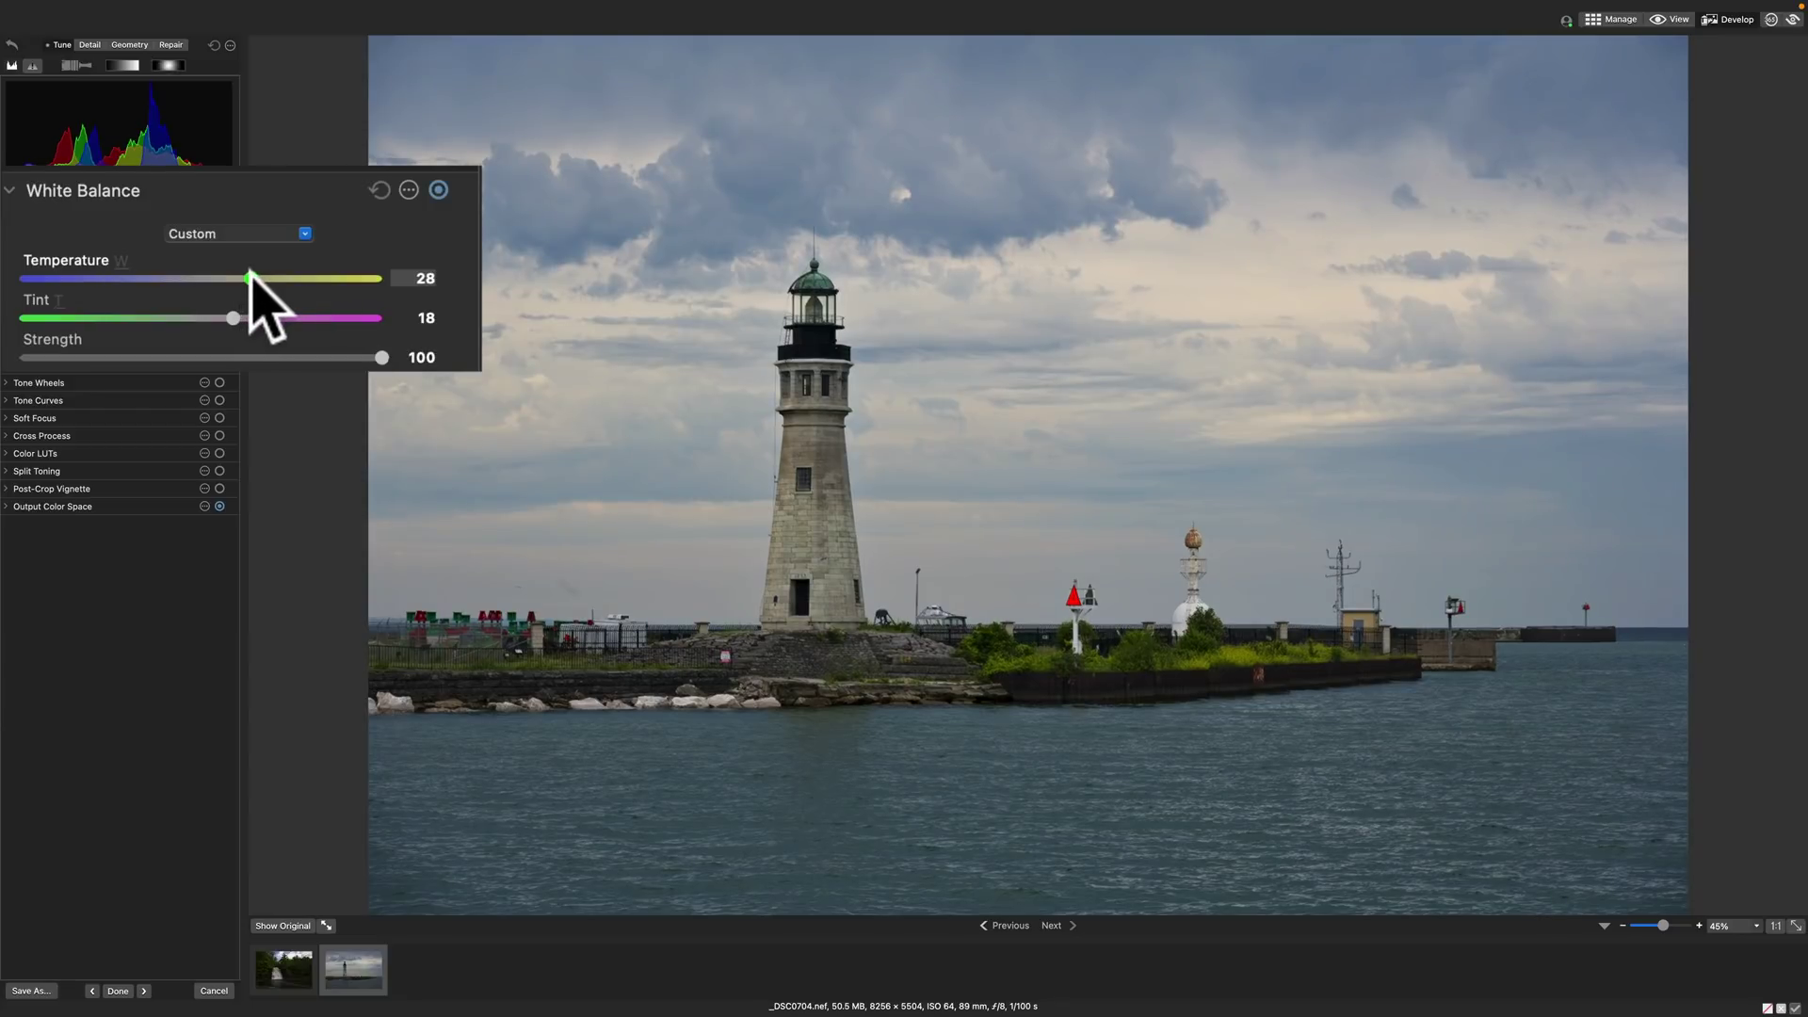
left_click_drag(250, 278, 259, 277)
left_click(57, 193)
left_click(4, 246)
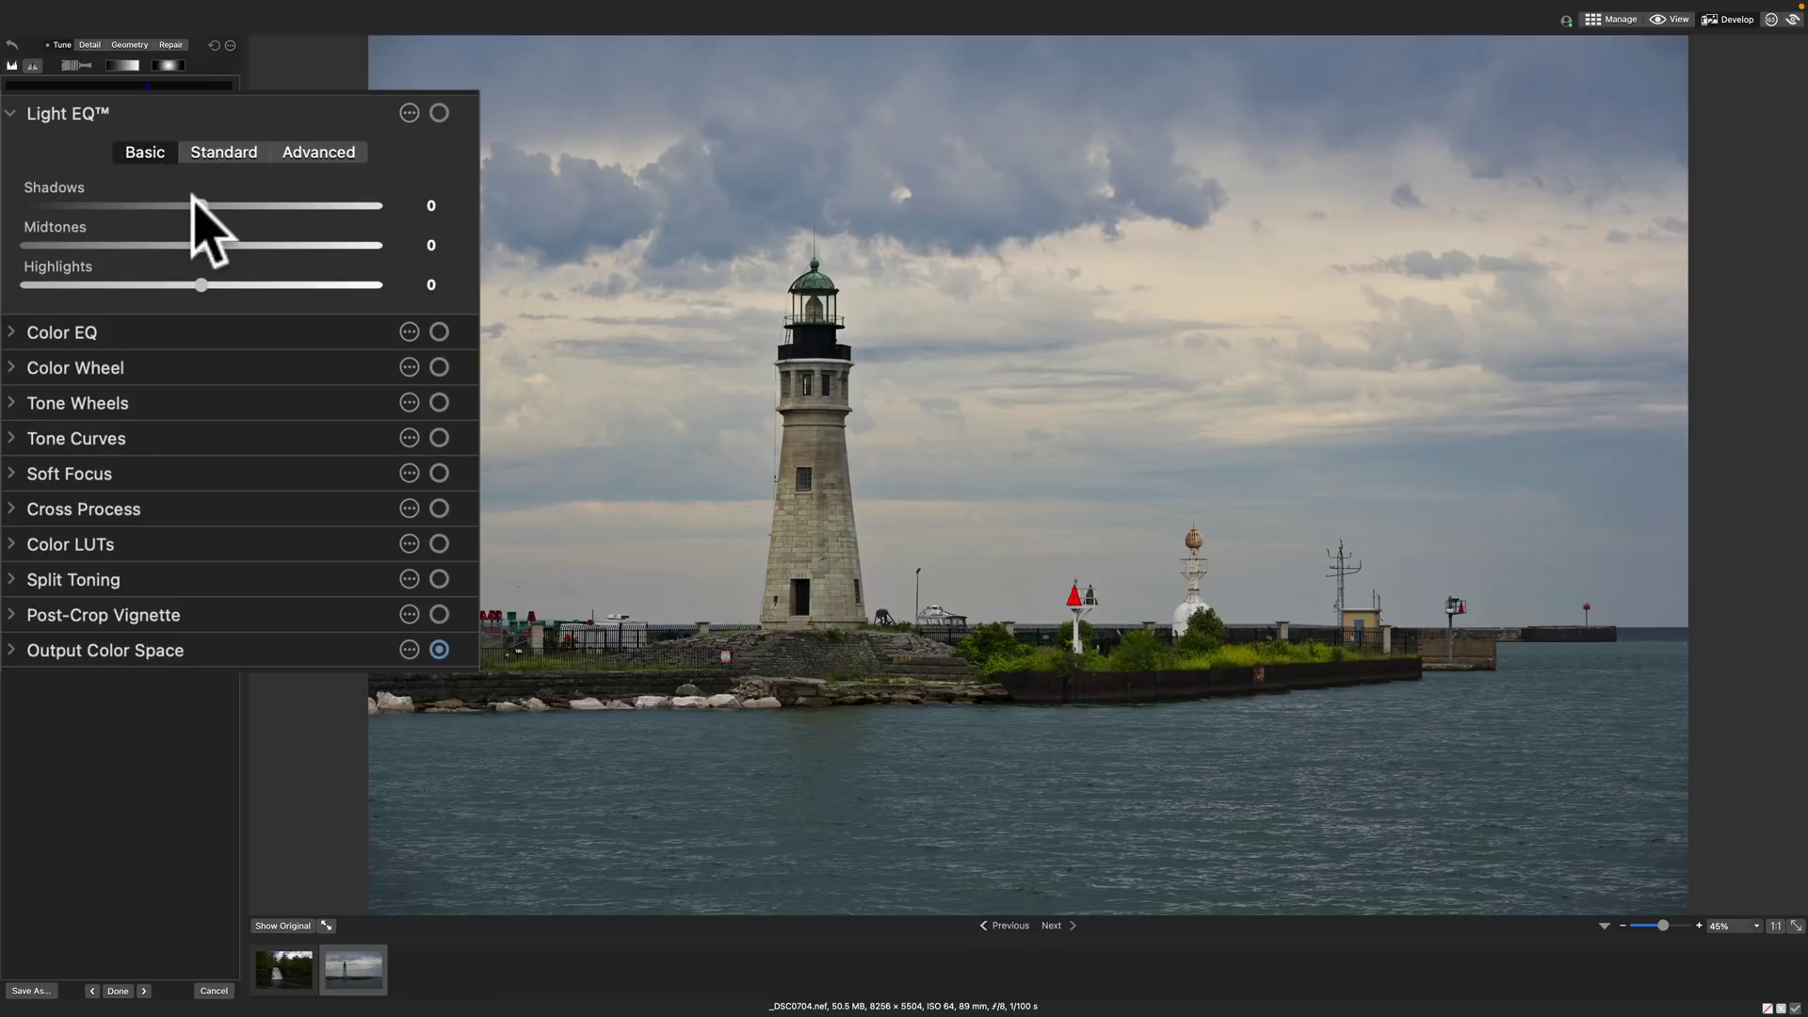
- Raise the Light EQ Basic Shadows slider slightly, then switch to Standard tone-band mode
mouse_move(200, 206)
left_mouse_down()
mouse_move(232, 206)
mouse_move(179, 207)
mouse_move(206, 207)
left_mouse_up()
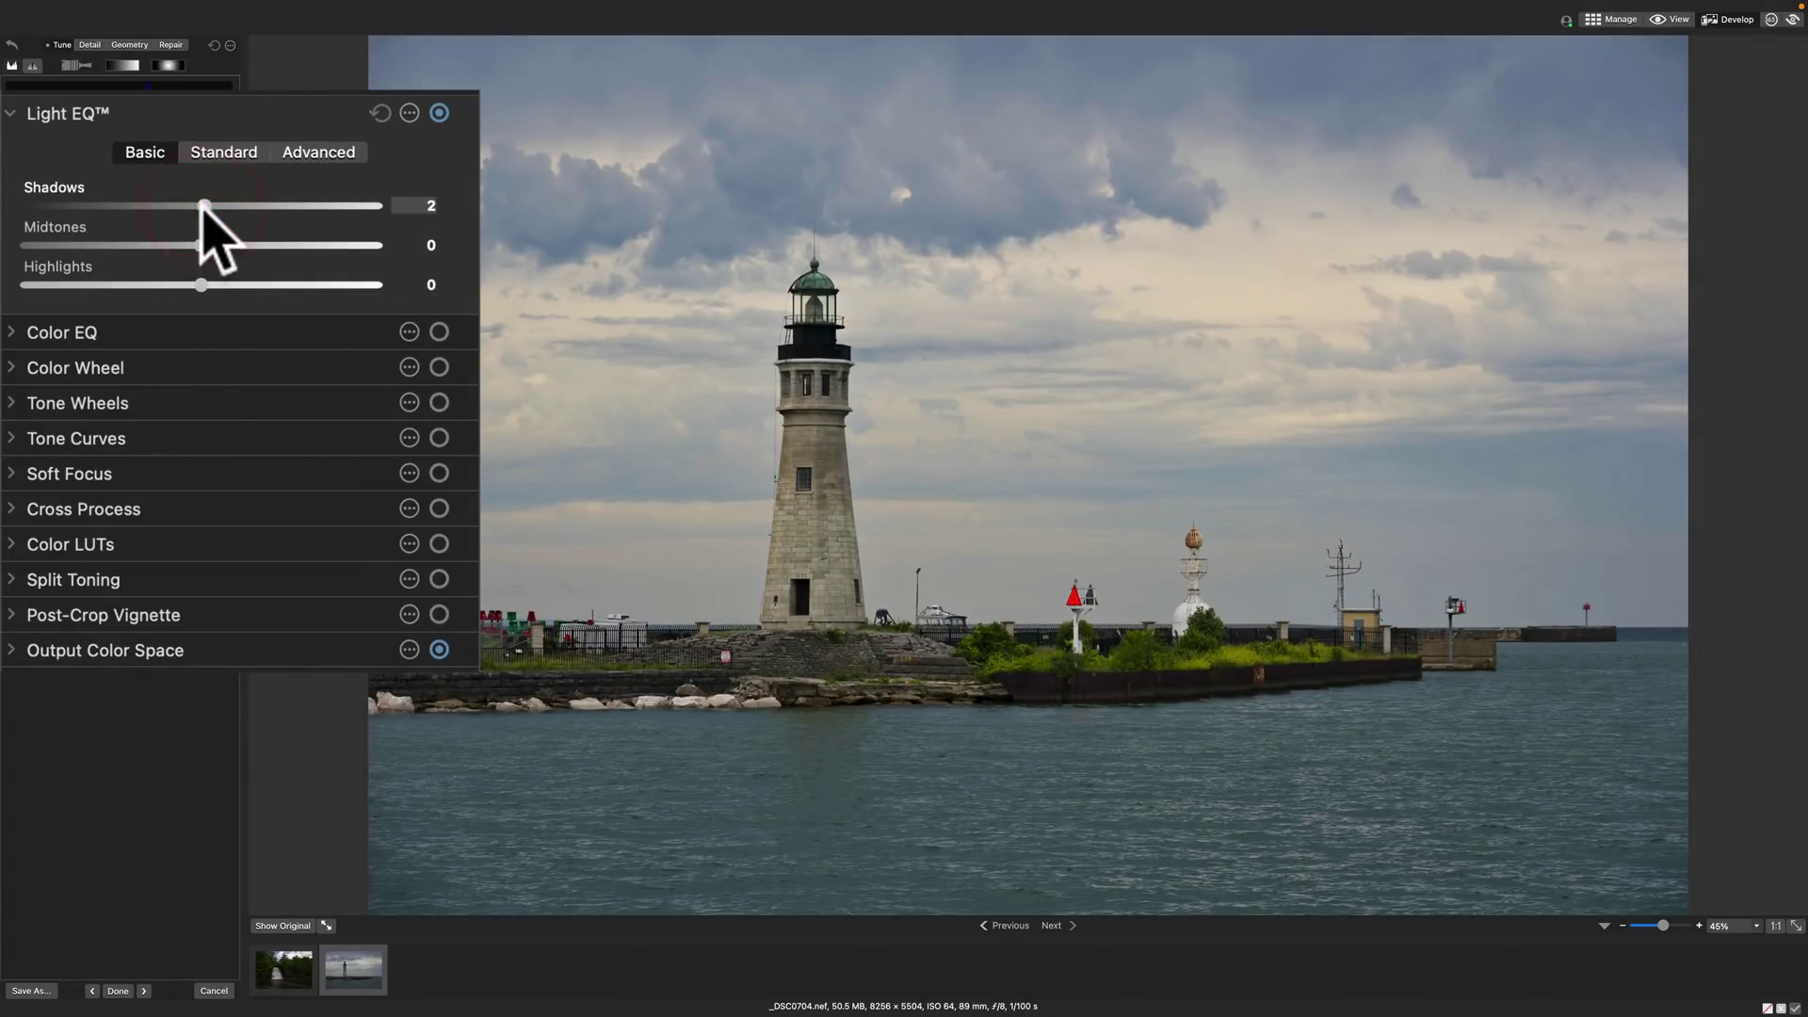
left_click_drag(206, 205, 204, 205)
left_click(219, 153)
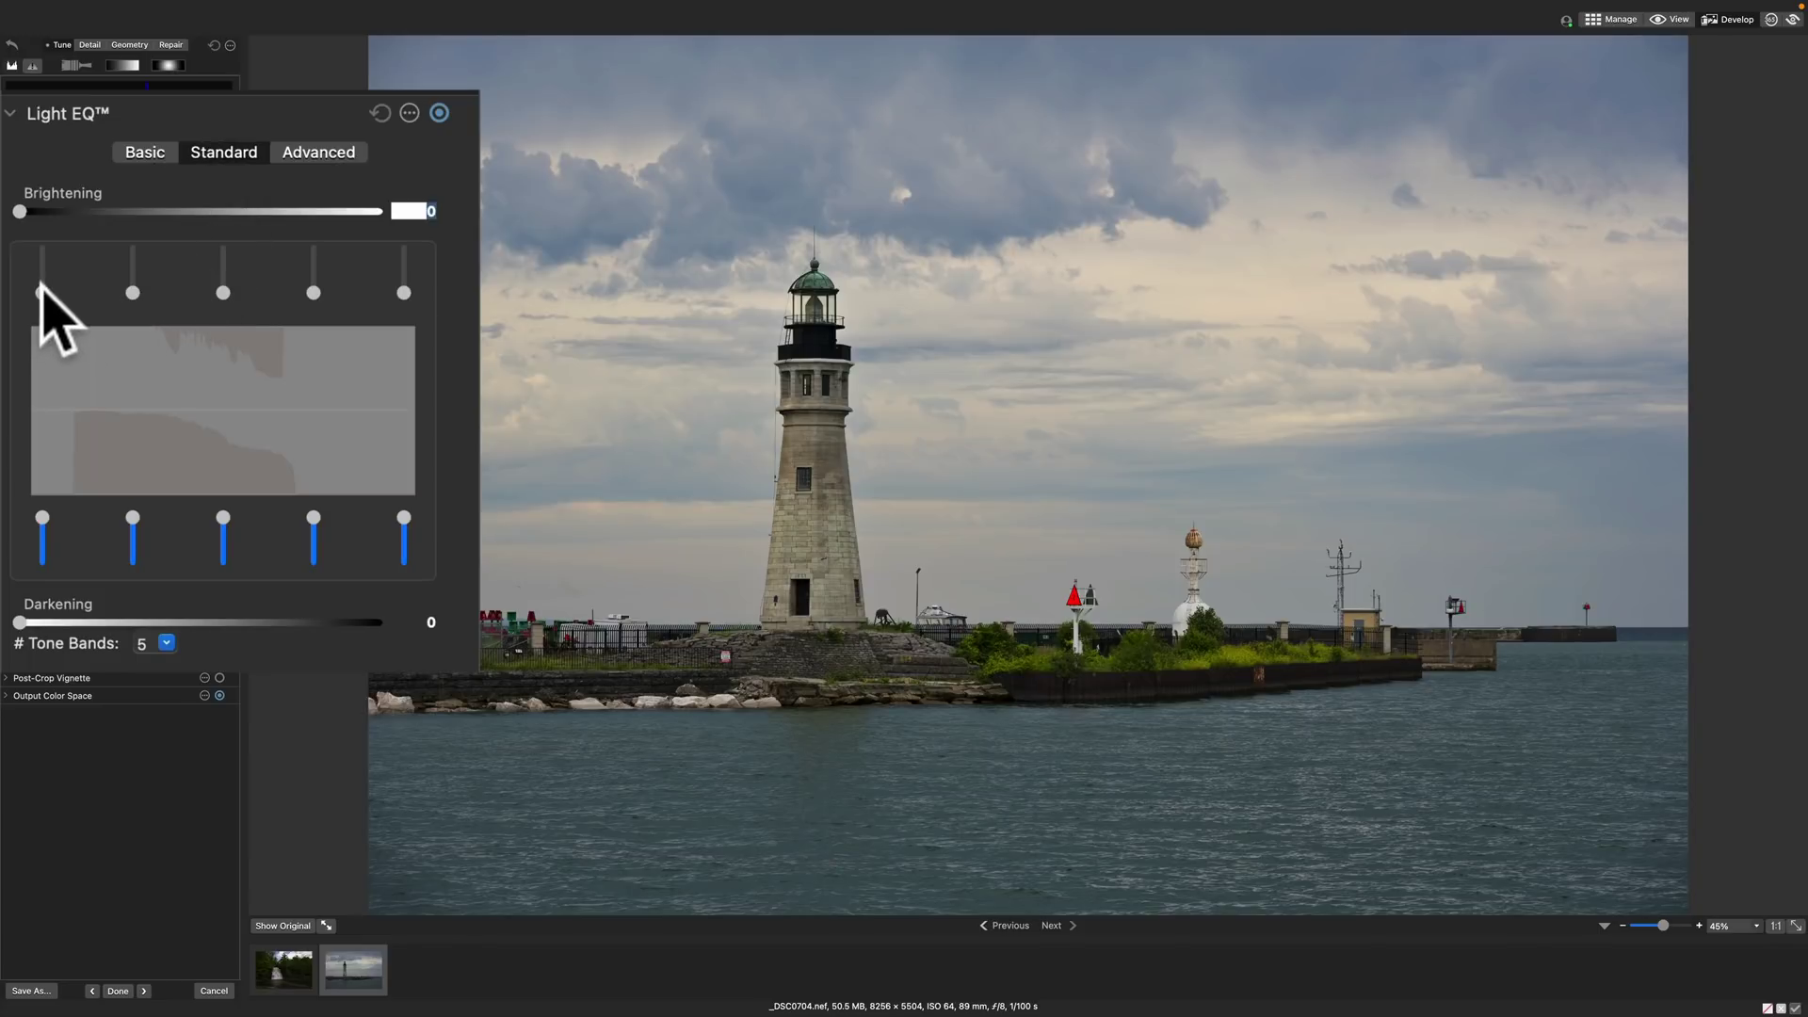
- Experiment with Light EQ Standard bands, brightening the lower bands and previewing darkening of the deepest tones
left_click_drag(43, 293, 32, 331)
left_click_drag(133, 292, 408, 325)
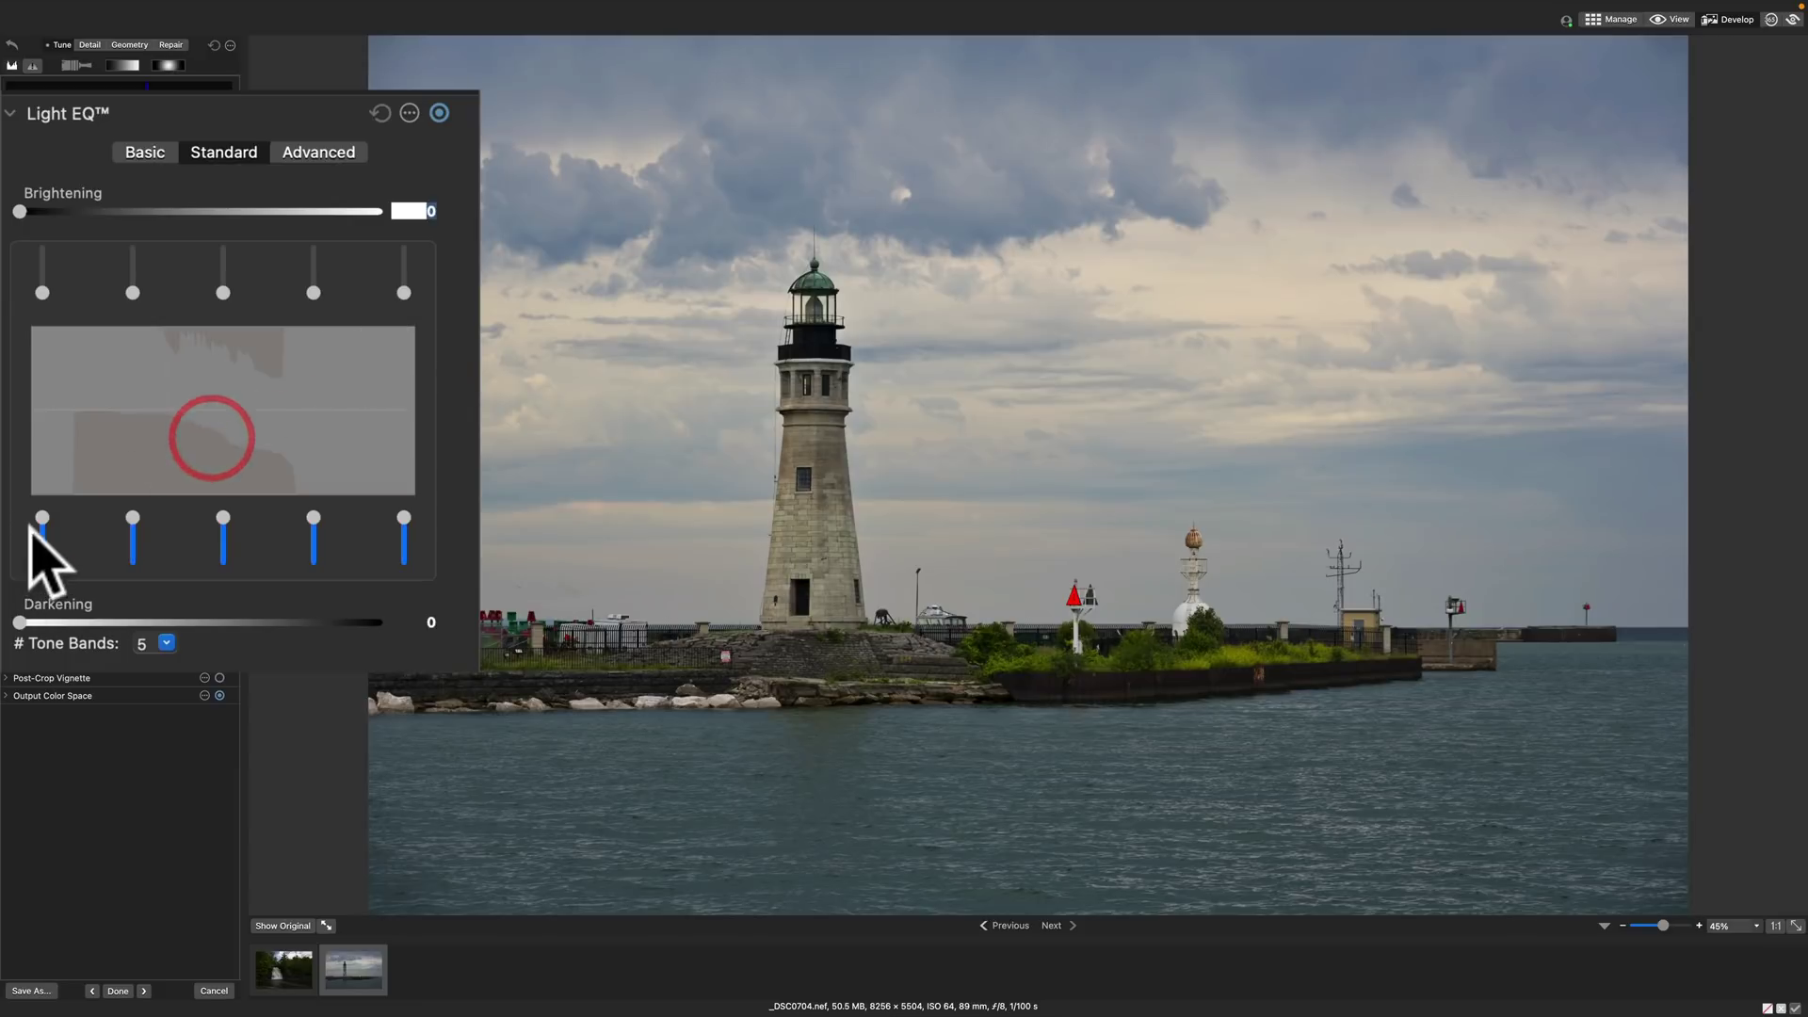
mouse_move(42, 517)
left_mouse_down()
mouse_move(41, 585)
mouse_move(44, 500)
left_mouse_up()
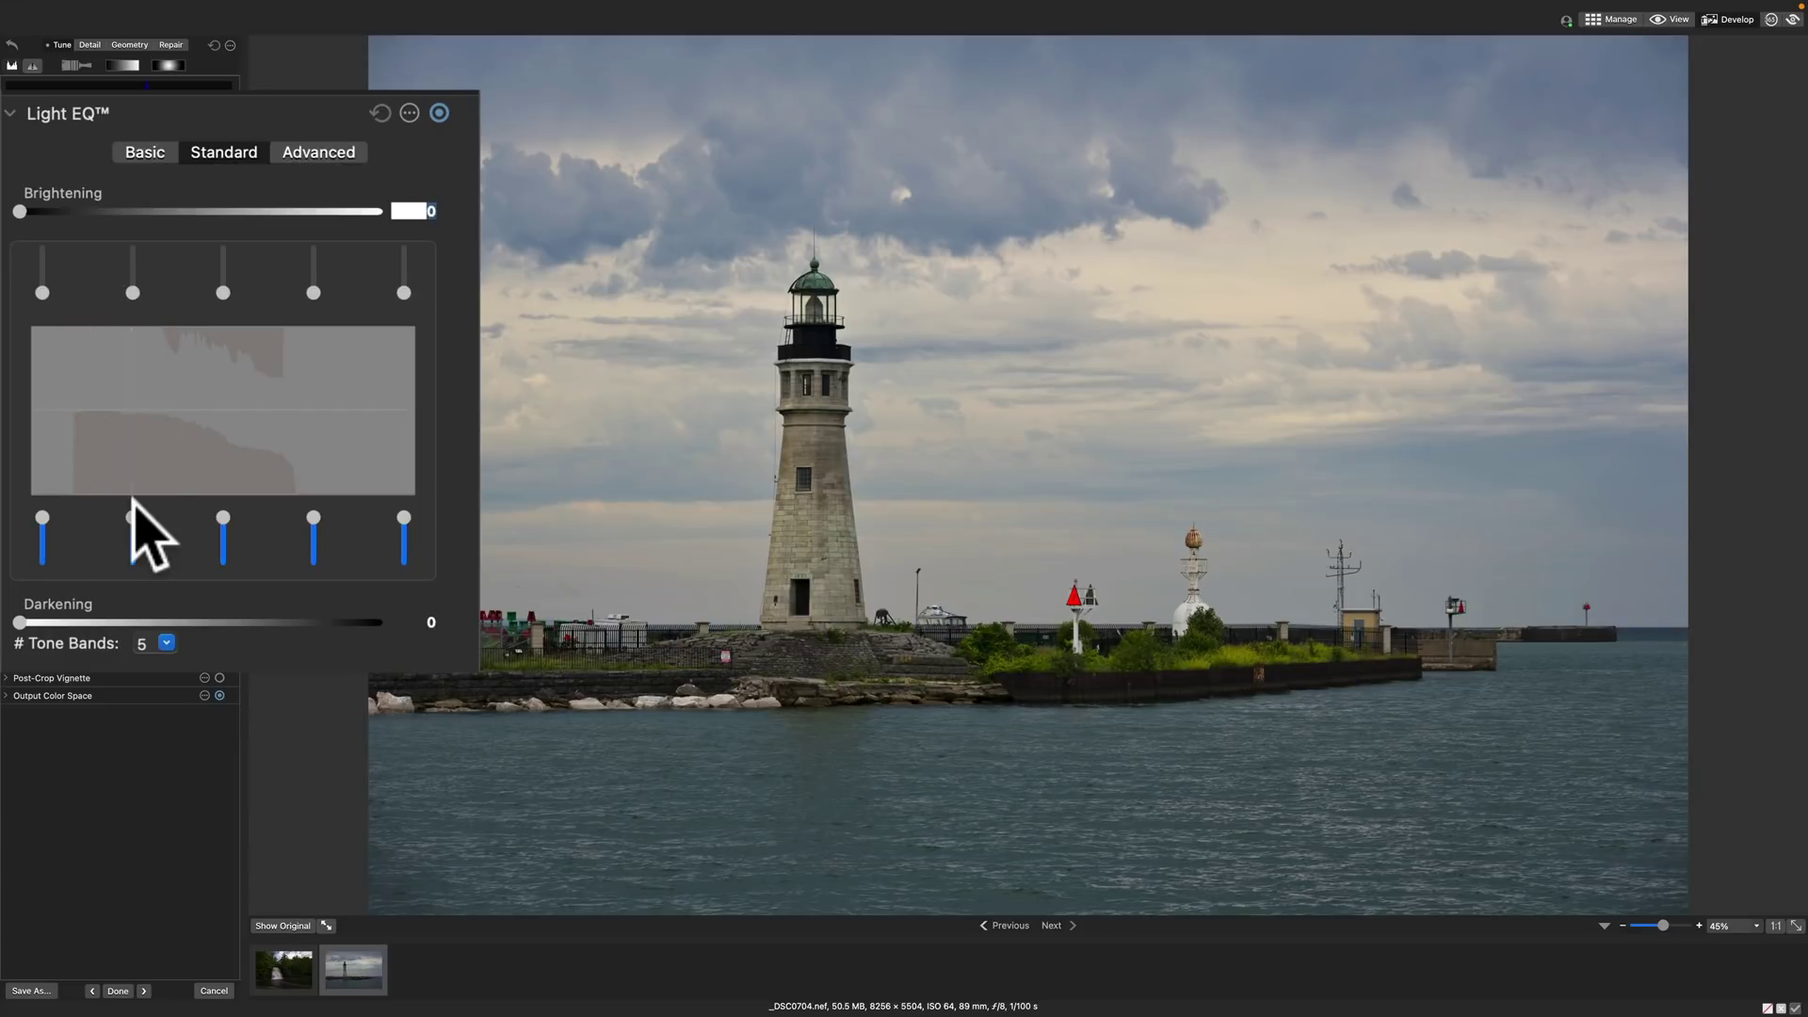
mouse_move(132, 513)
left_mouse_down()
mouse_move(129, 539)
mouse_move(137, 513)
left_mouse_up()
left_click(112, 358)
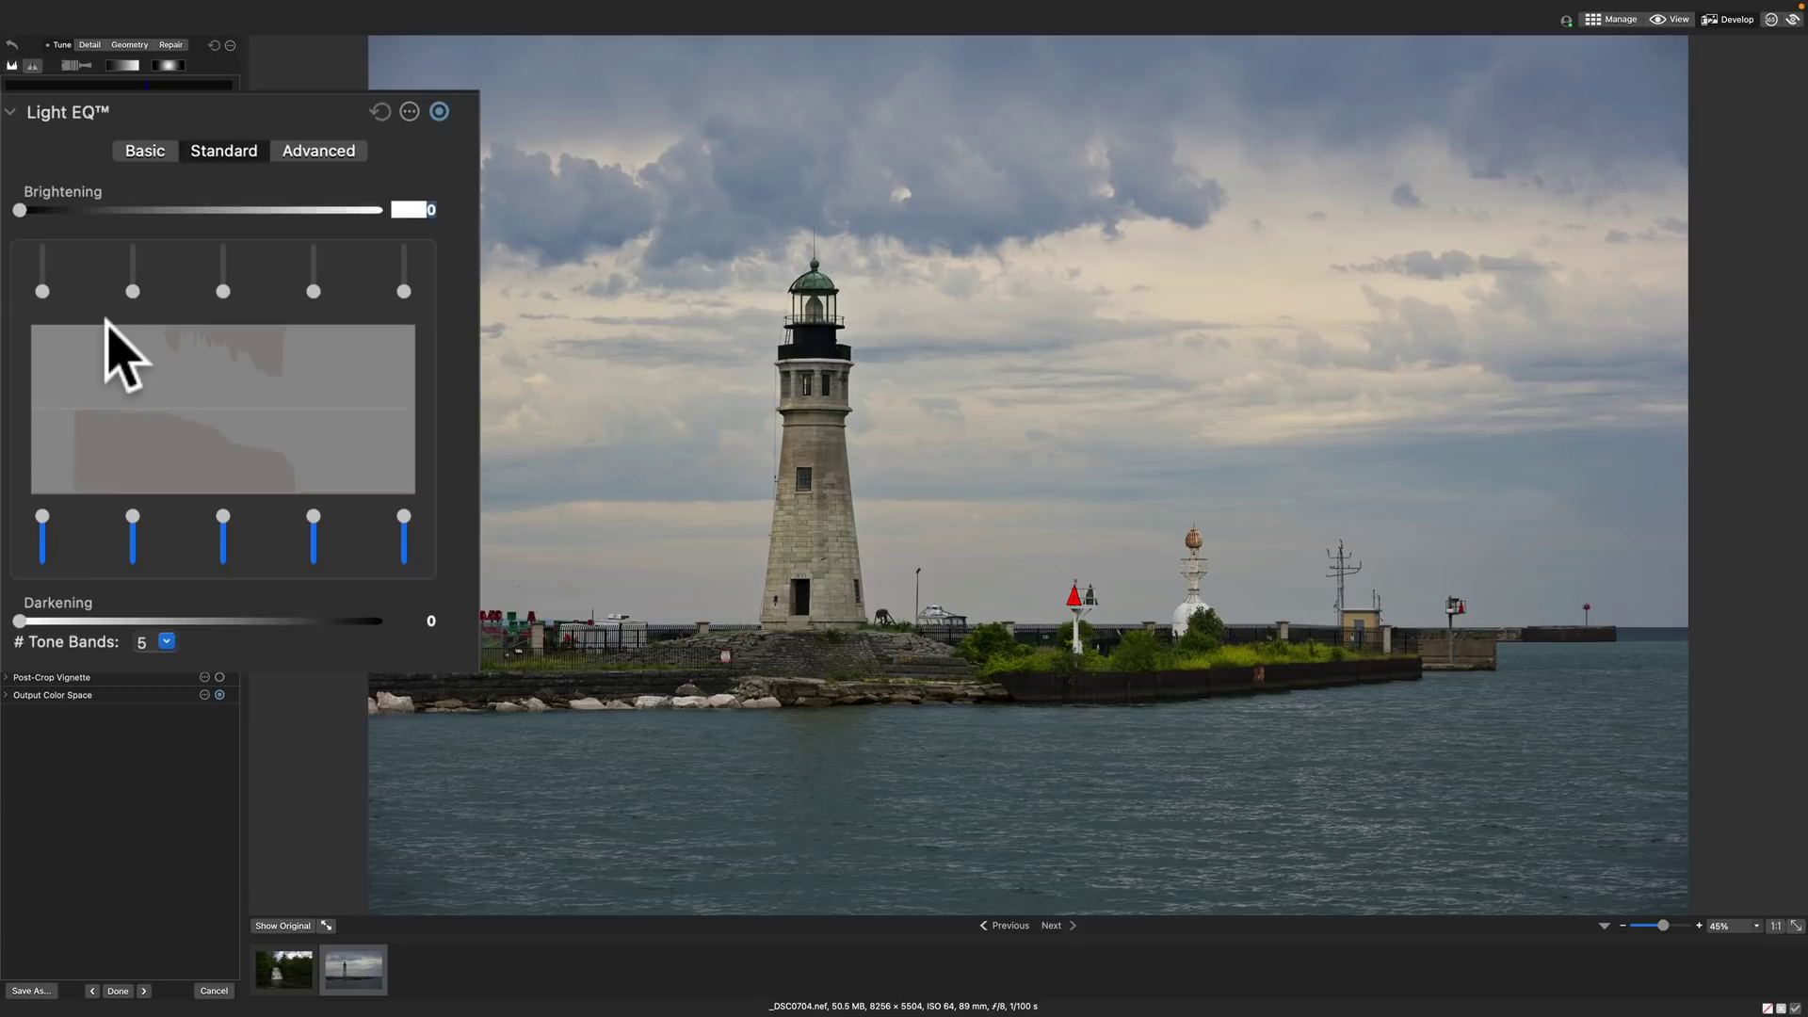
- In Advanced Light EQ, preview brightening and darkening, then reset both back to zero
left_click(316, 158)
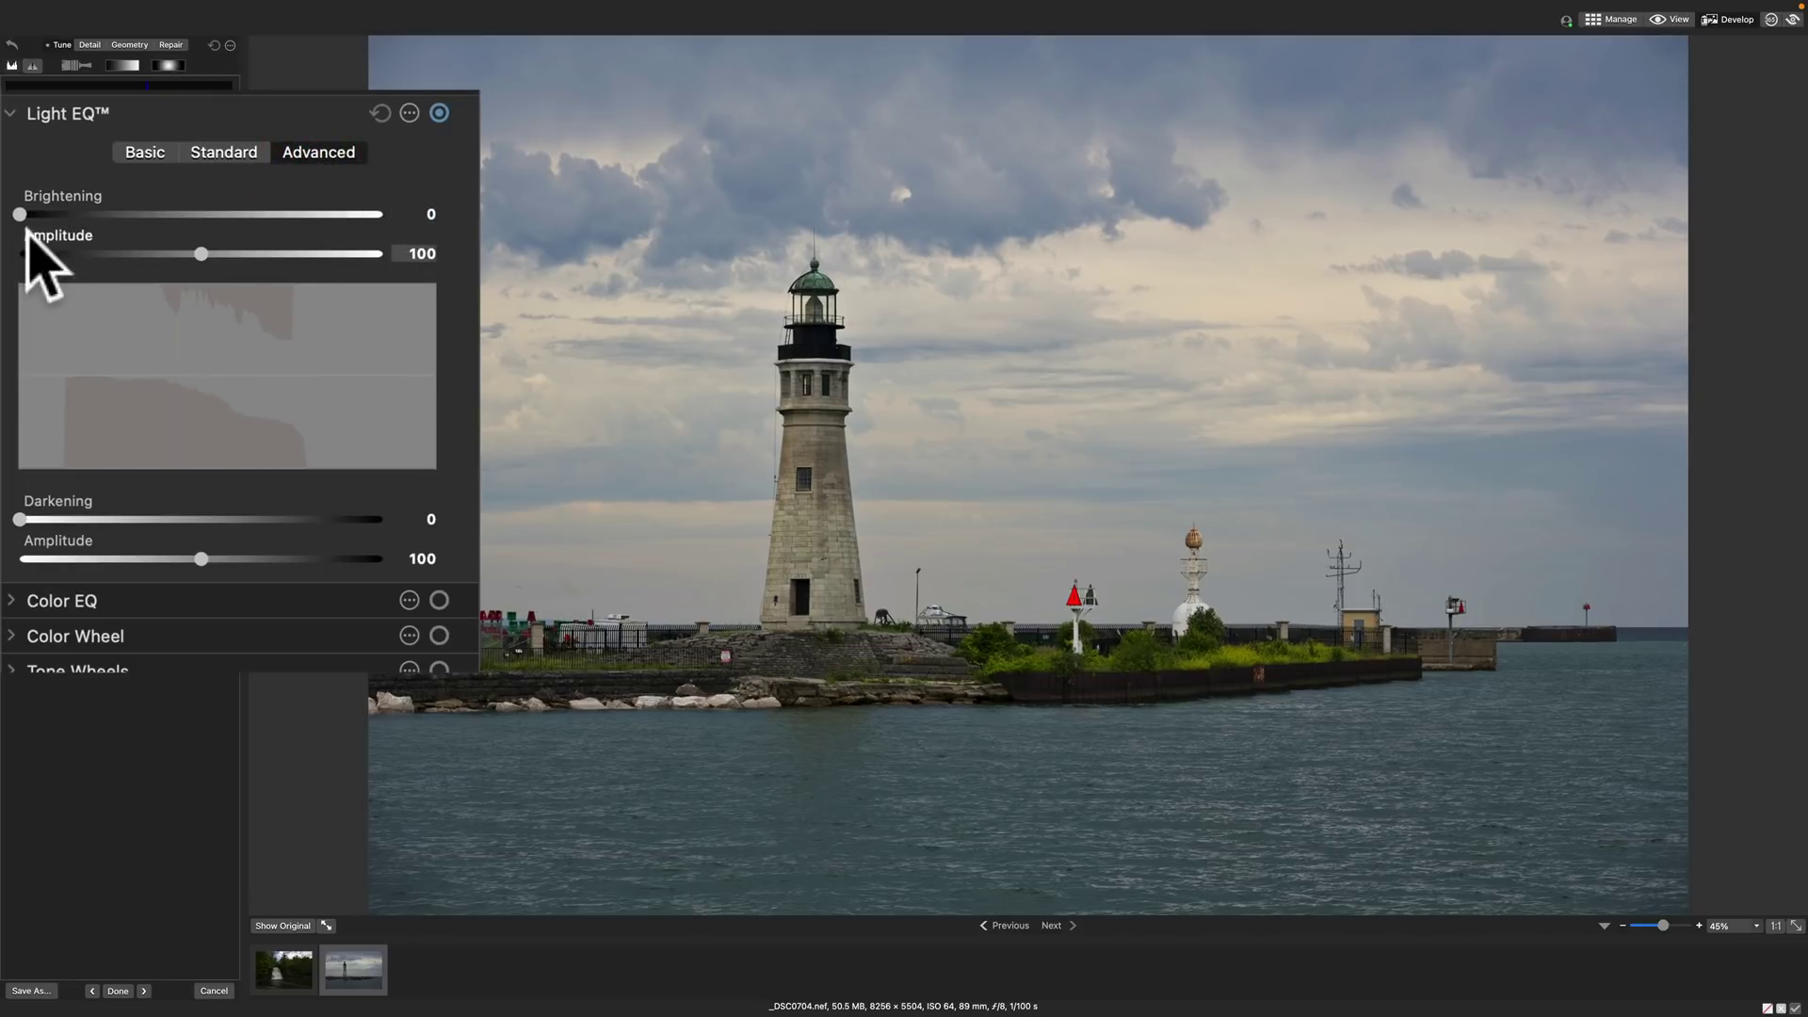
mouse_move(18, 214)
left_mouse_down()
mouse_move(101, 237)
mouse_move(20, 230)
mouse_move(44, 368)
mouse_move(48, 332)
mouse_move(45, 355)
mouse_move(114, 365)
left_mouse_up()
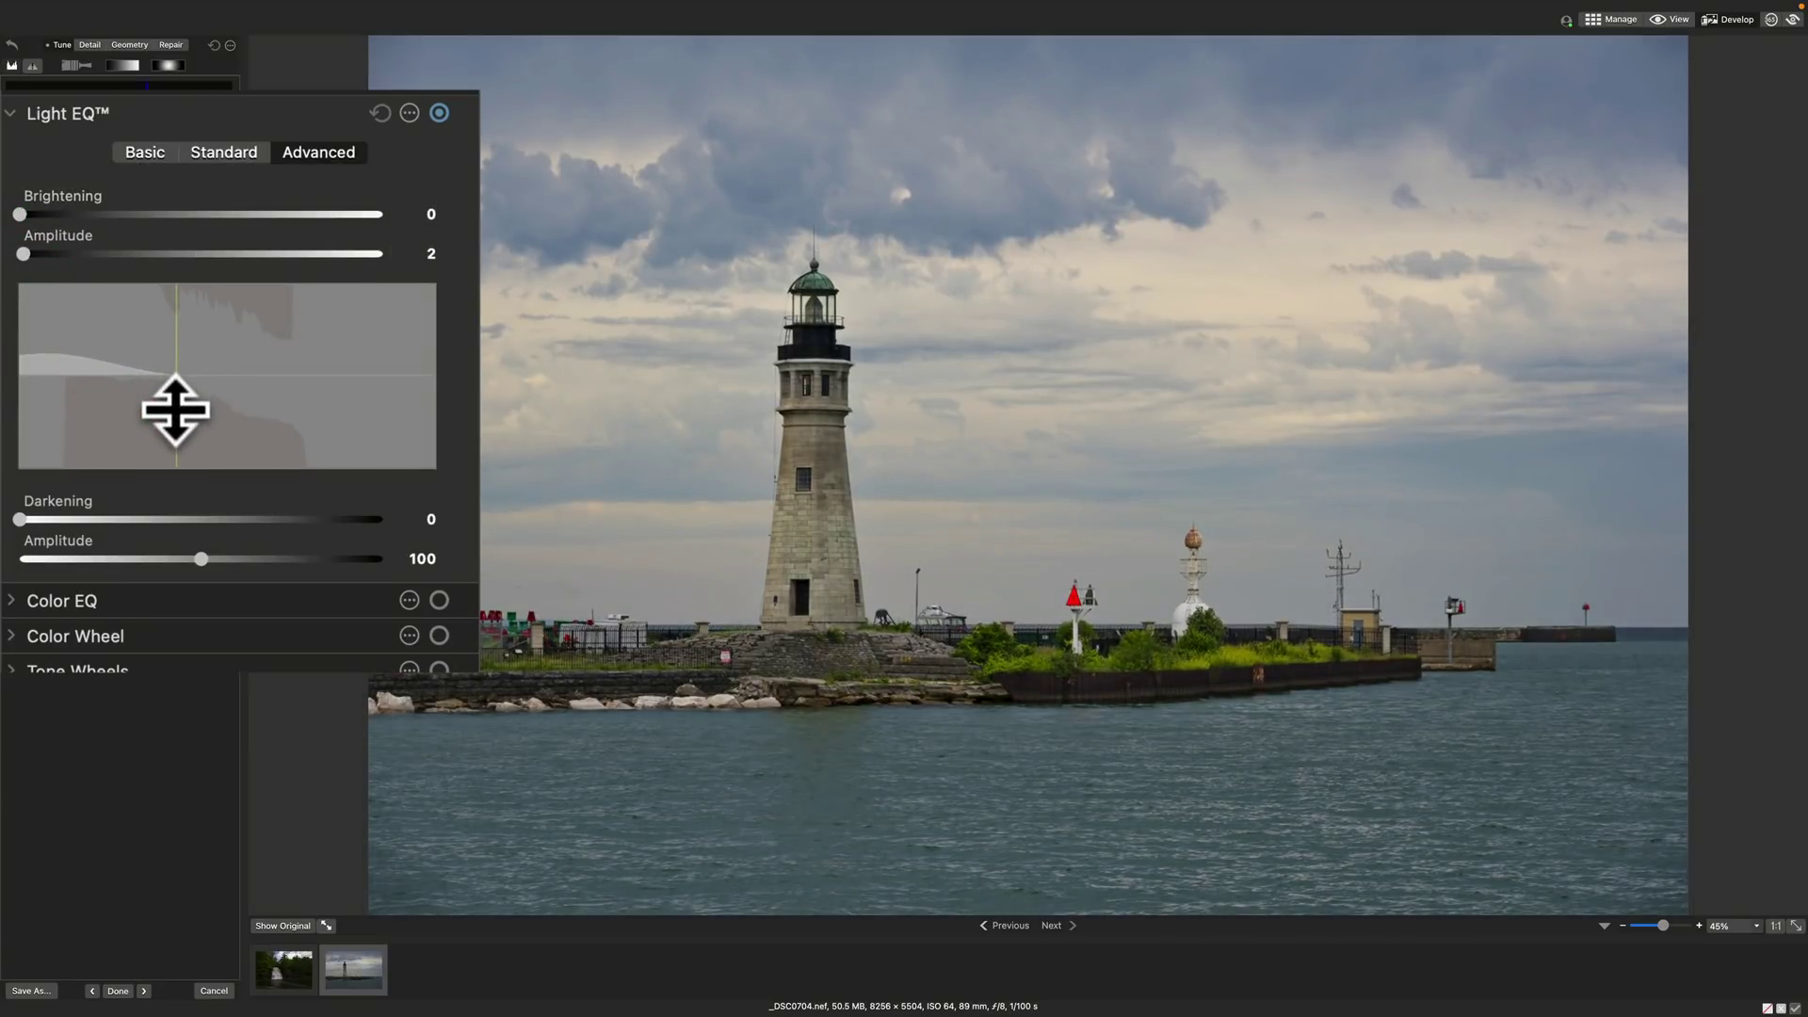
left_click(222, 383)
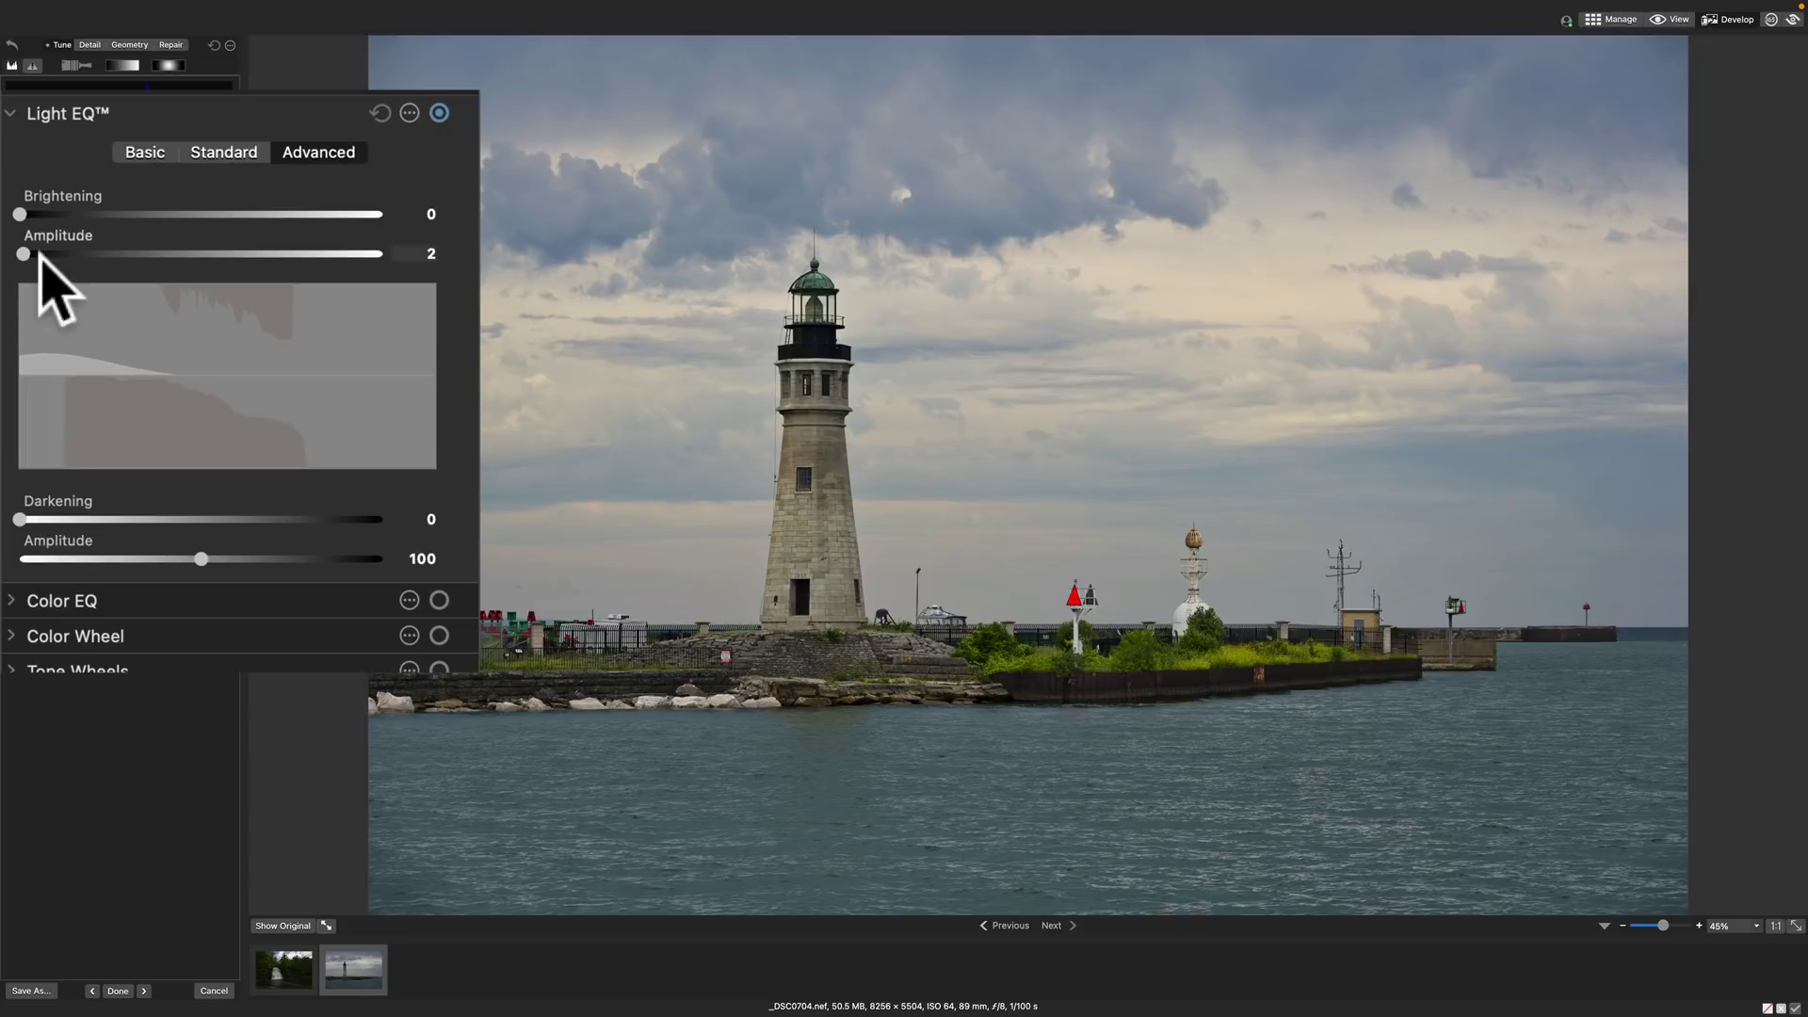
left_click(29, 213)
left_click_drag(30, 213, 8, 235)
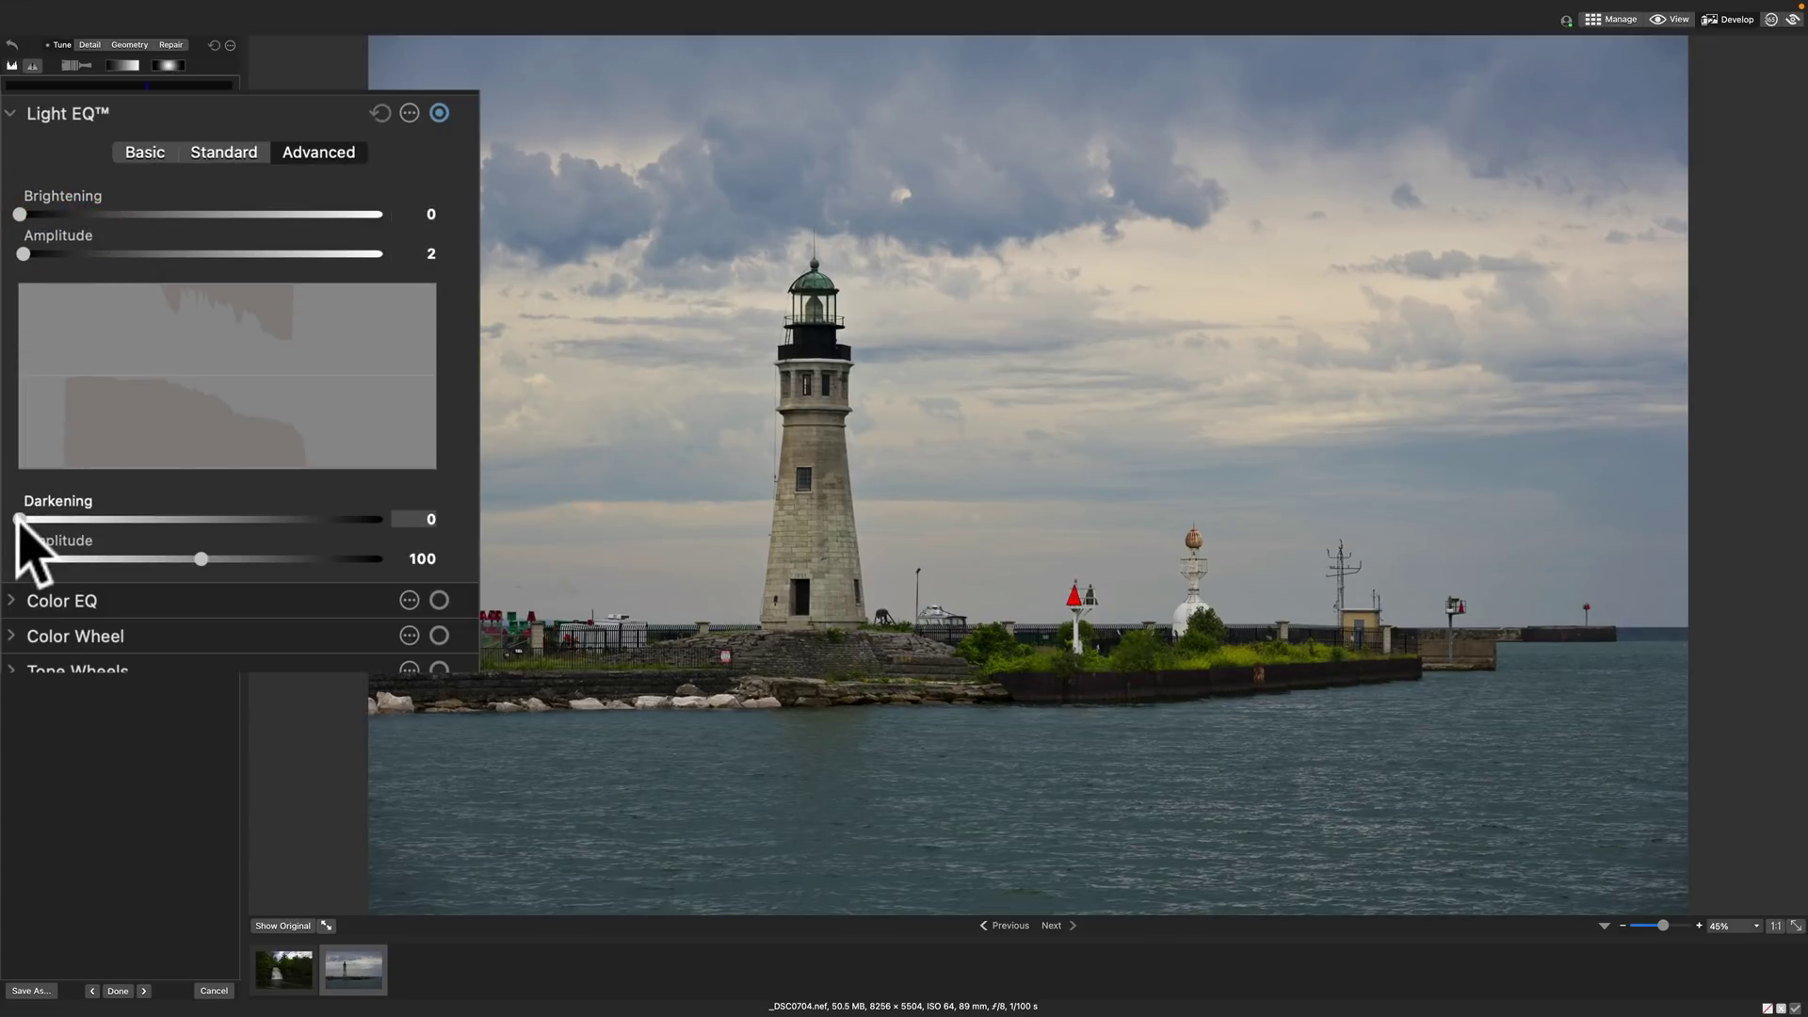
mouse_move(23, 519)
left_mouse_down()
mouse_move(137, 519)
mouse_move(118, 519)
left_mouse_up()
left_click_drag(266, 384, 267, 403)
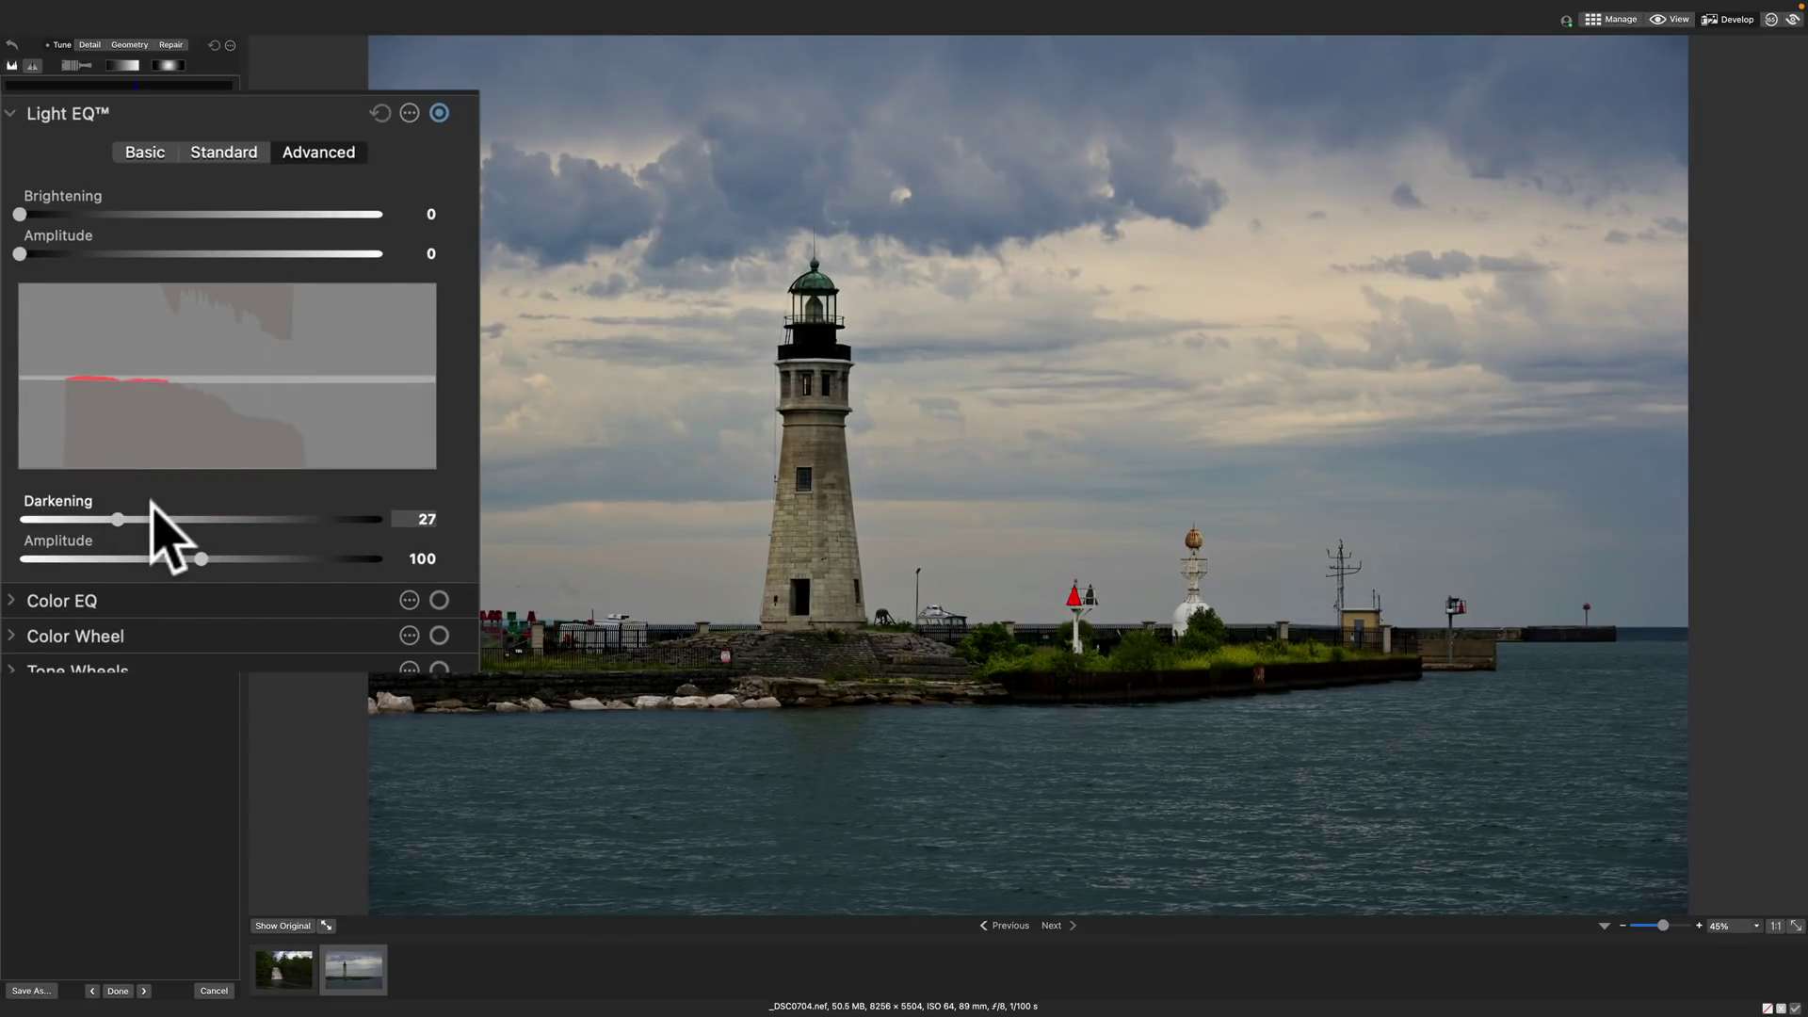
double_click(90, 518)
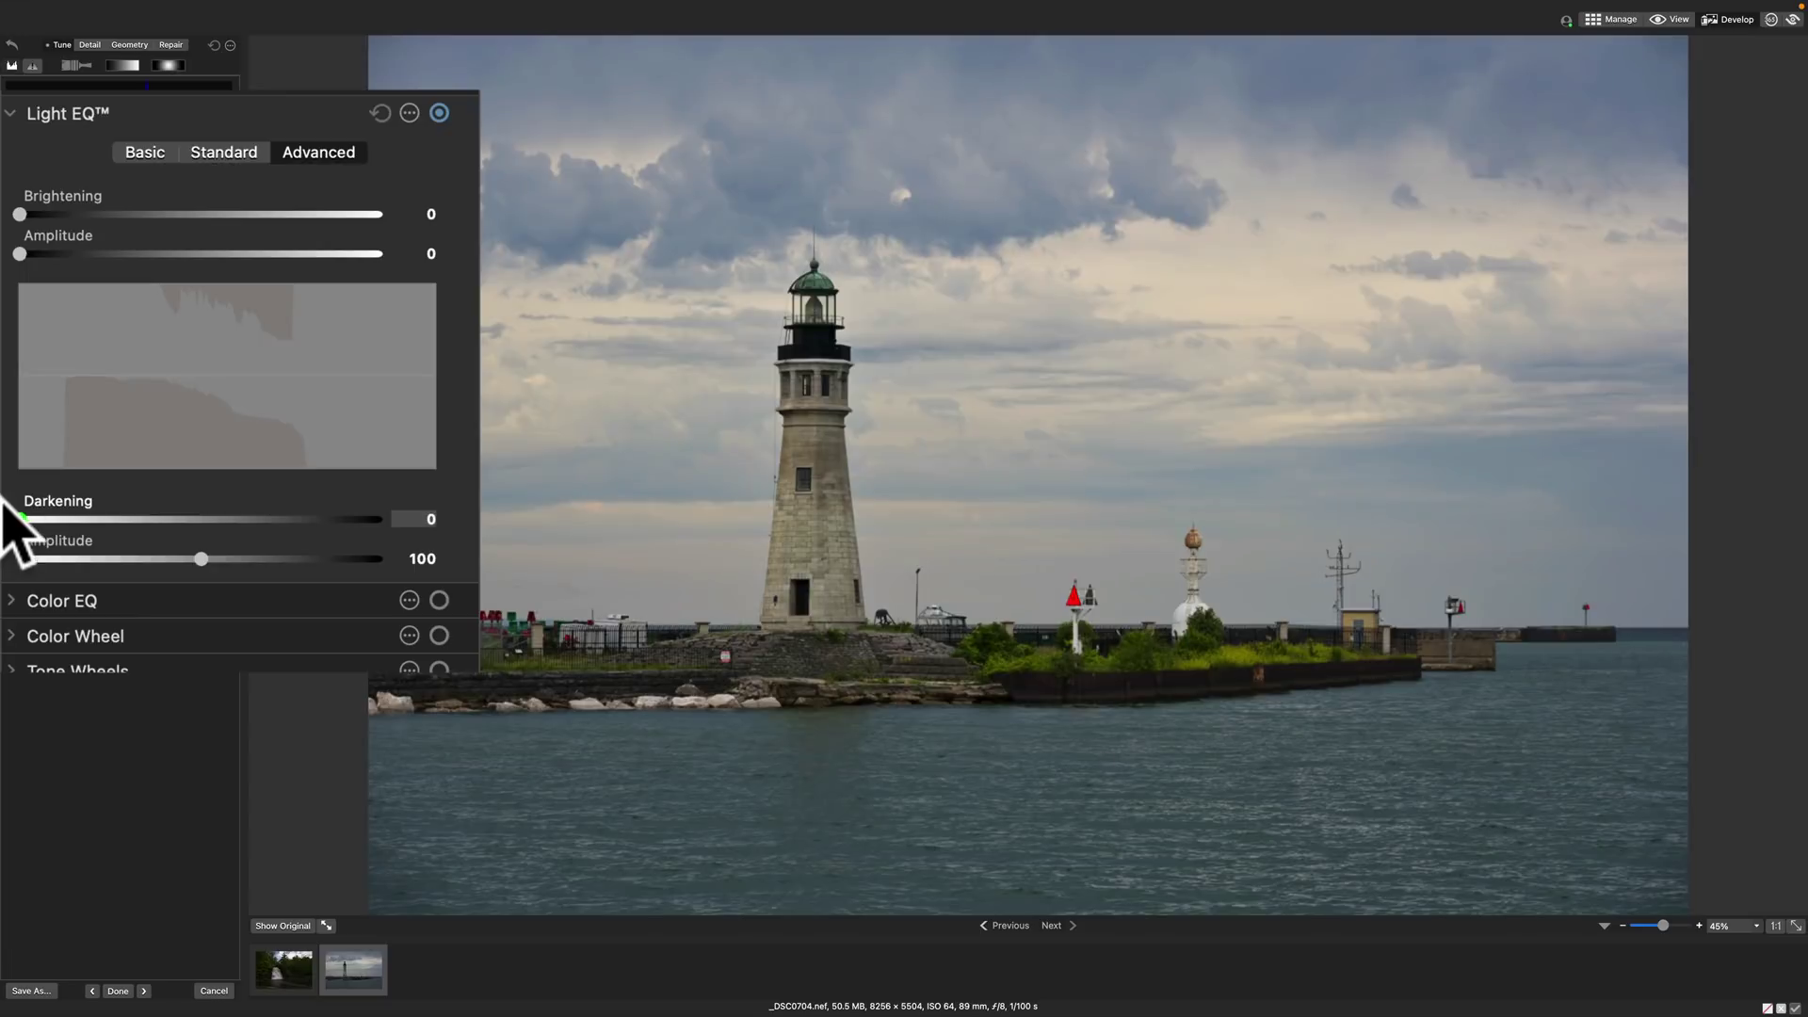
- Back in Standard mode, clear darkest-band darkening and raise the fifth Brightening band
left_click(223, 149)
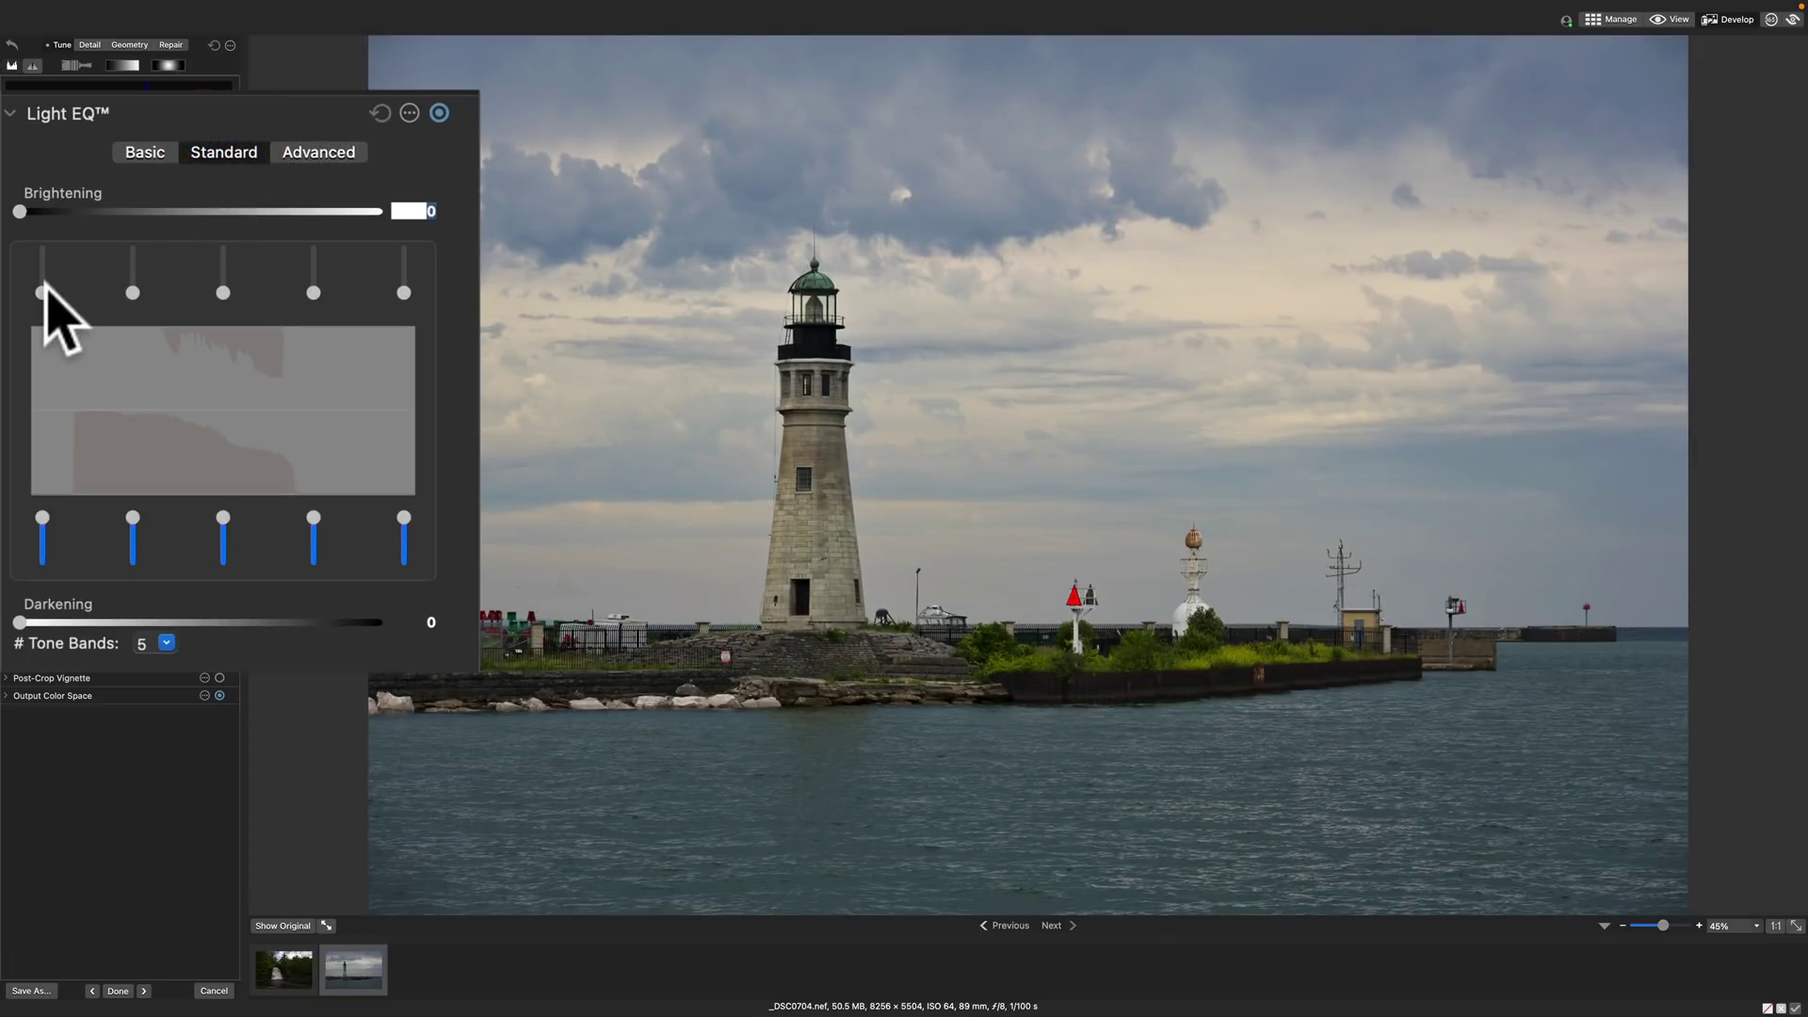
left_click(42, 518)
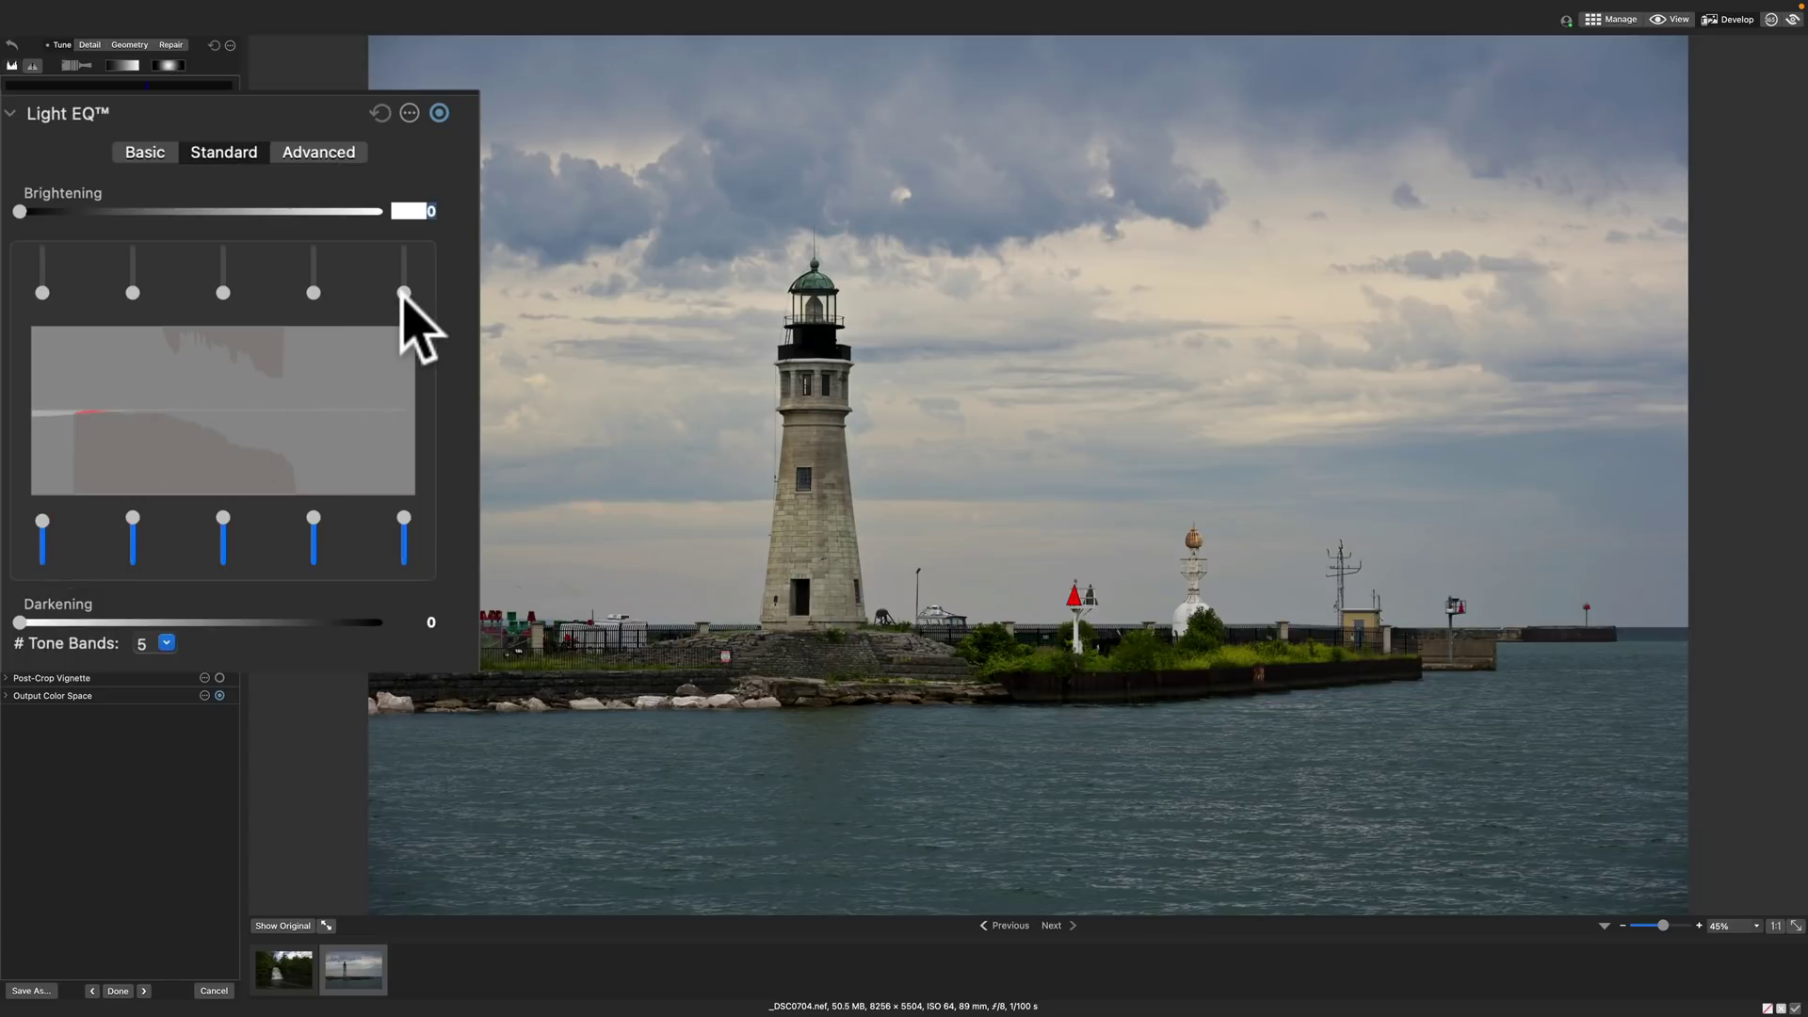
left_click_drag(403, 292, 296, 290)
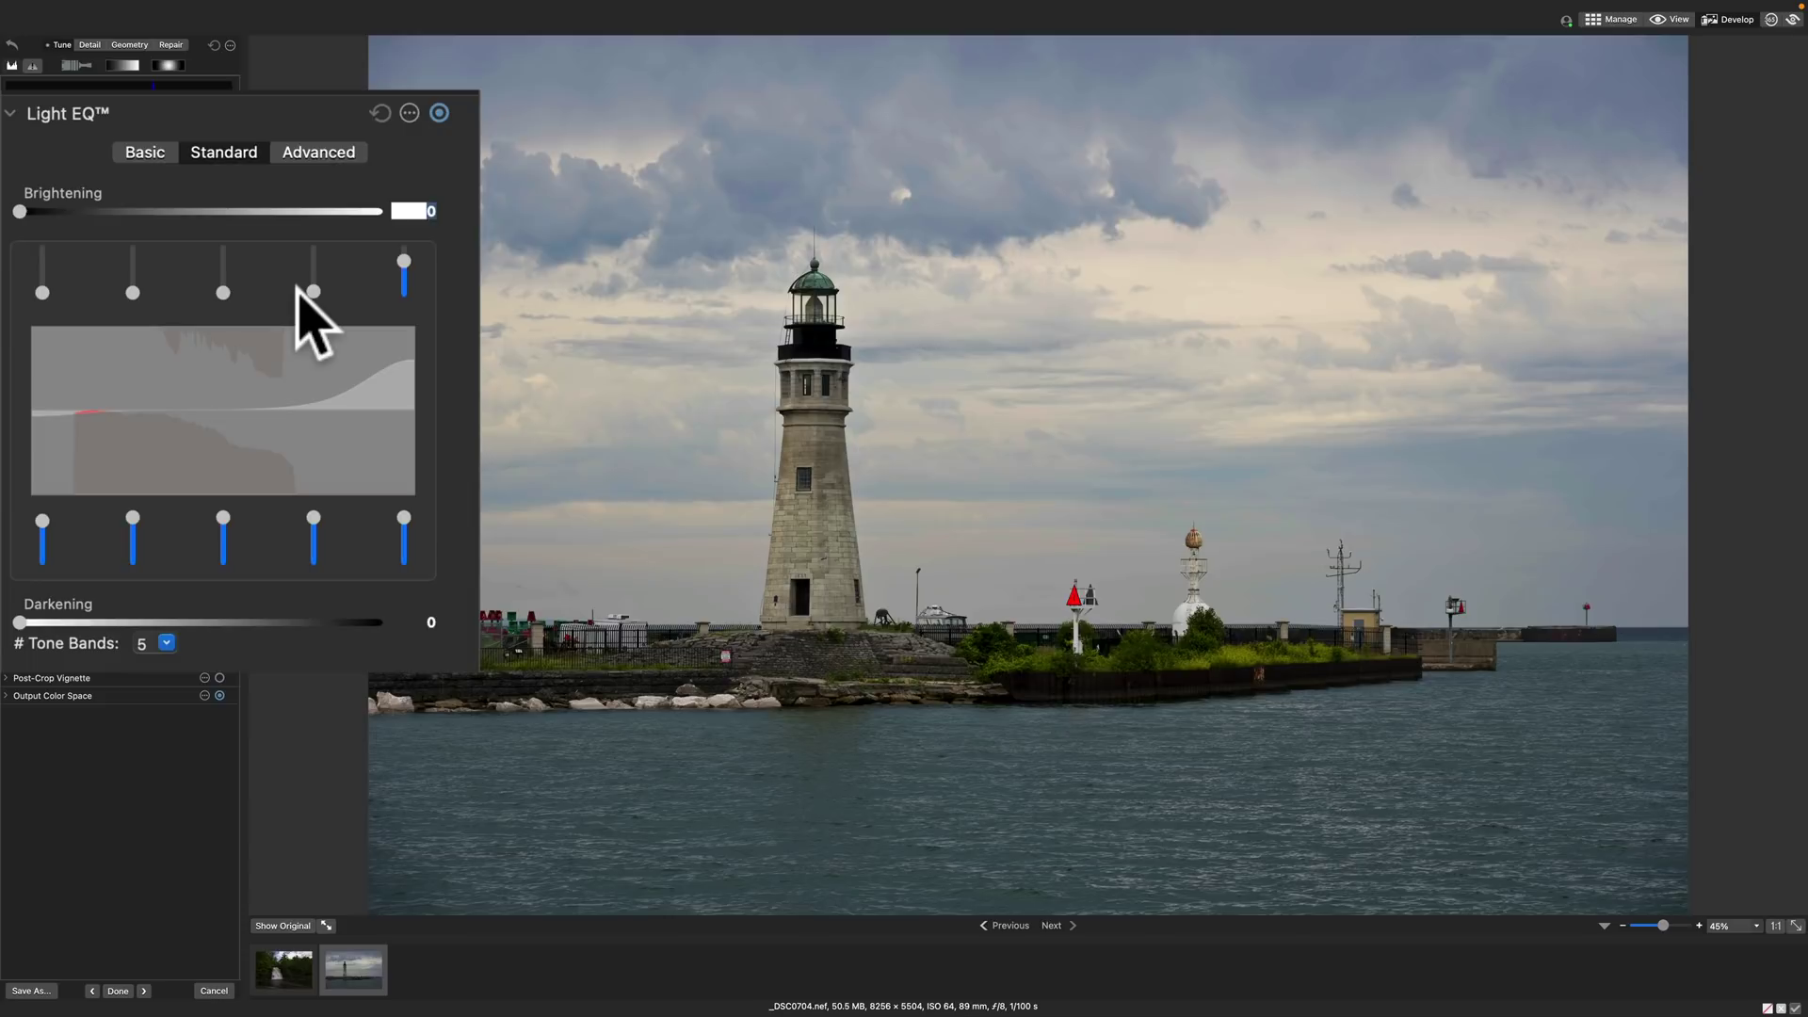
left_click(13, 114)
- Collapse Light EQ, expand Color EQ and view its per-colour Contrast and Saturation controls
left_click(9, 248)
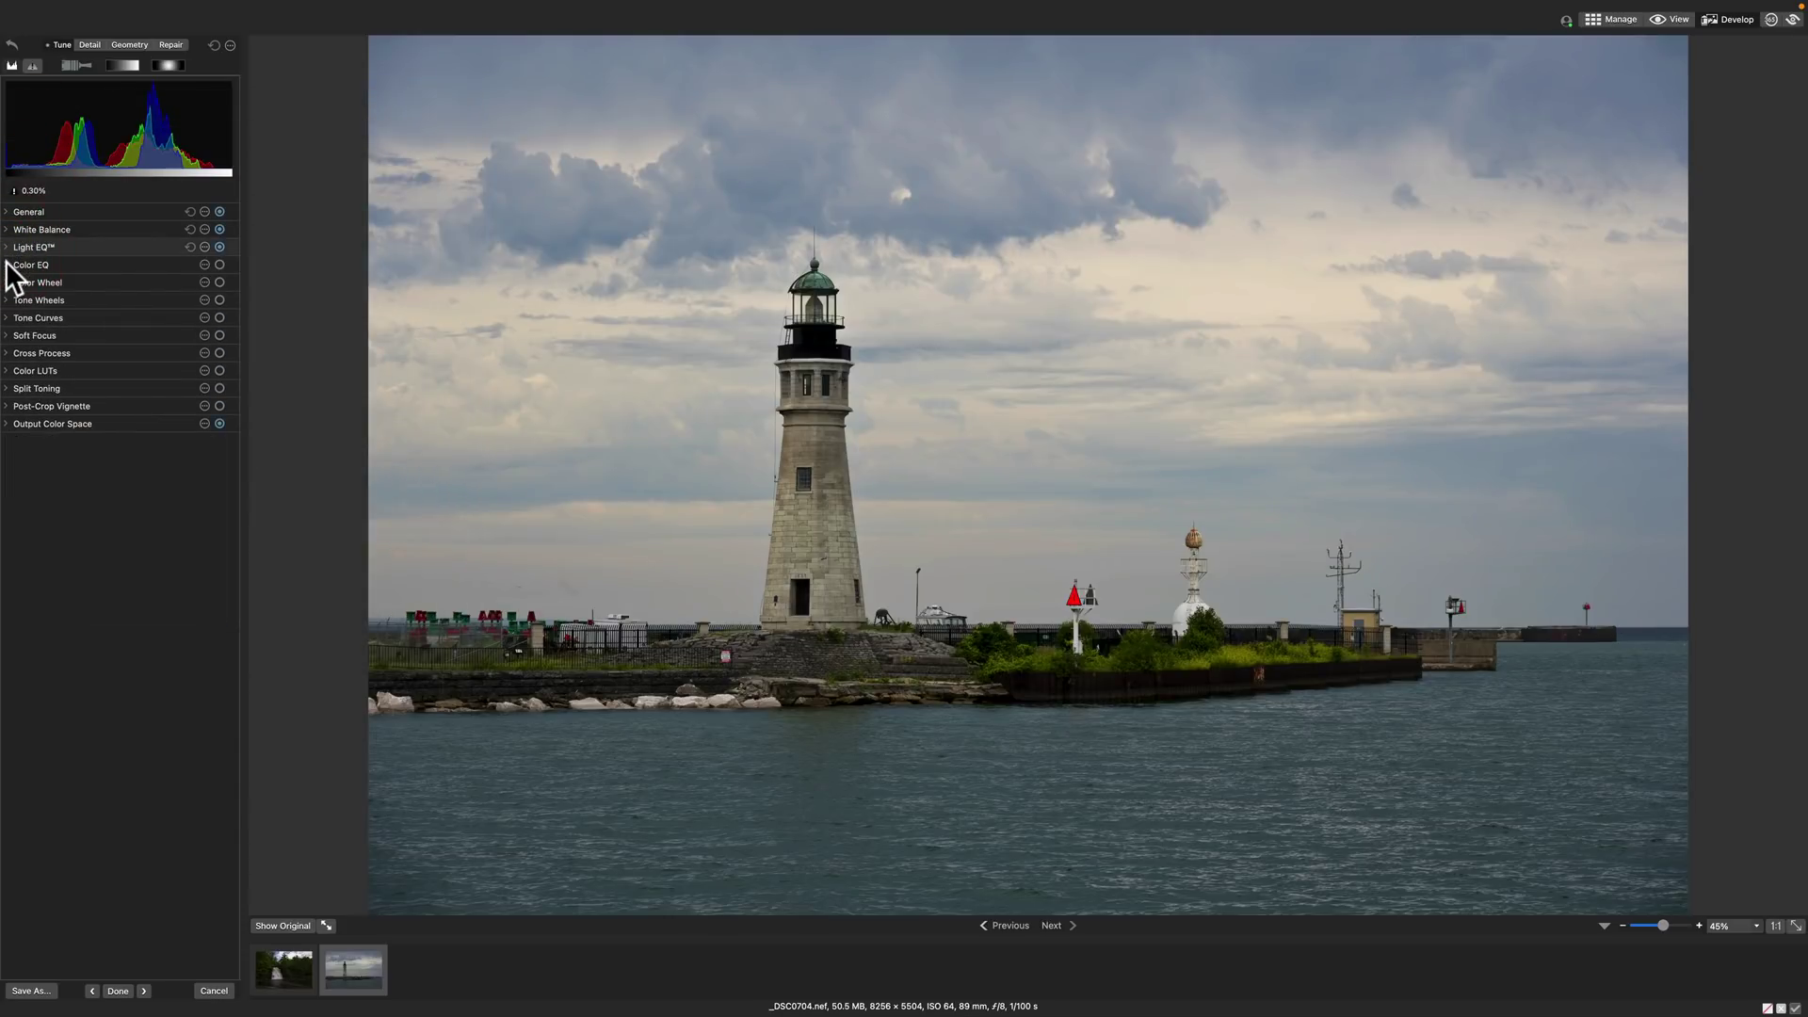
left_click(7, 265)
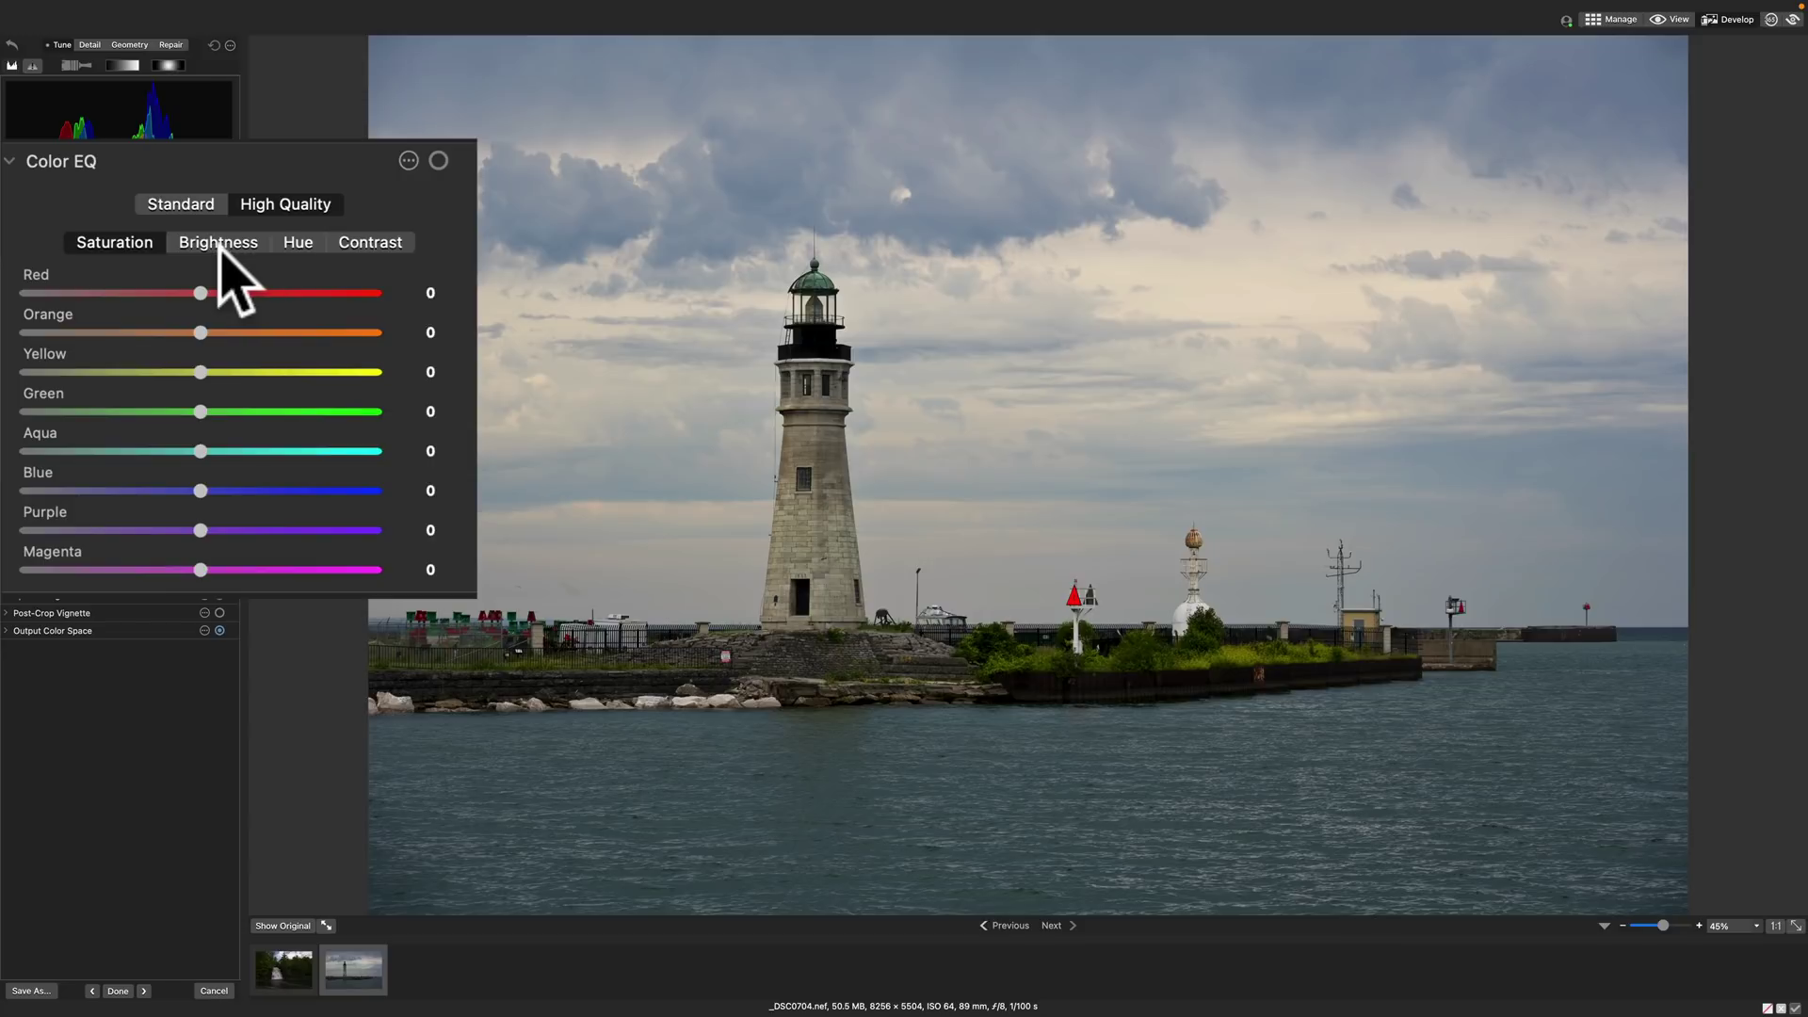
left_click(370, 242)
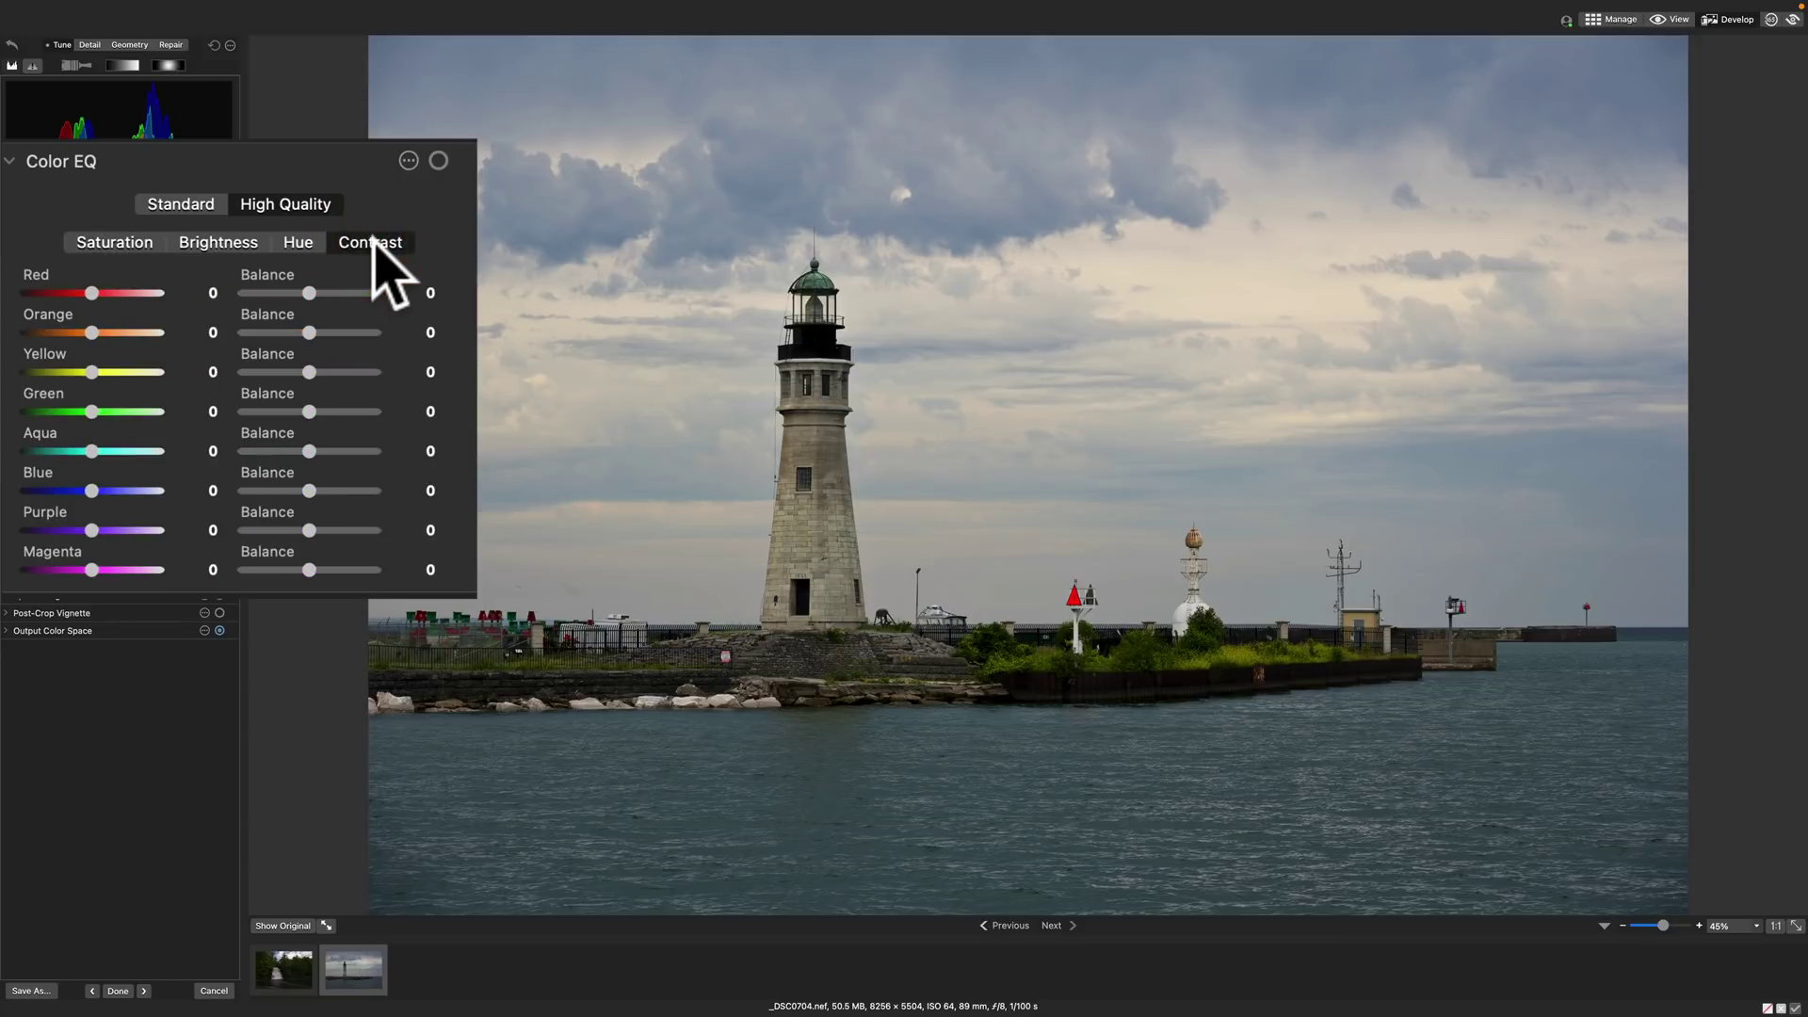
left_click(106, 239)
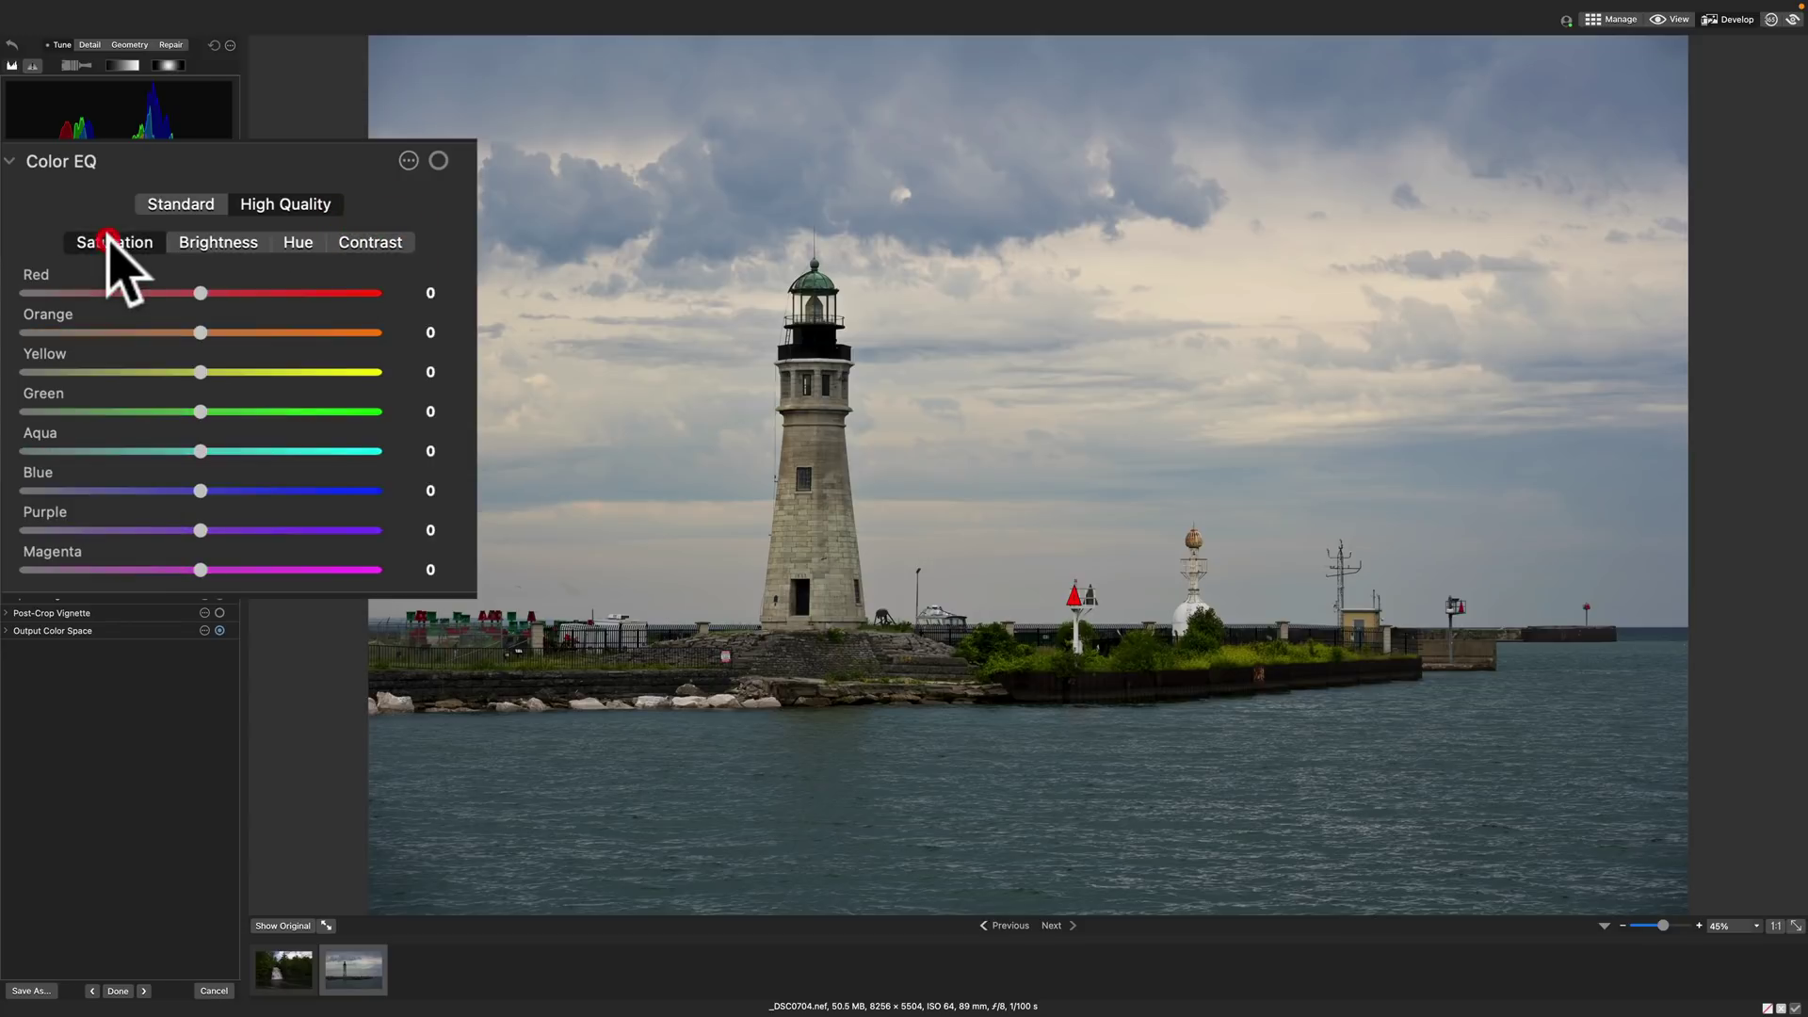
- Toggle Color EQ between Standard and High Quality, leaving it in High Quality and collapsed
left_click(160, 198)
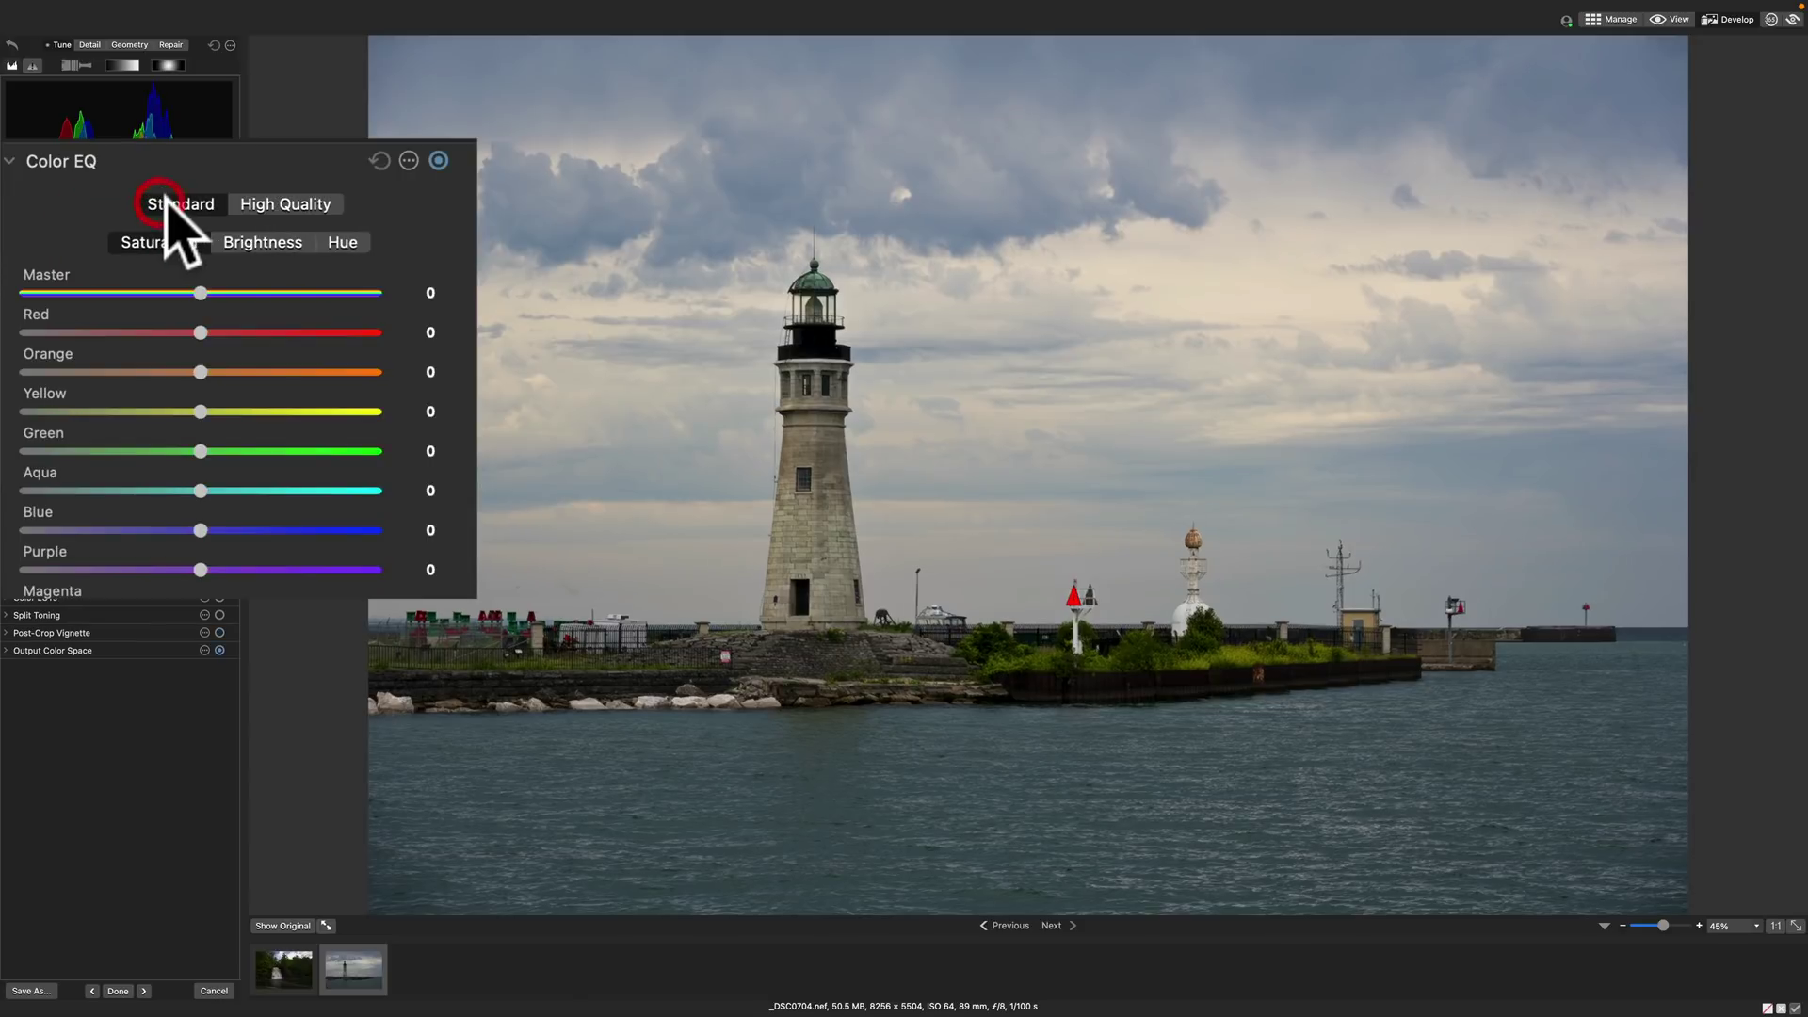
left_click(250, 207)
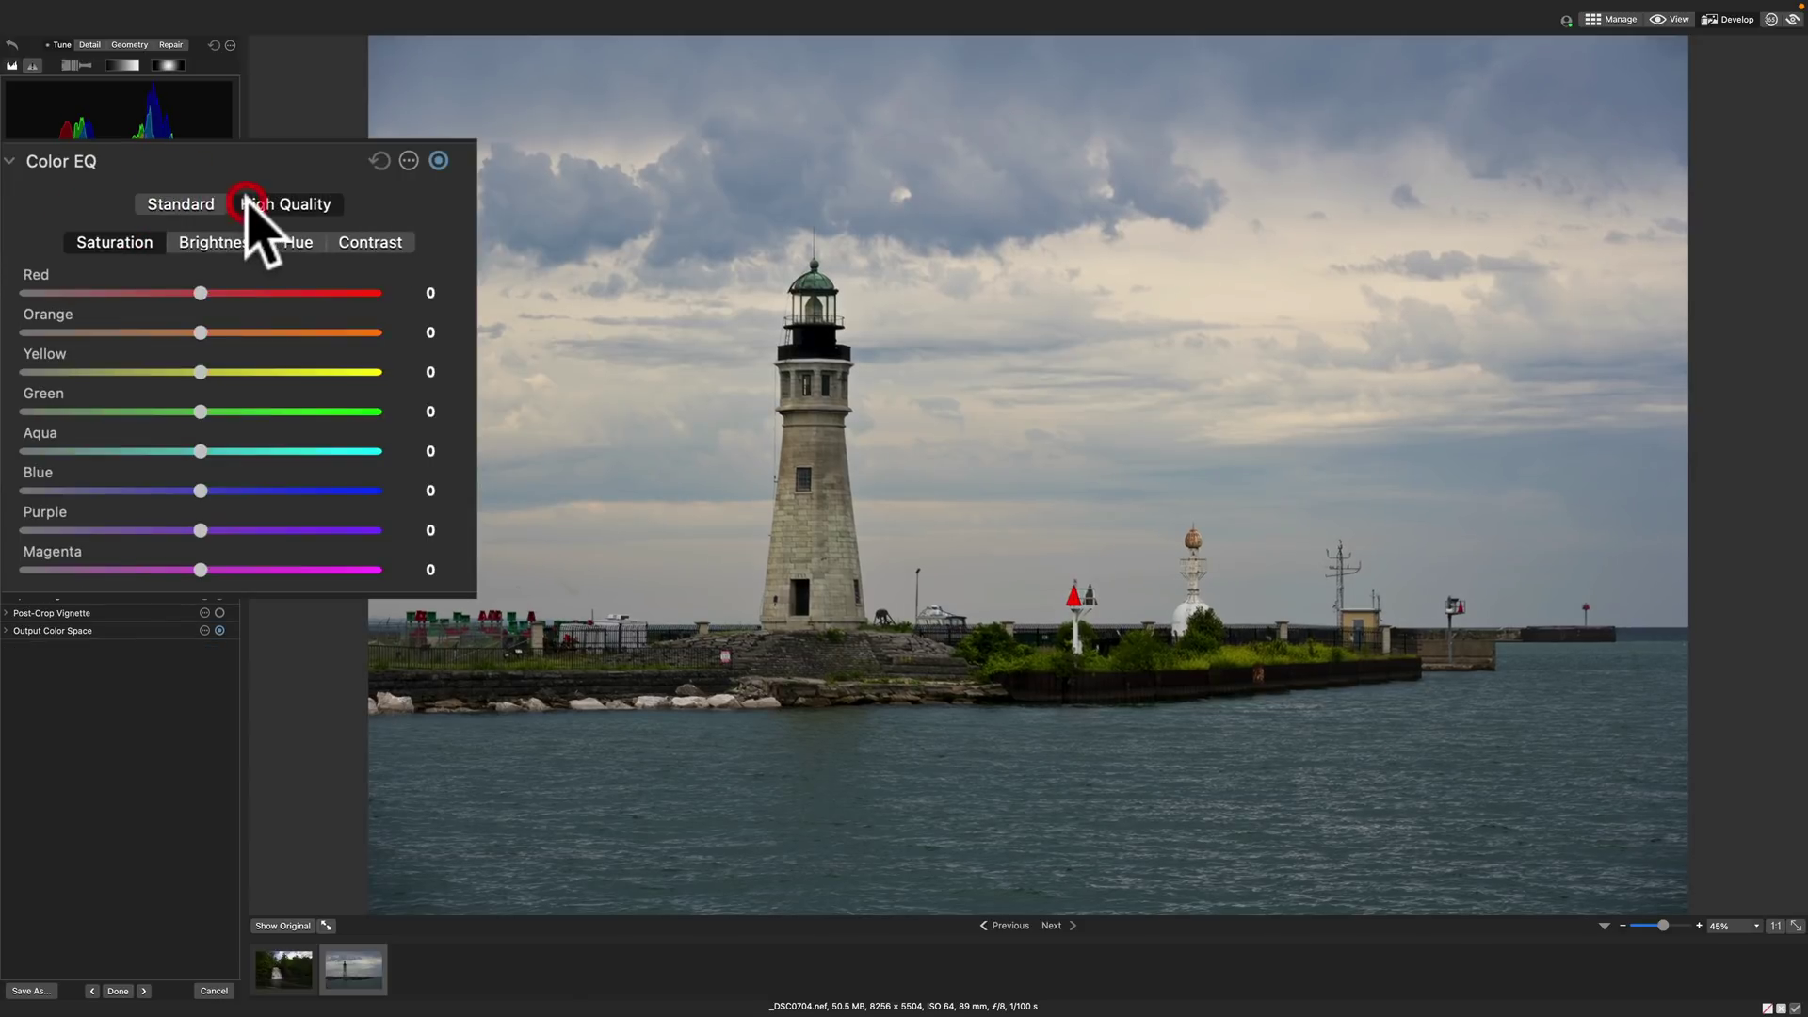
left_click(159, 196)
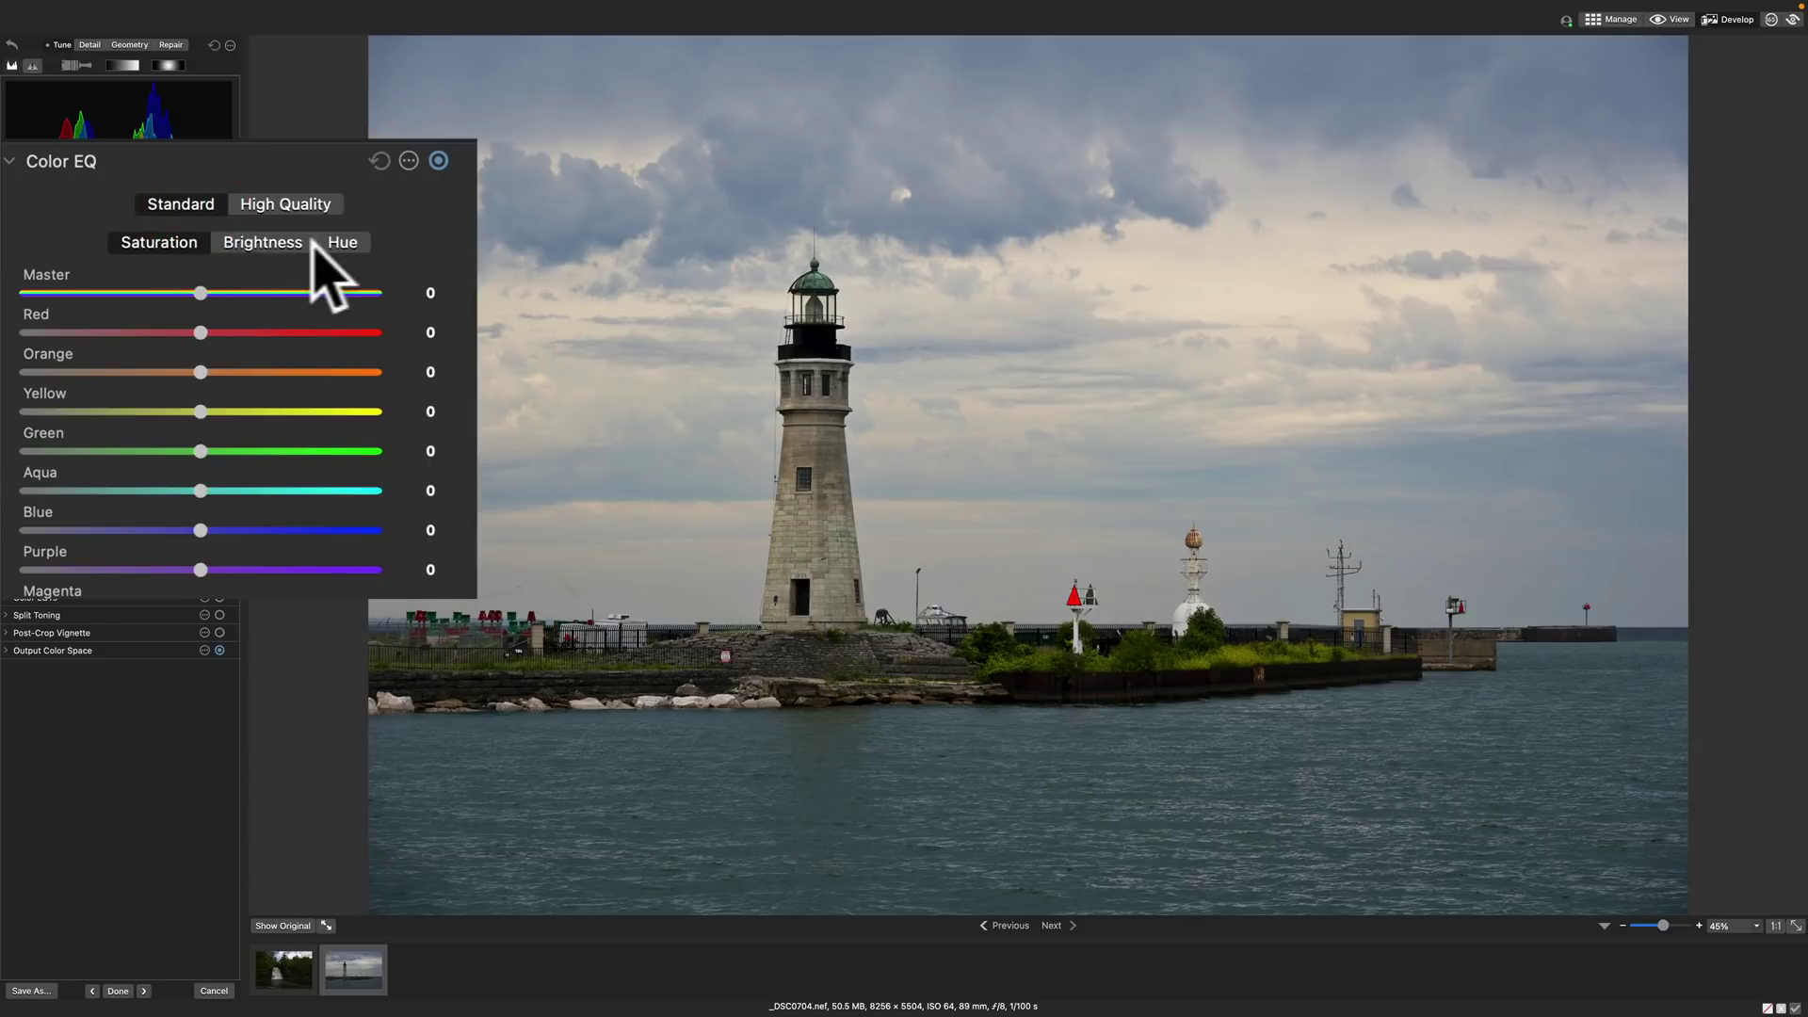
left_click(273, 207)
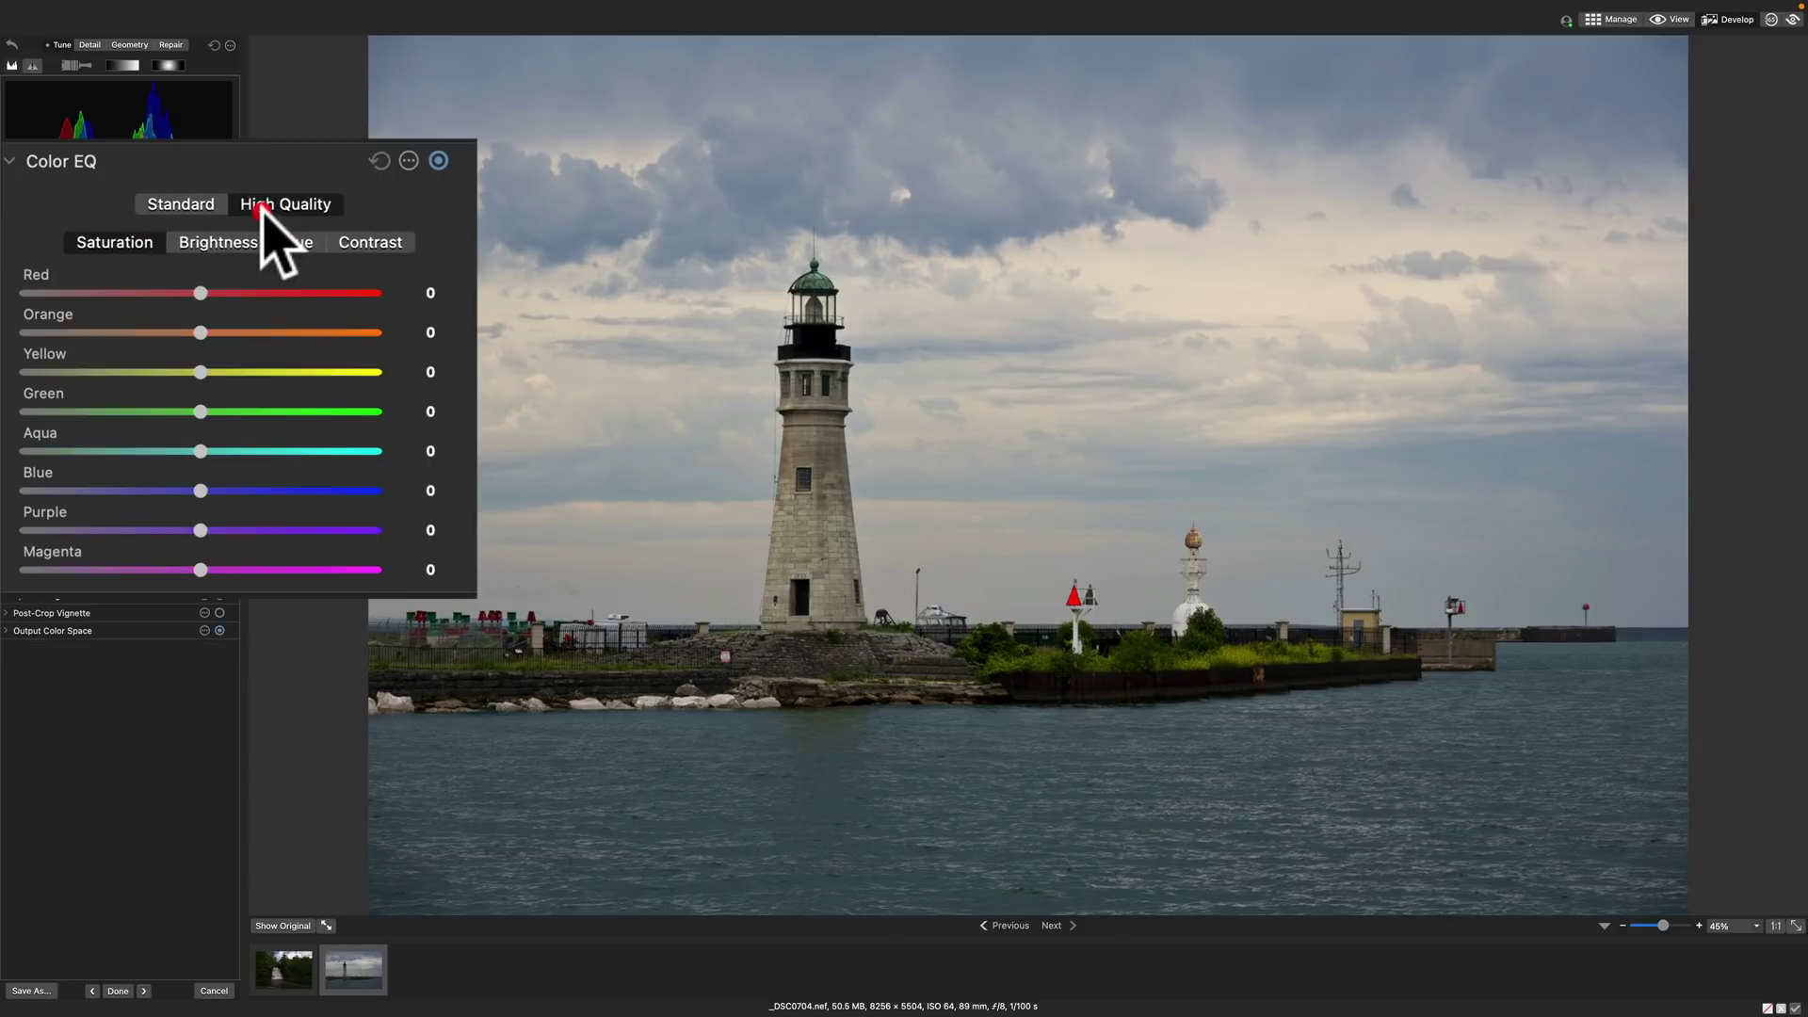
left_click(170, 201)
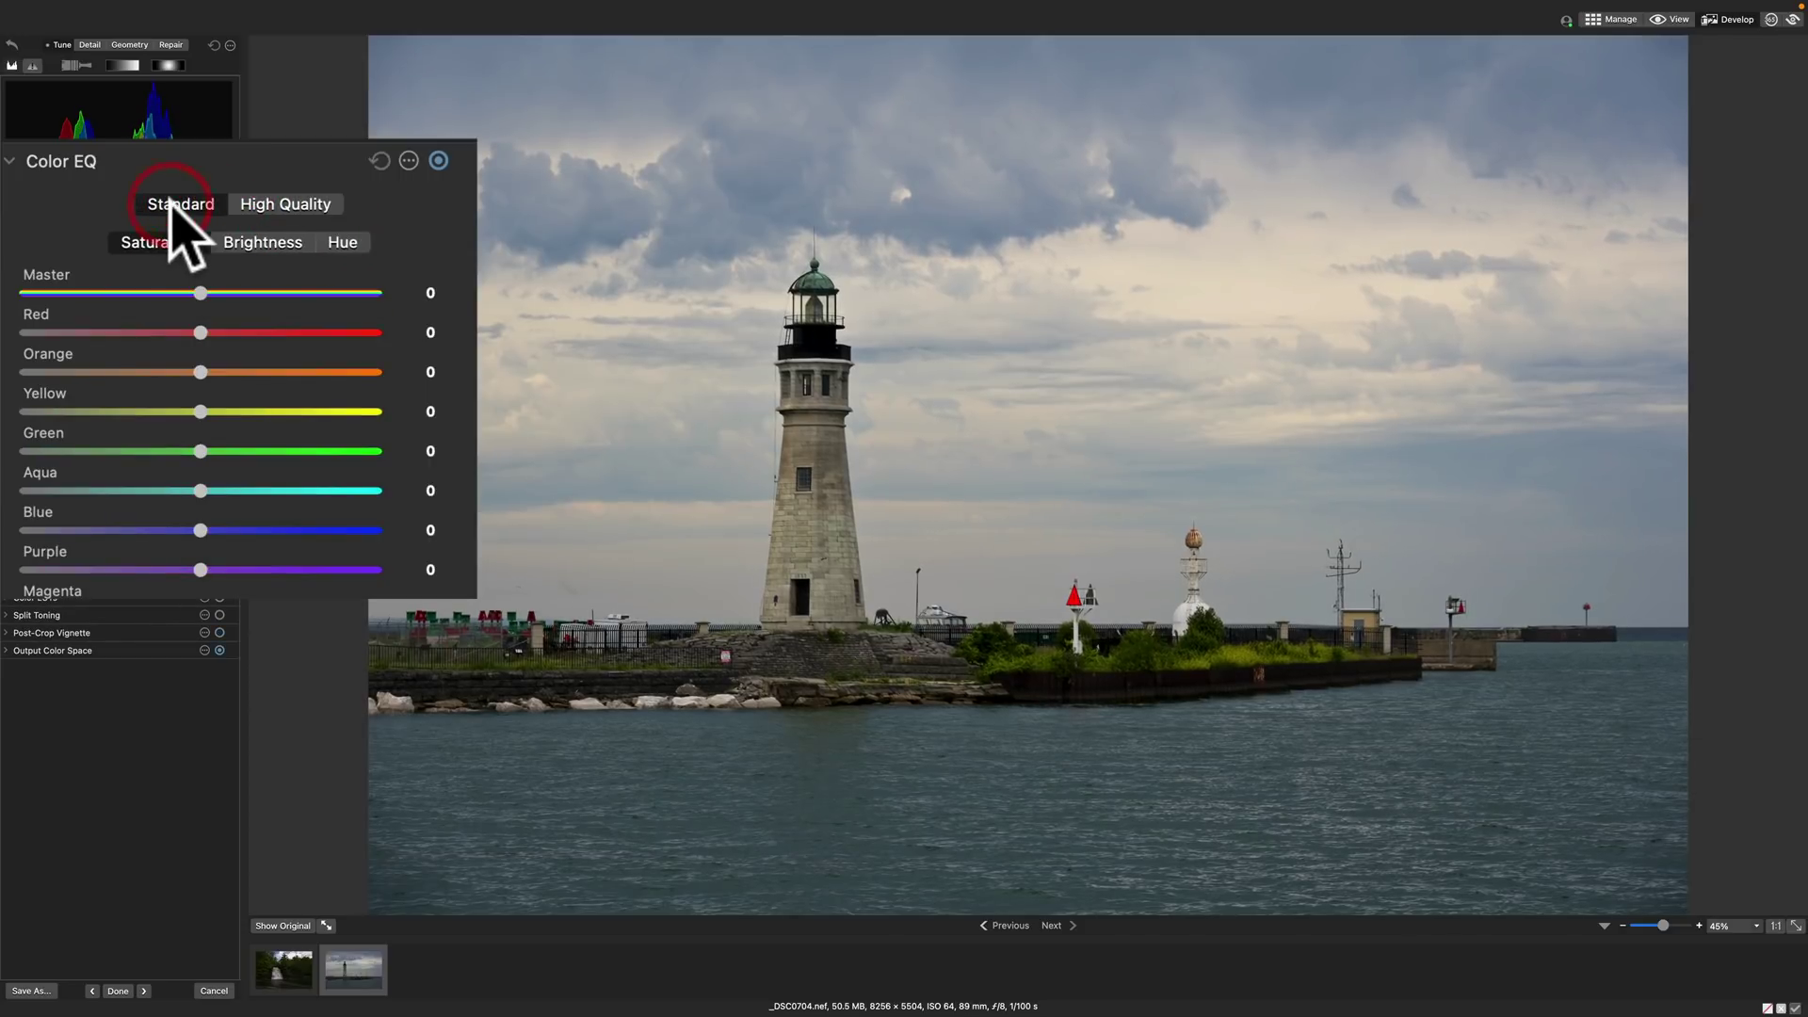
left_click(20, 156)
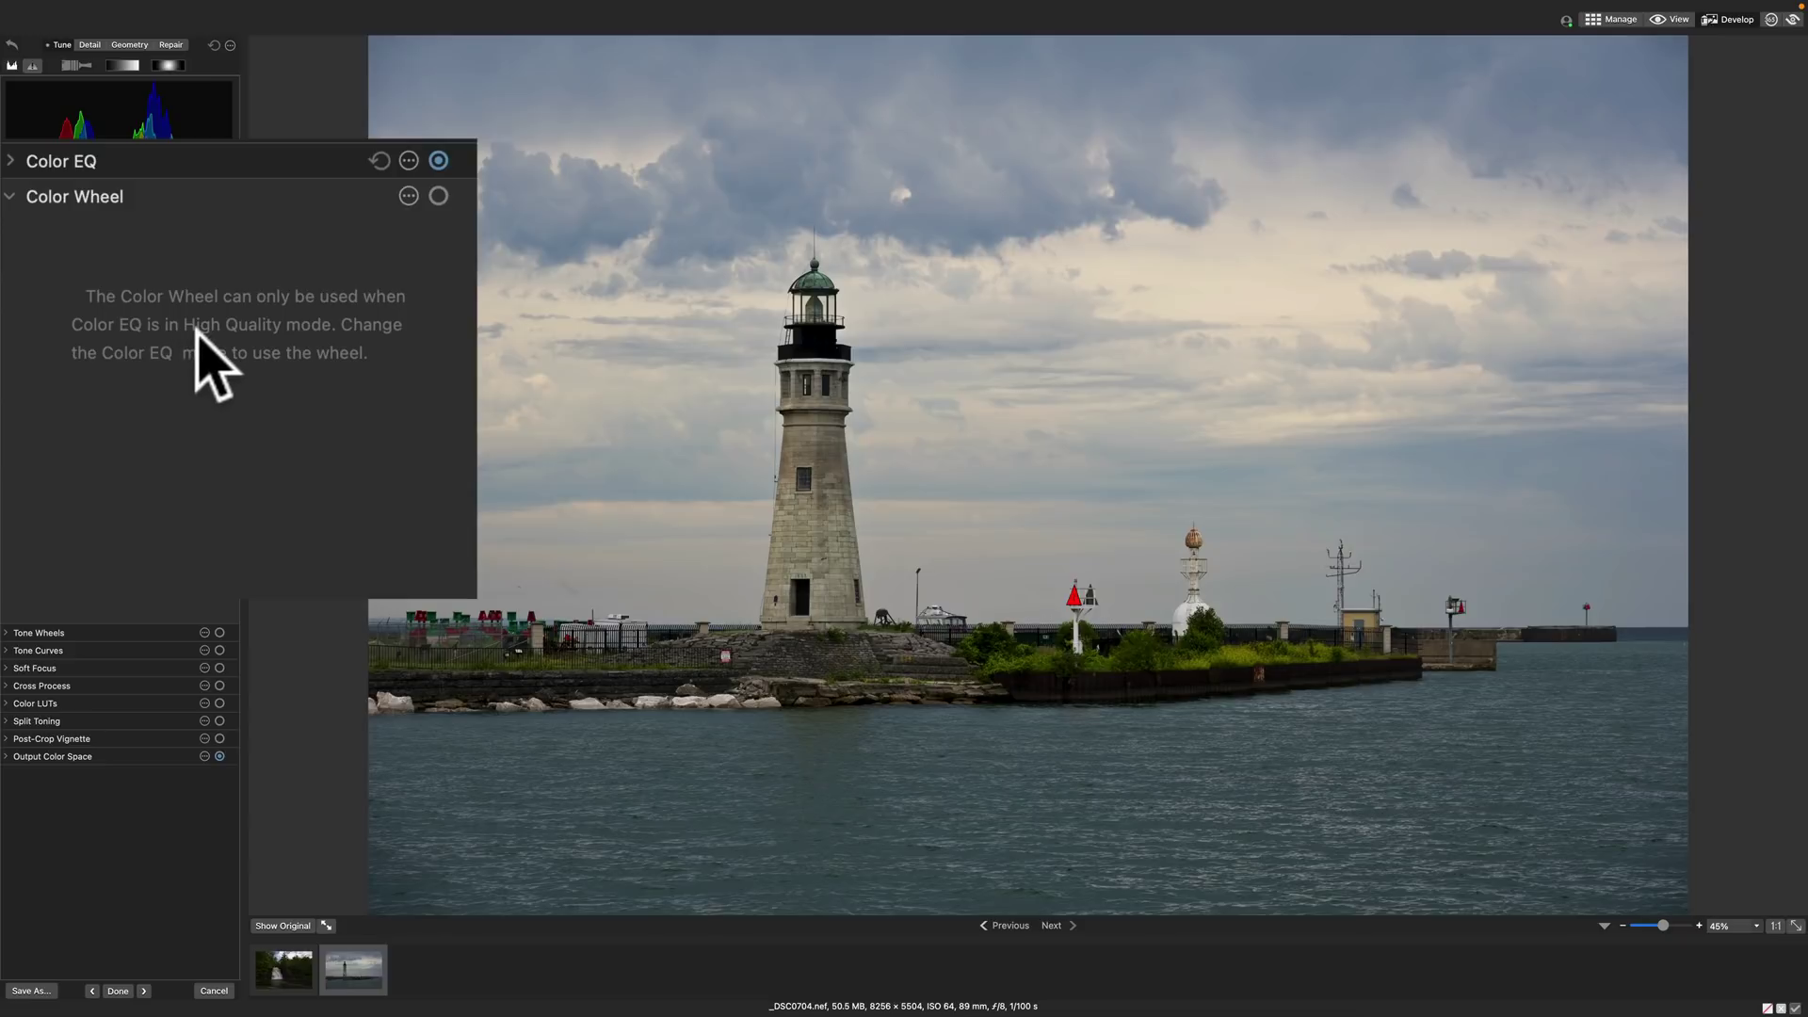
left_click(45, 162)
left_click(254, 201)
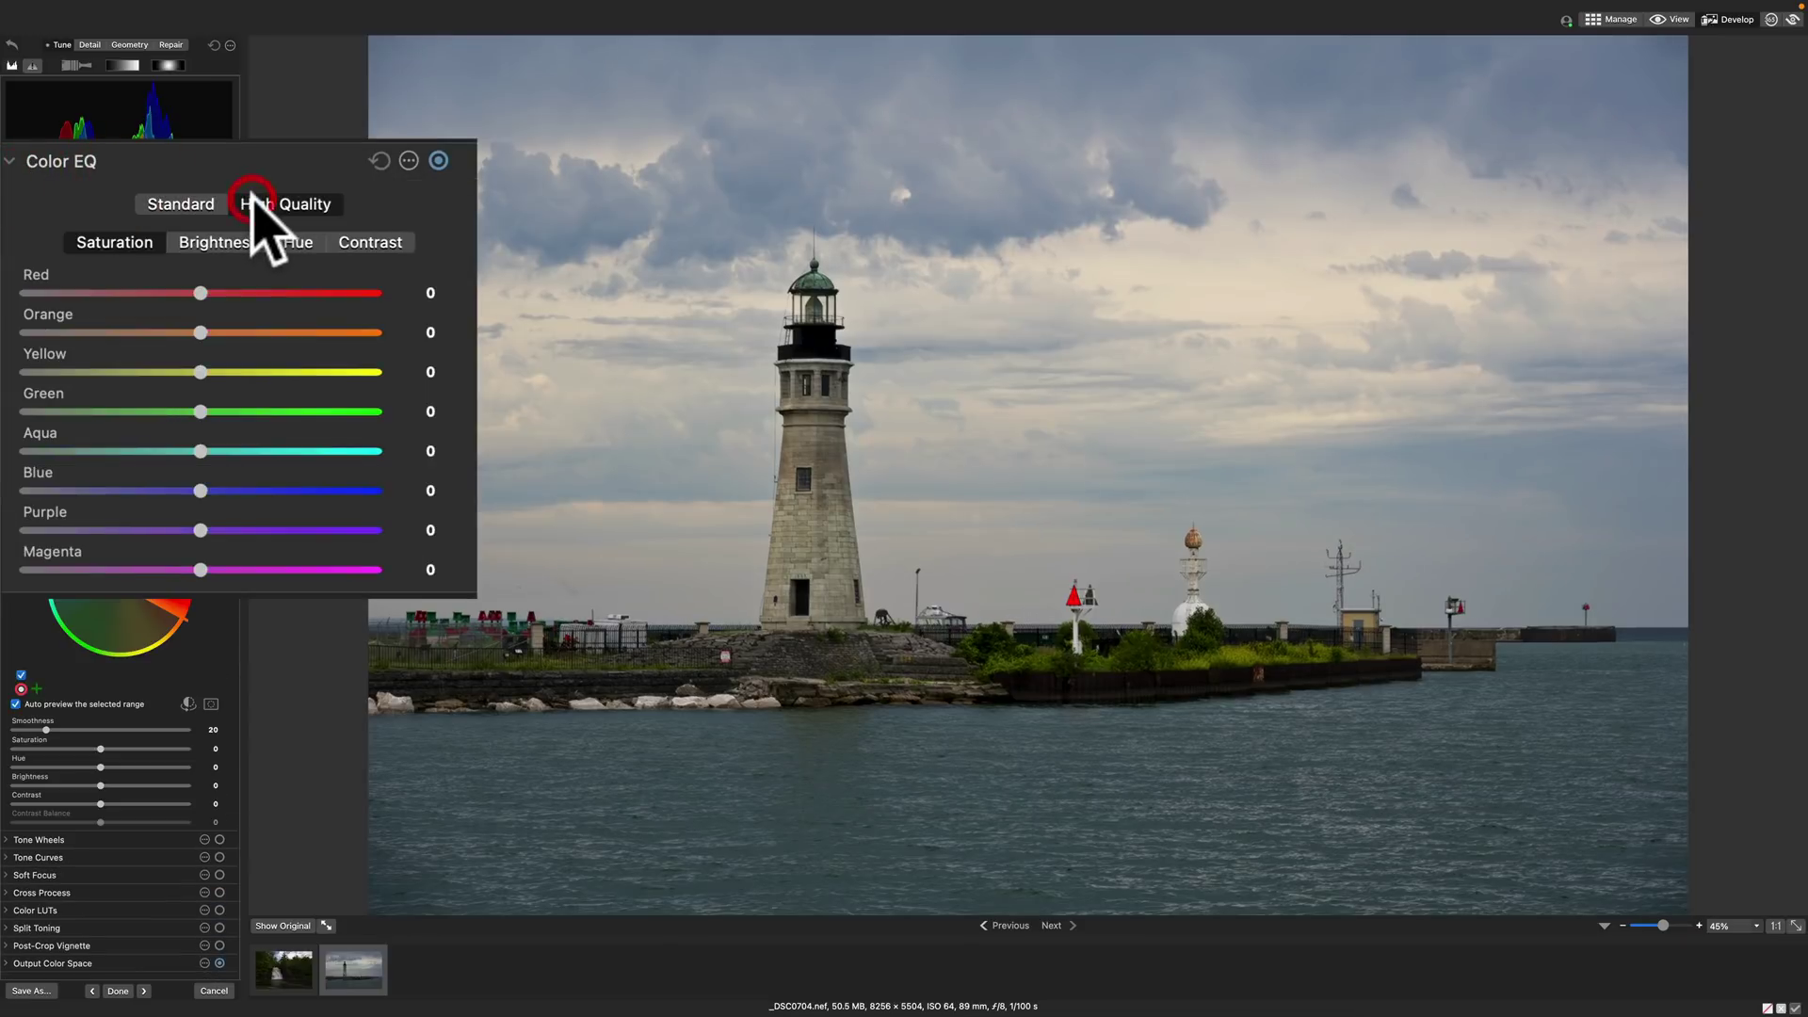
left_click(11, 161)
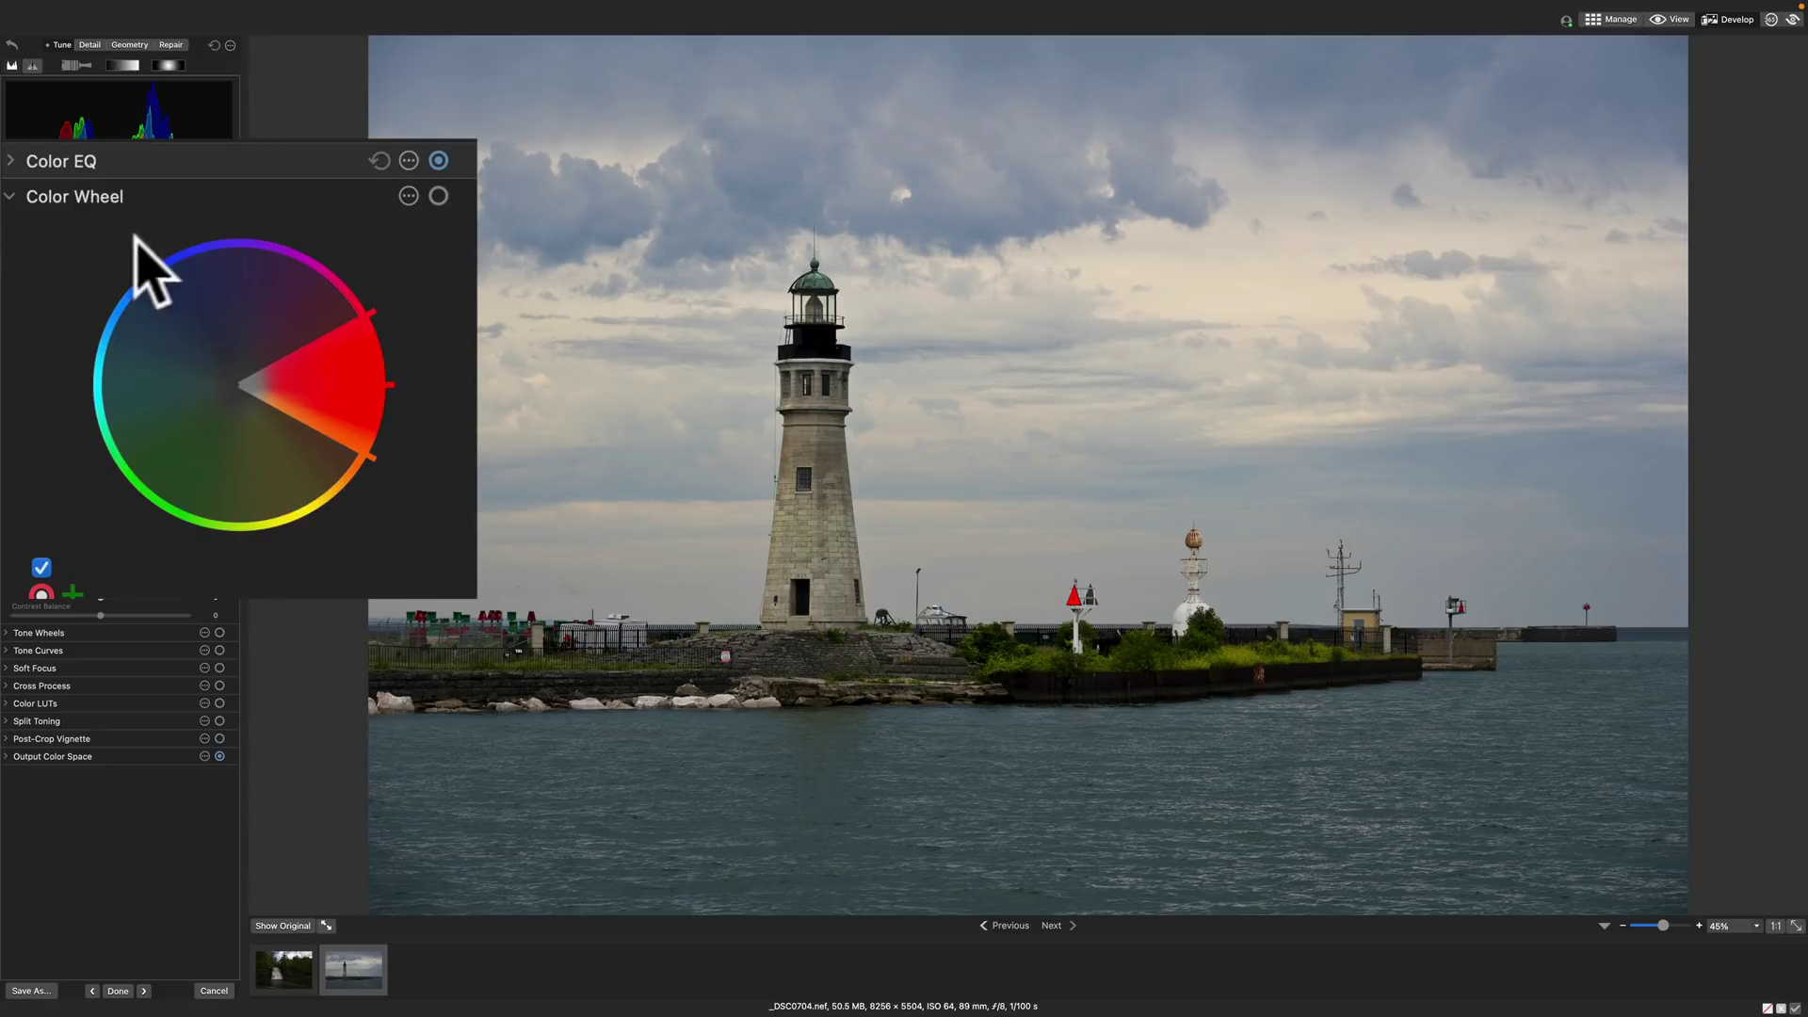
- Add a point to the RGB tone curve and bend it into a gentle S deepening the shadows
left_click(15, 196)
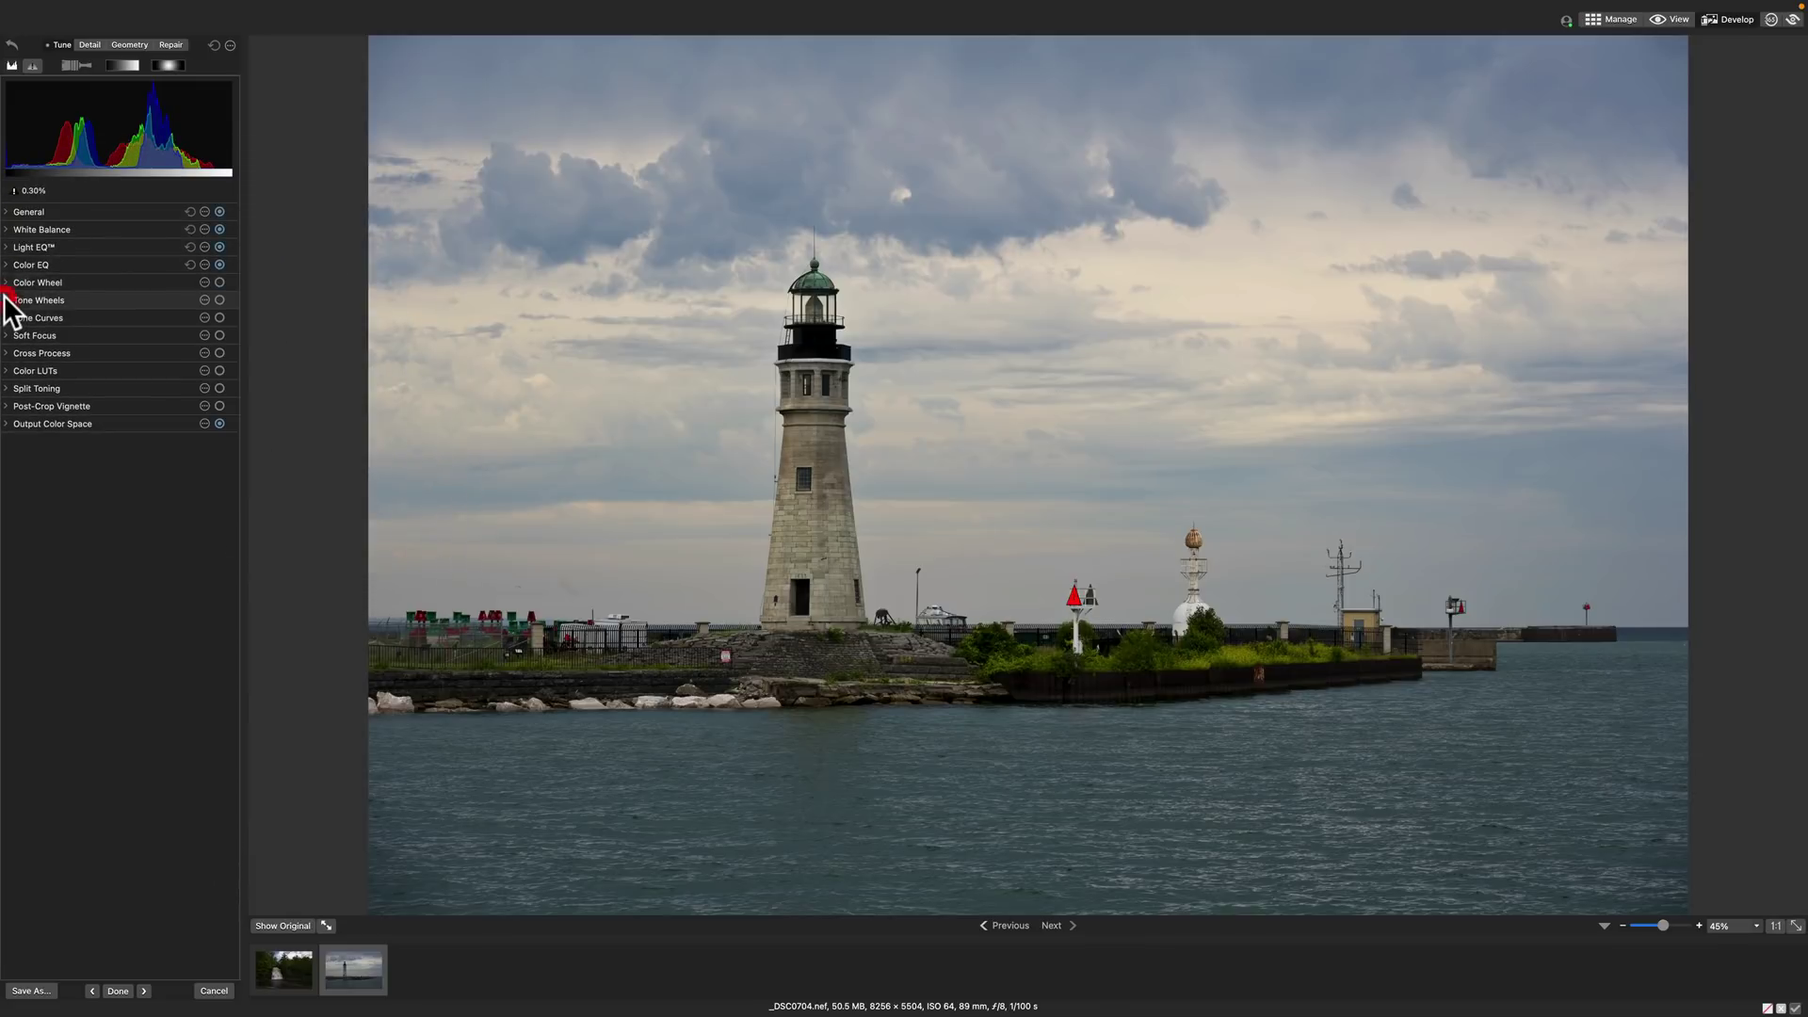
left_click(4, 299)
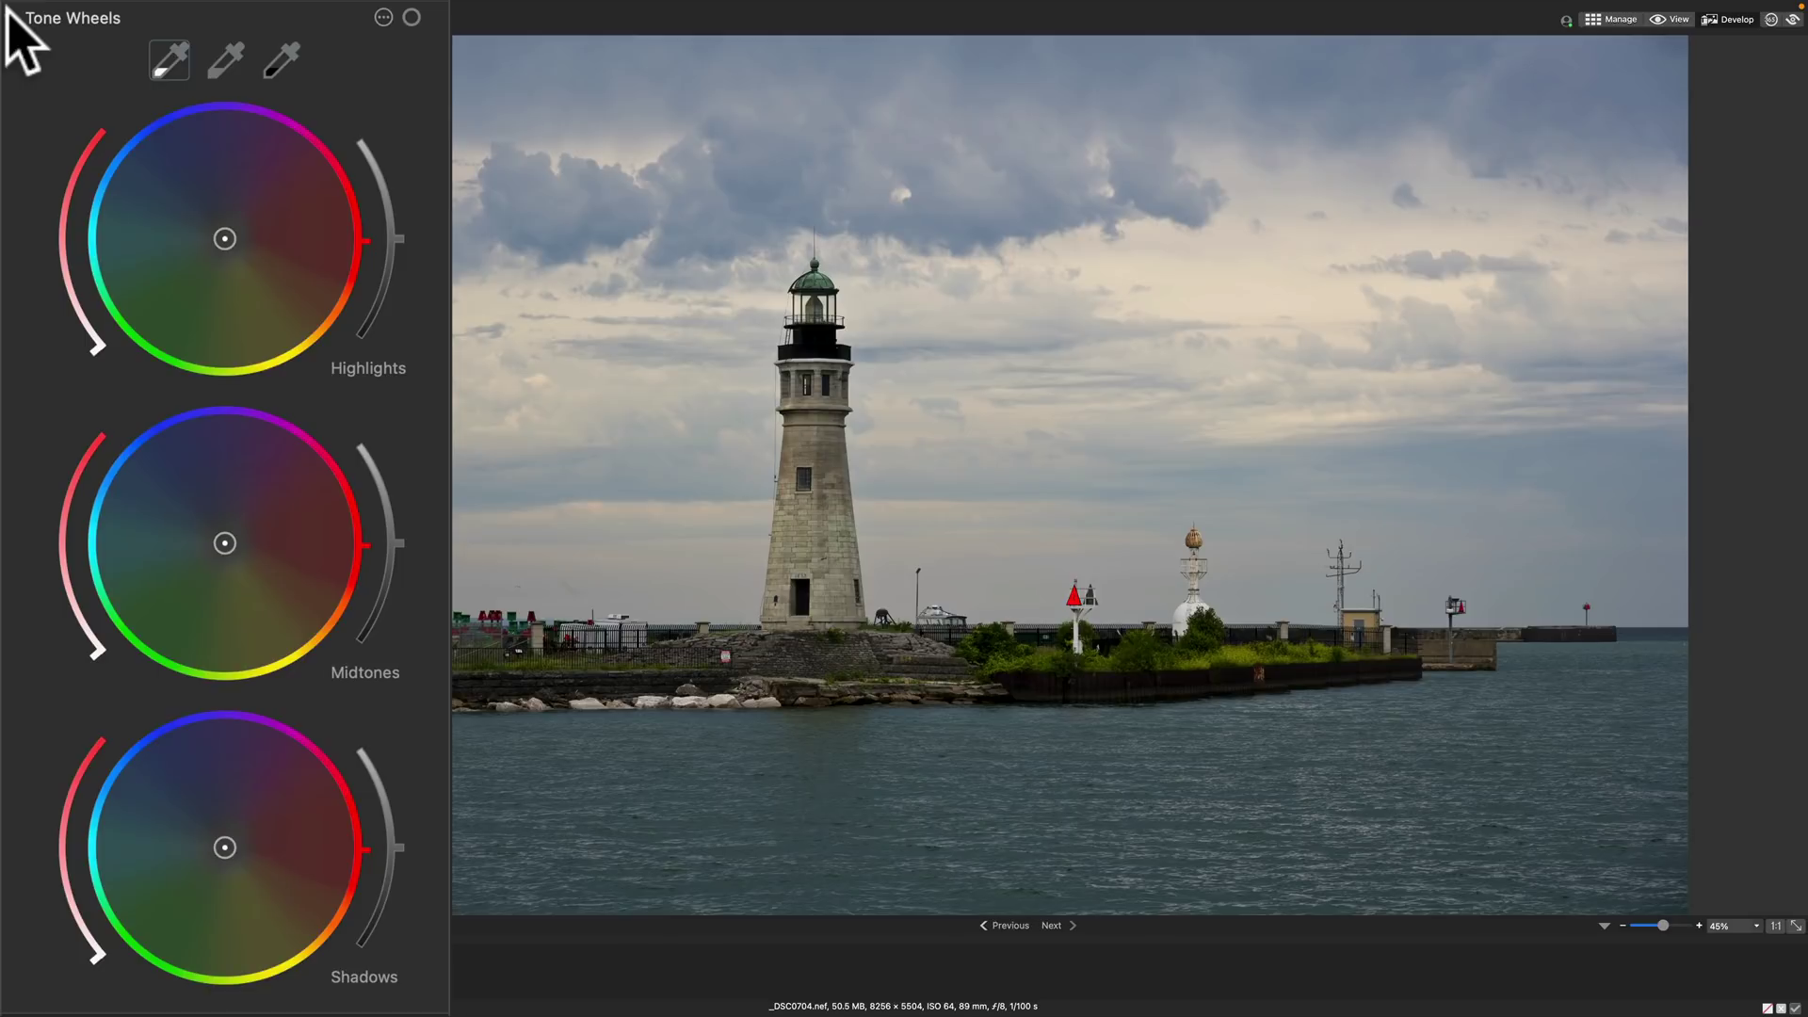
left_click(5, 299)
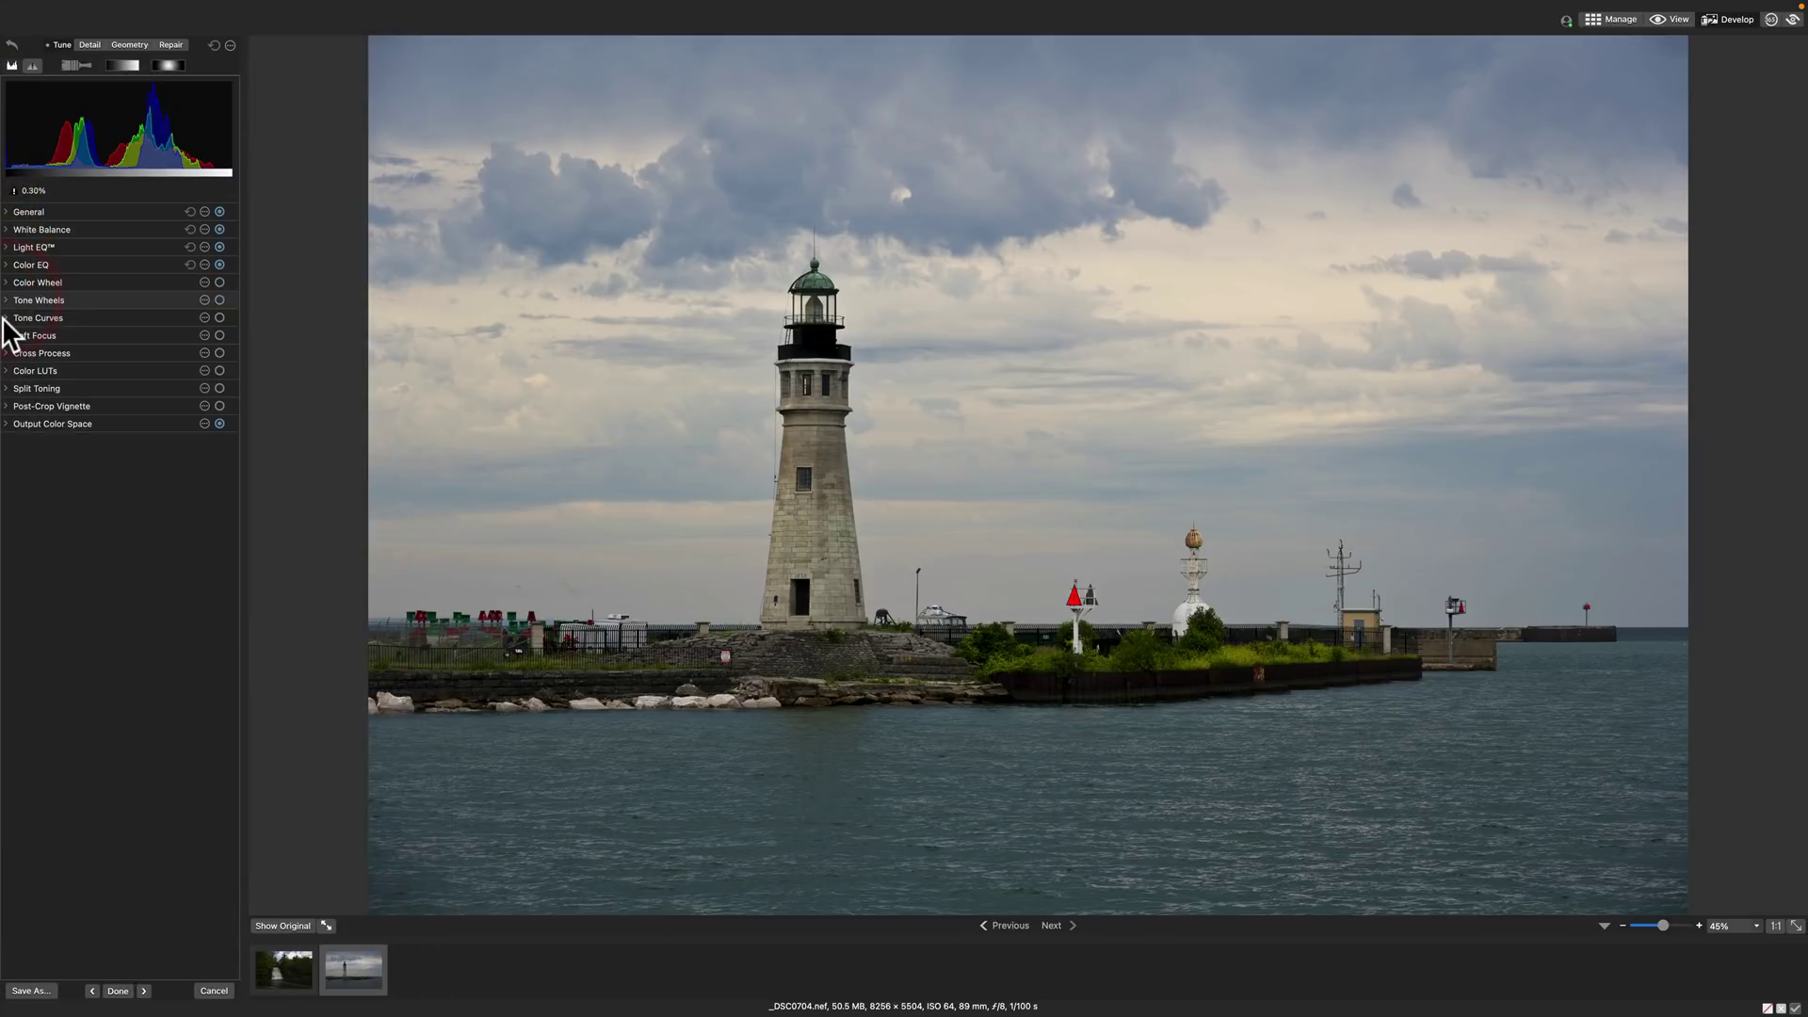
left_click(5, 319)
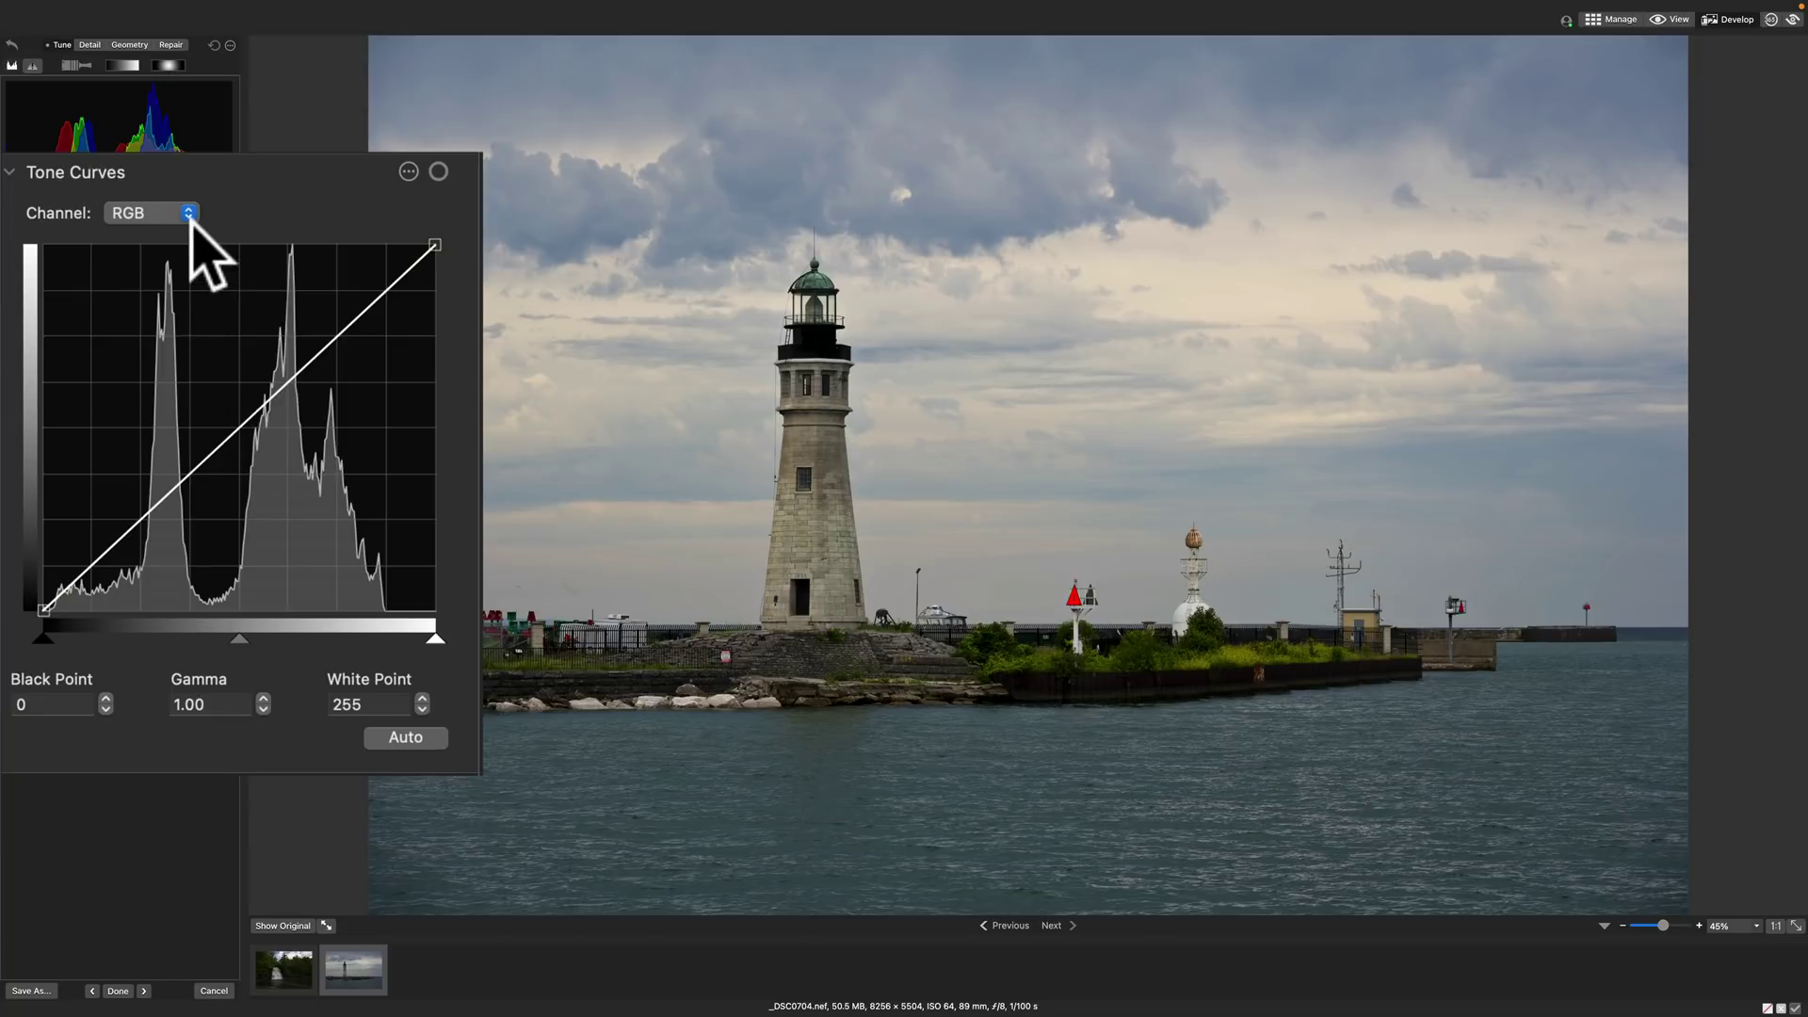
left_click(236, 428)
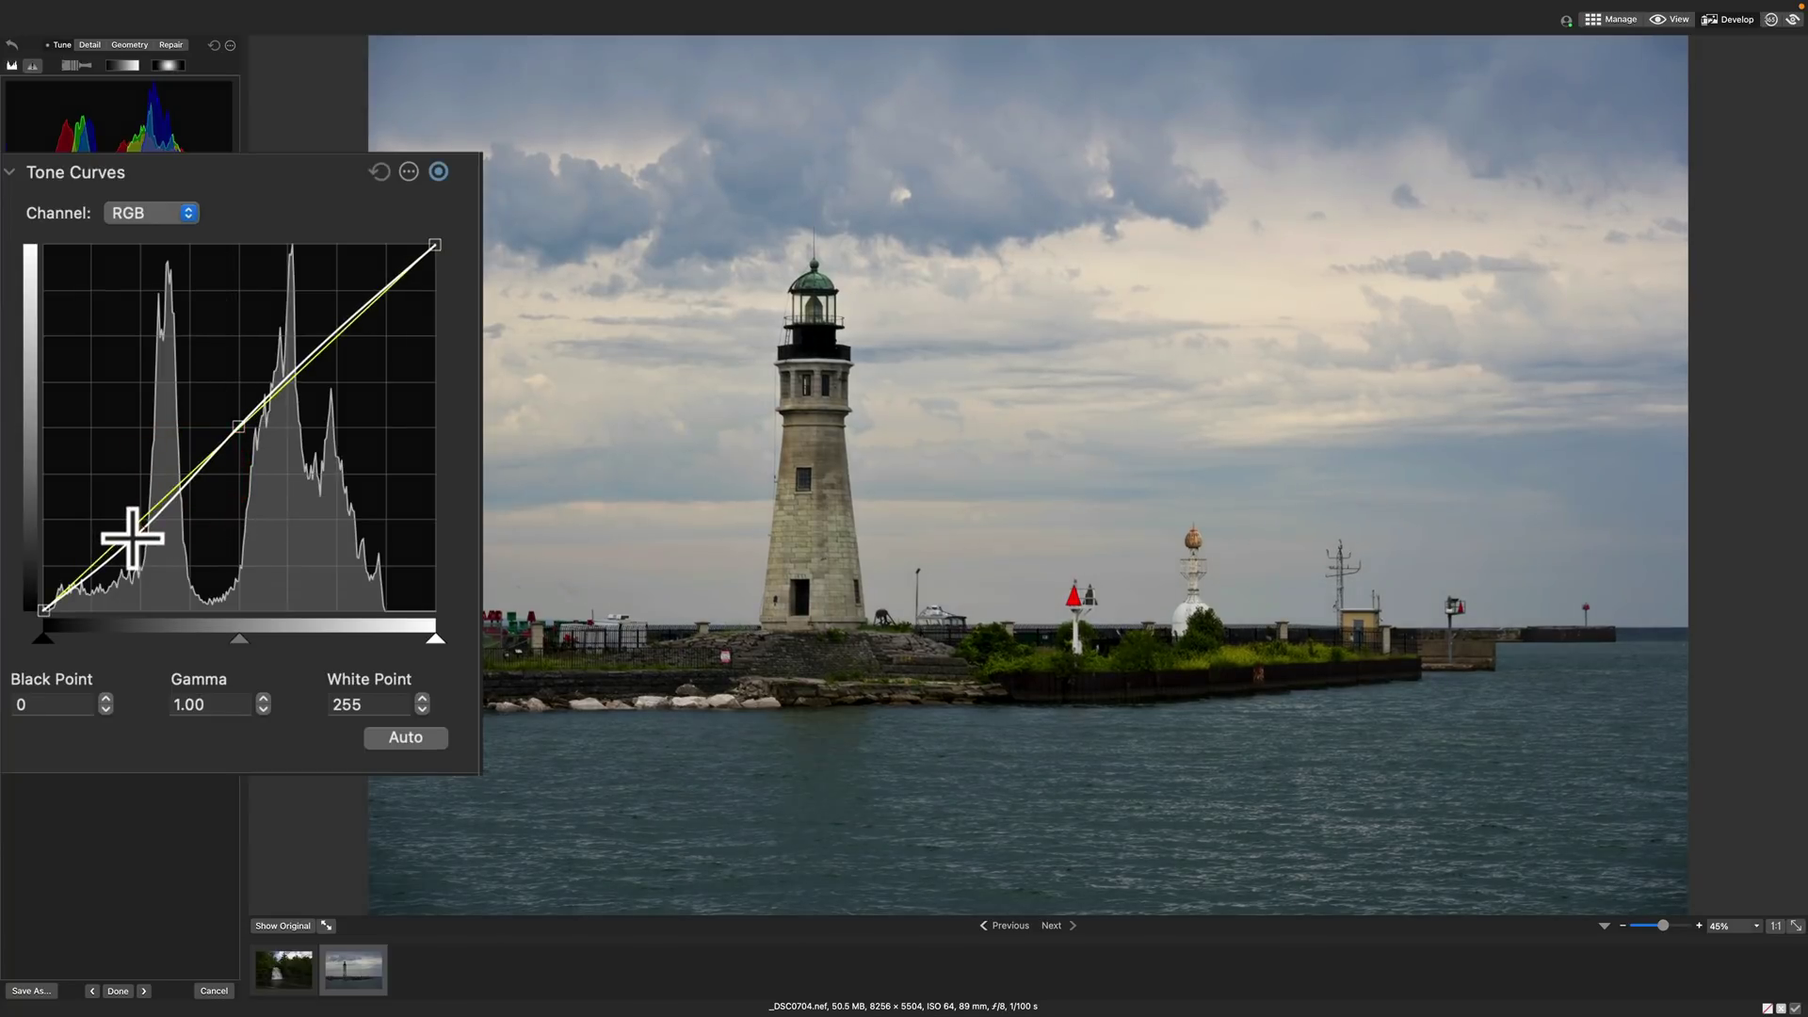
left_click_drag(258, 438, 351, 307)
left_click(22, 173)
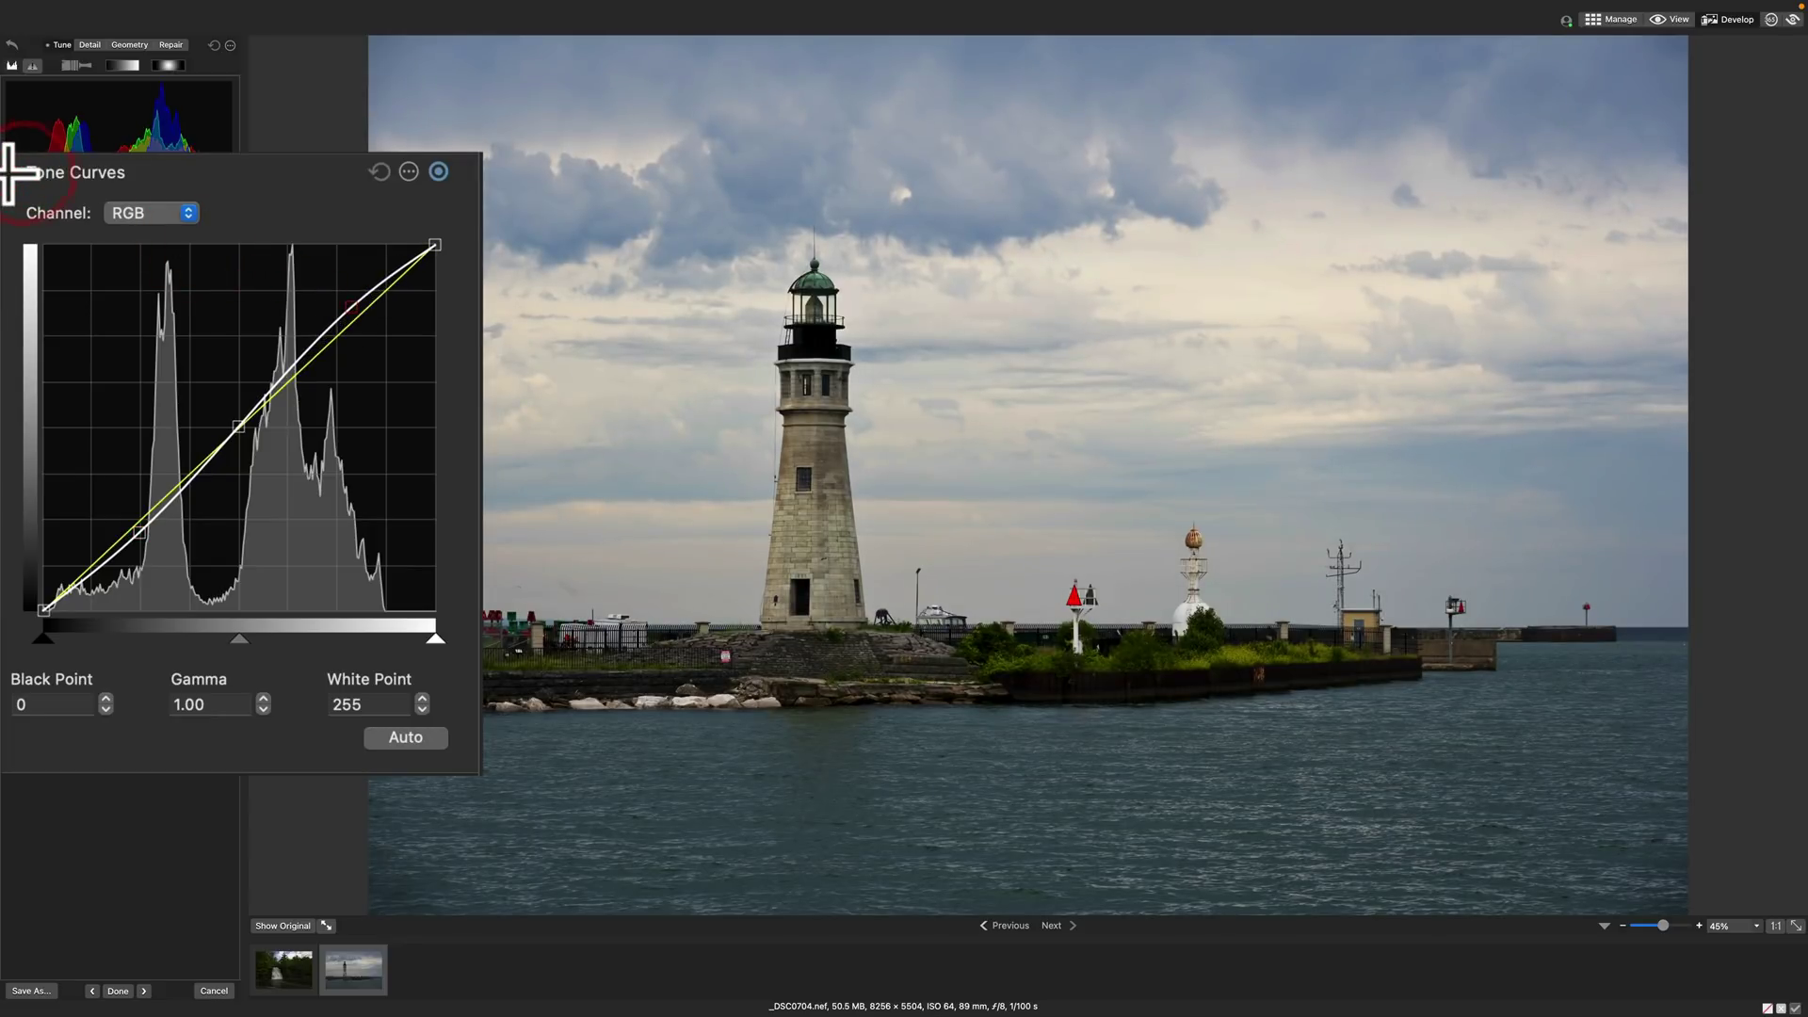
left_click(4, 336)
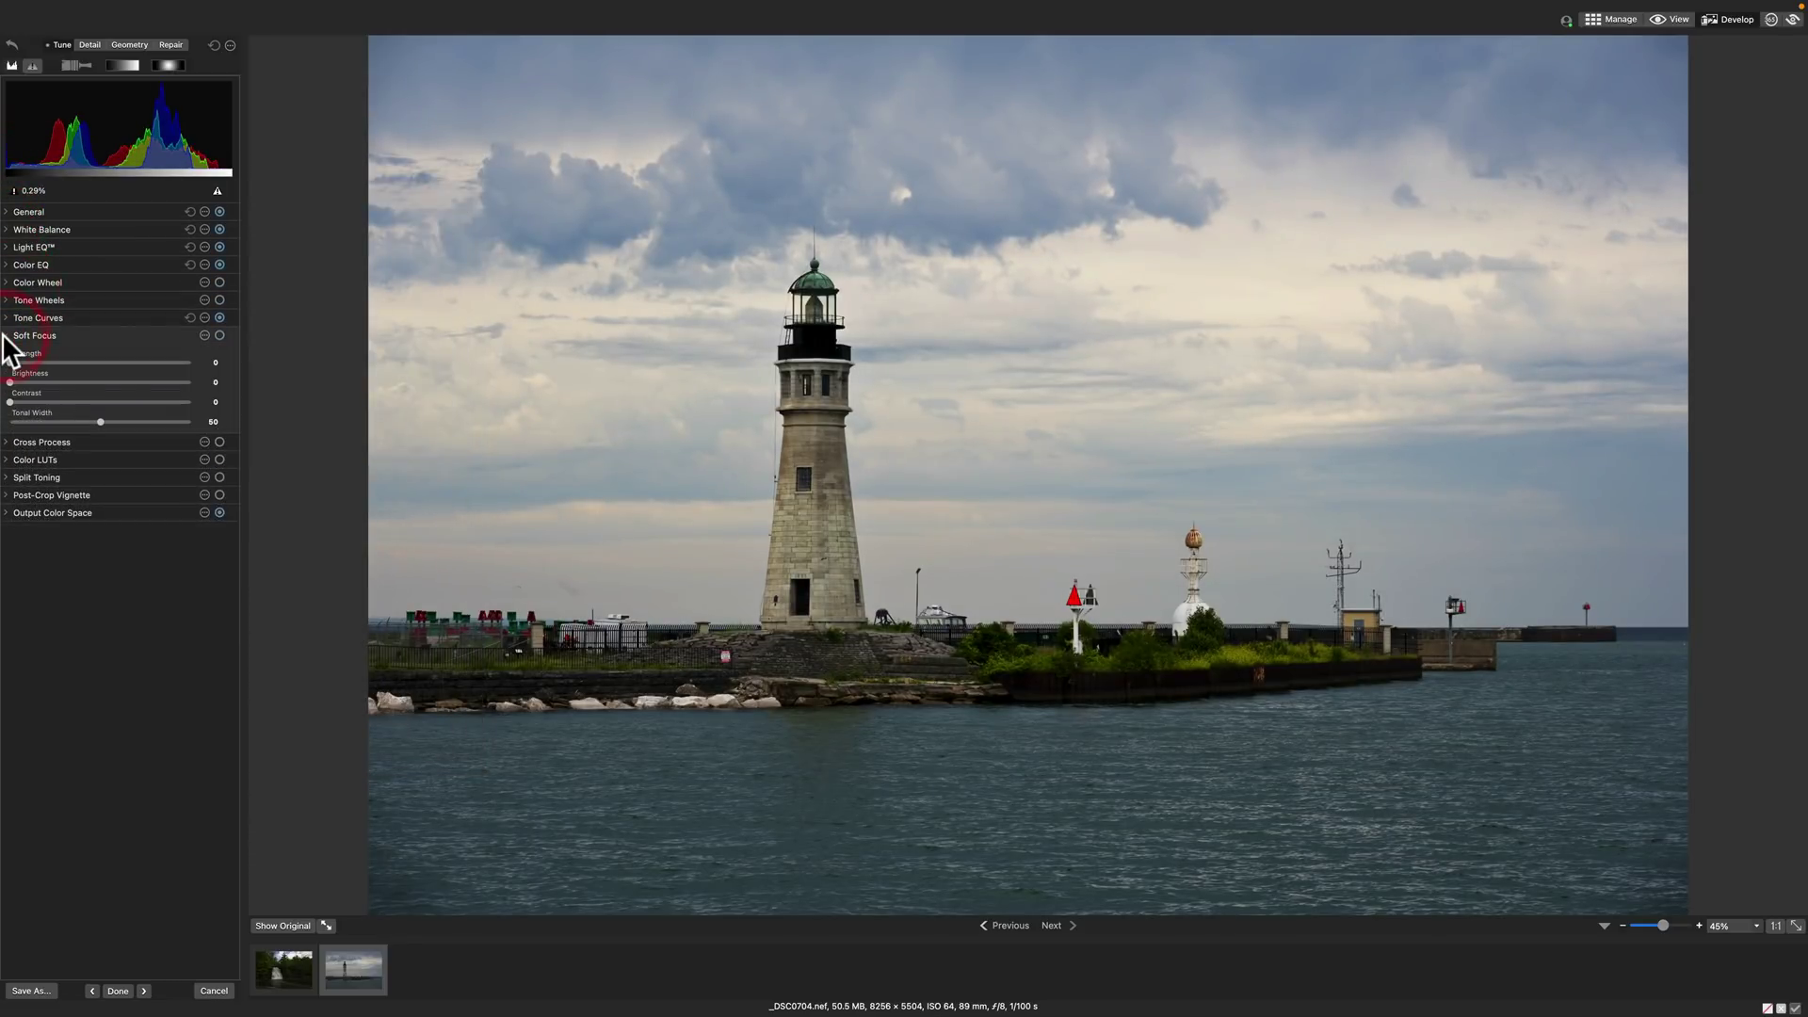
left_click_drag(10, 362, 210, 345)
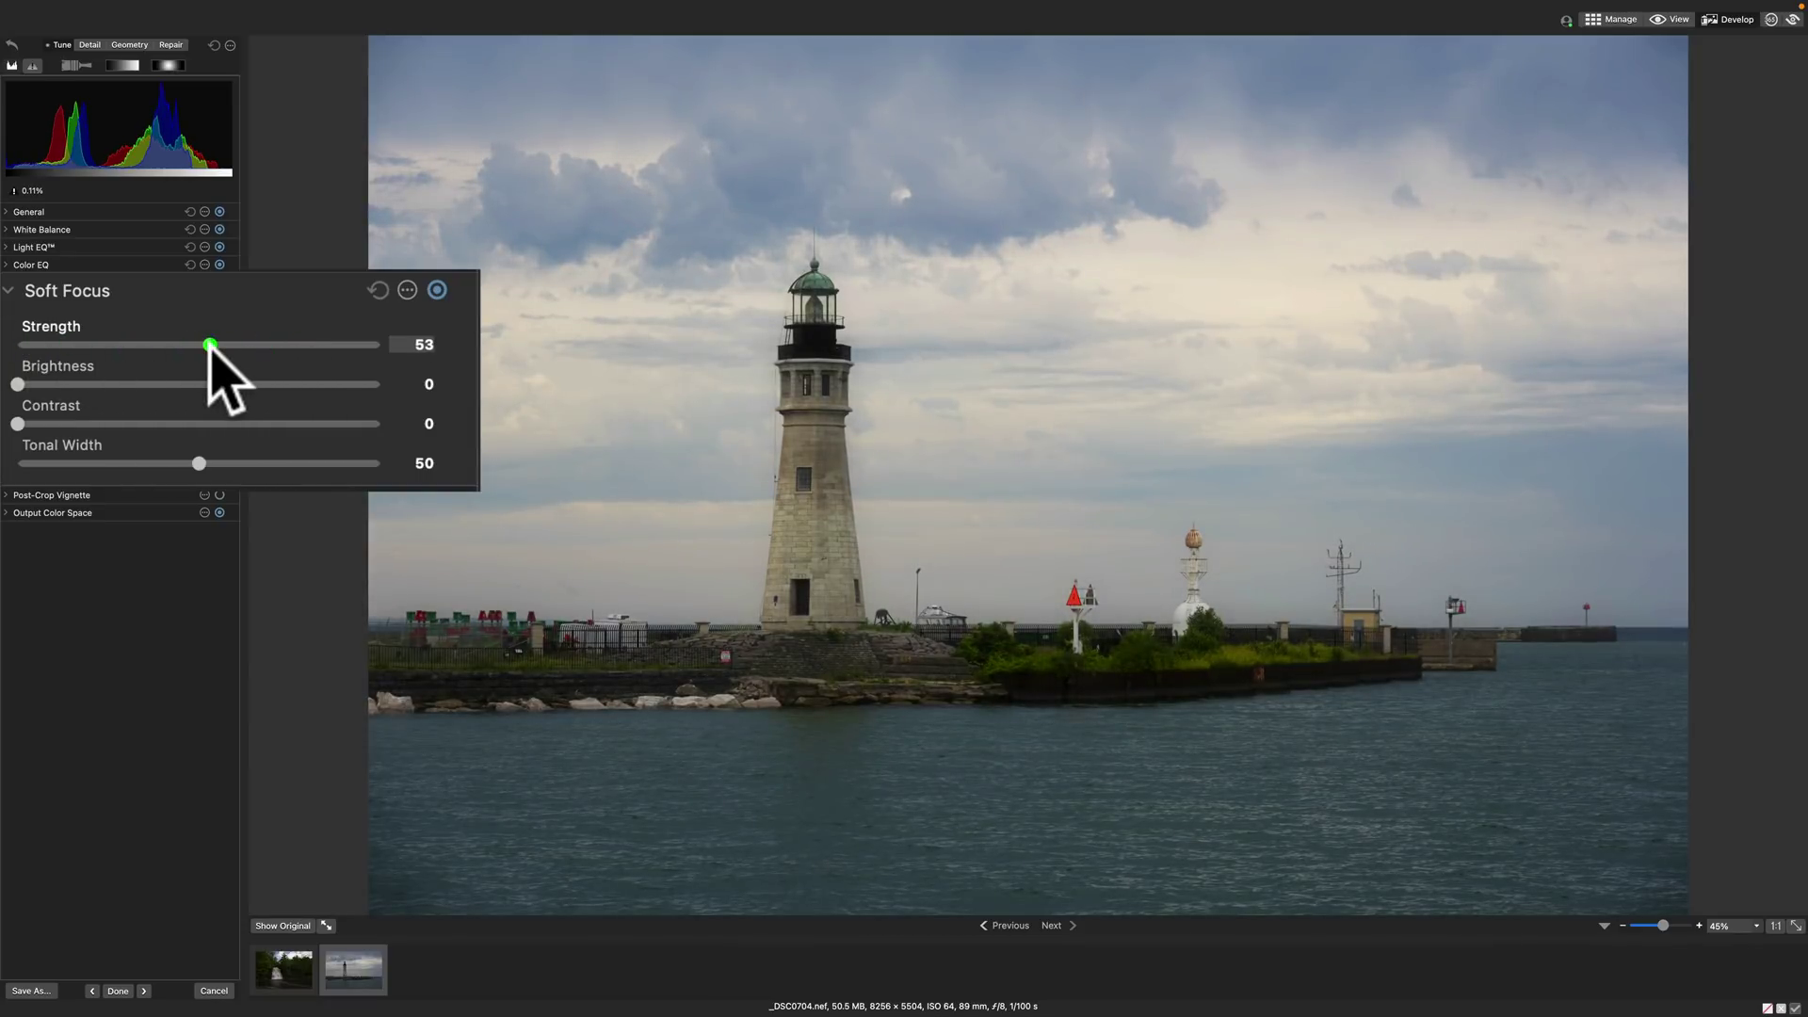
left_click_drag(209, 346, 19, 353)
left_click(7, 288)
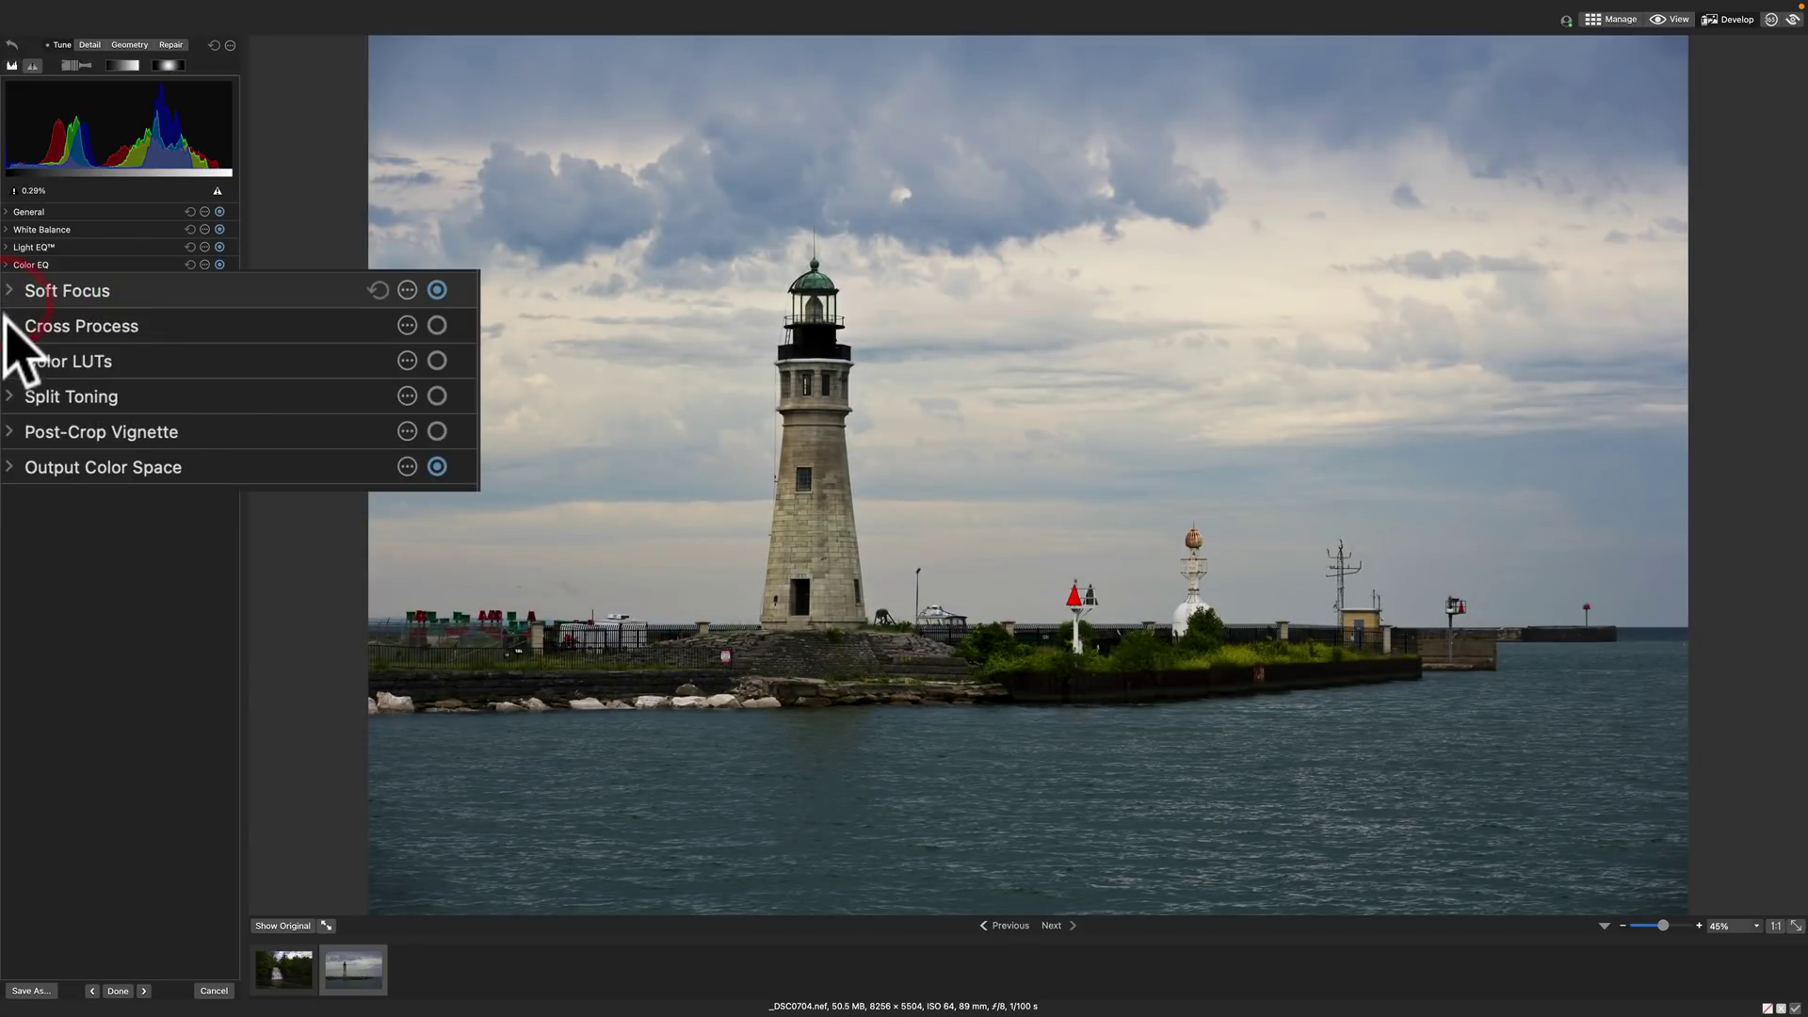
left_click(7, 325)
mouse_move(19, 377)
left_mouse_down()
mouse_move(286, 379)
mouse_move(21, 372)
left_mouse_up()
left_click(13, 323)
left_click(14, 325)
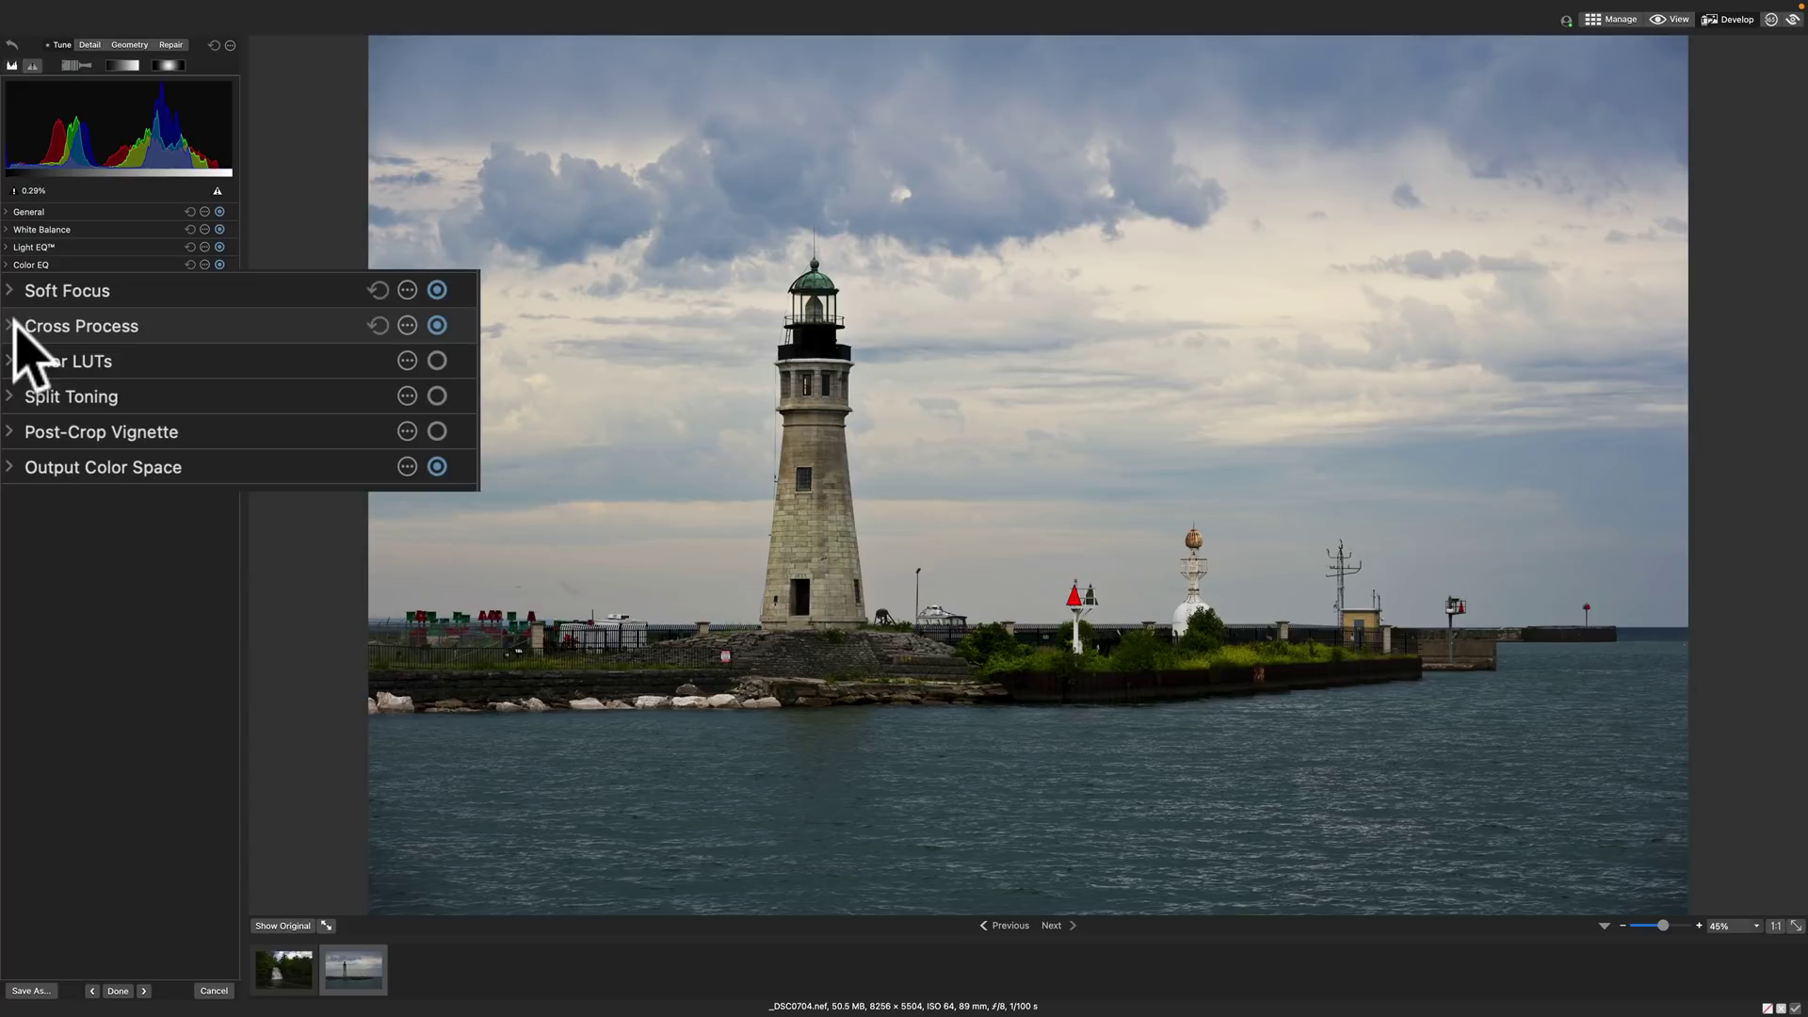
left_click(12, 323)
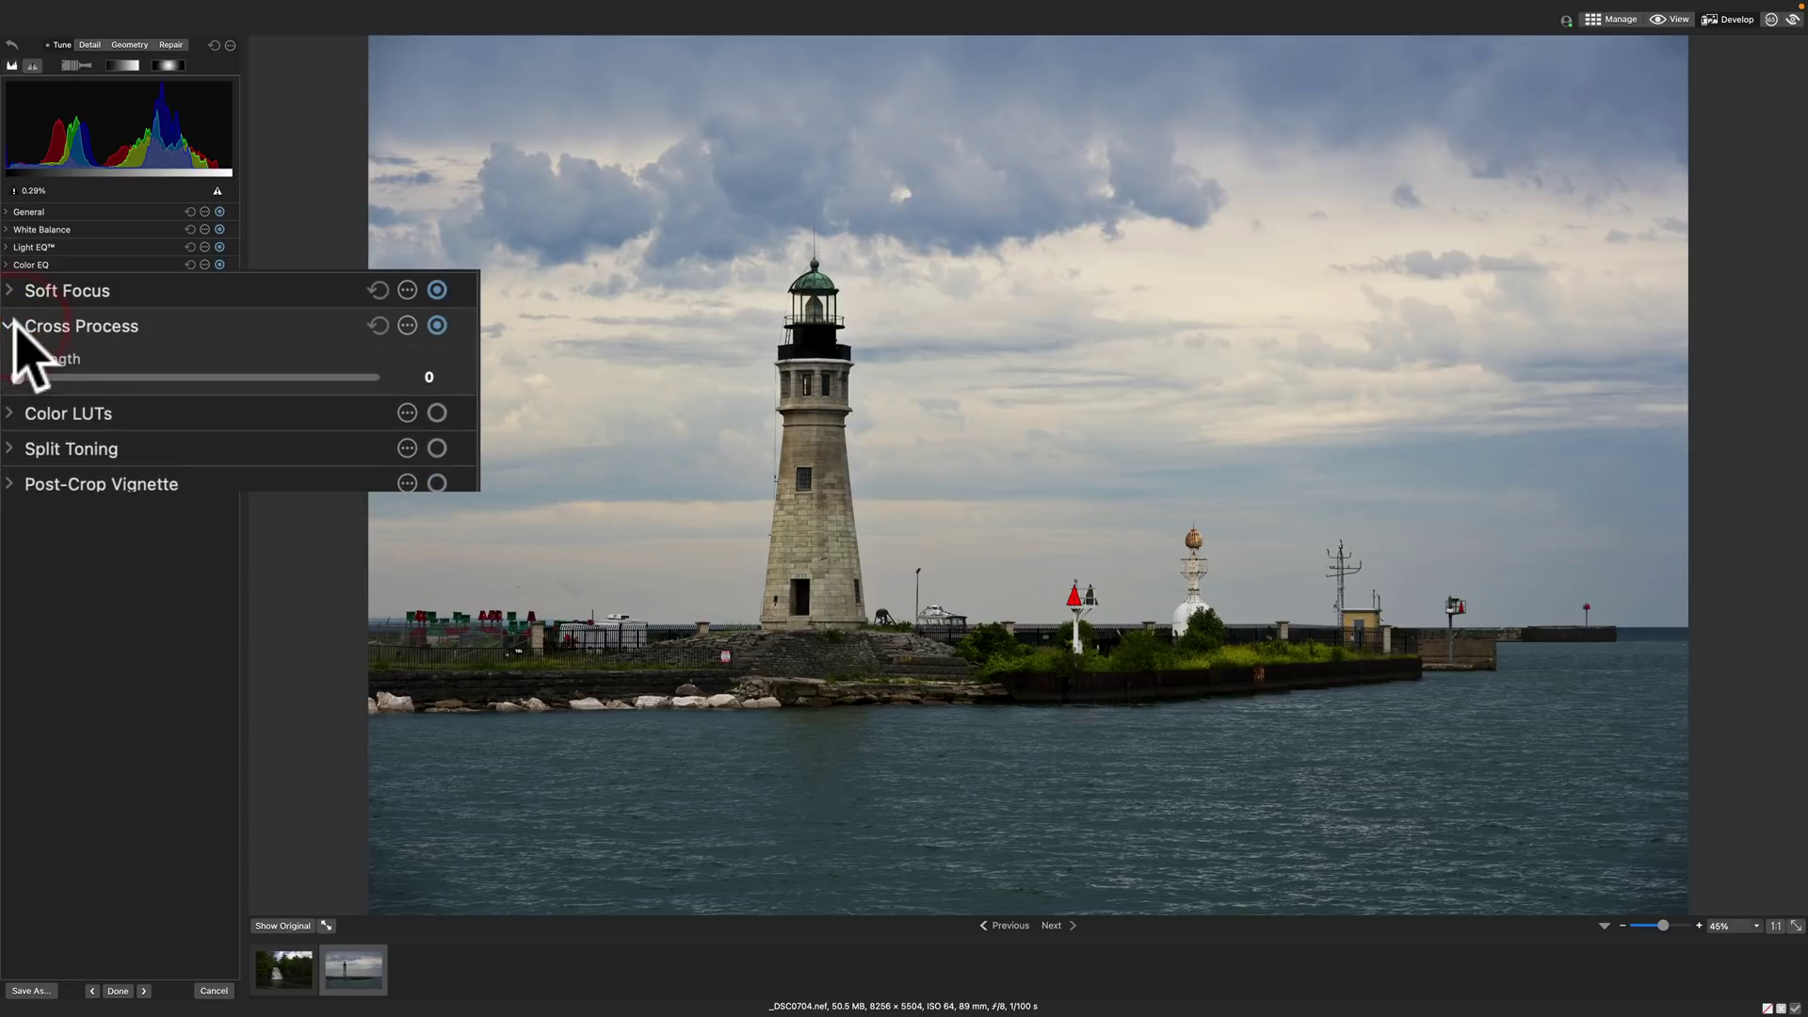
left_click(13, 327)
left_click(11, 351)
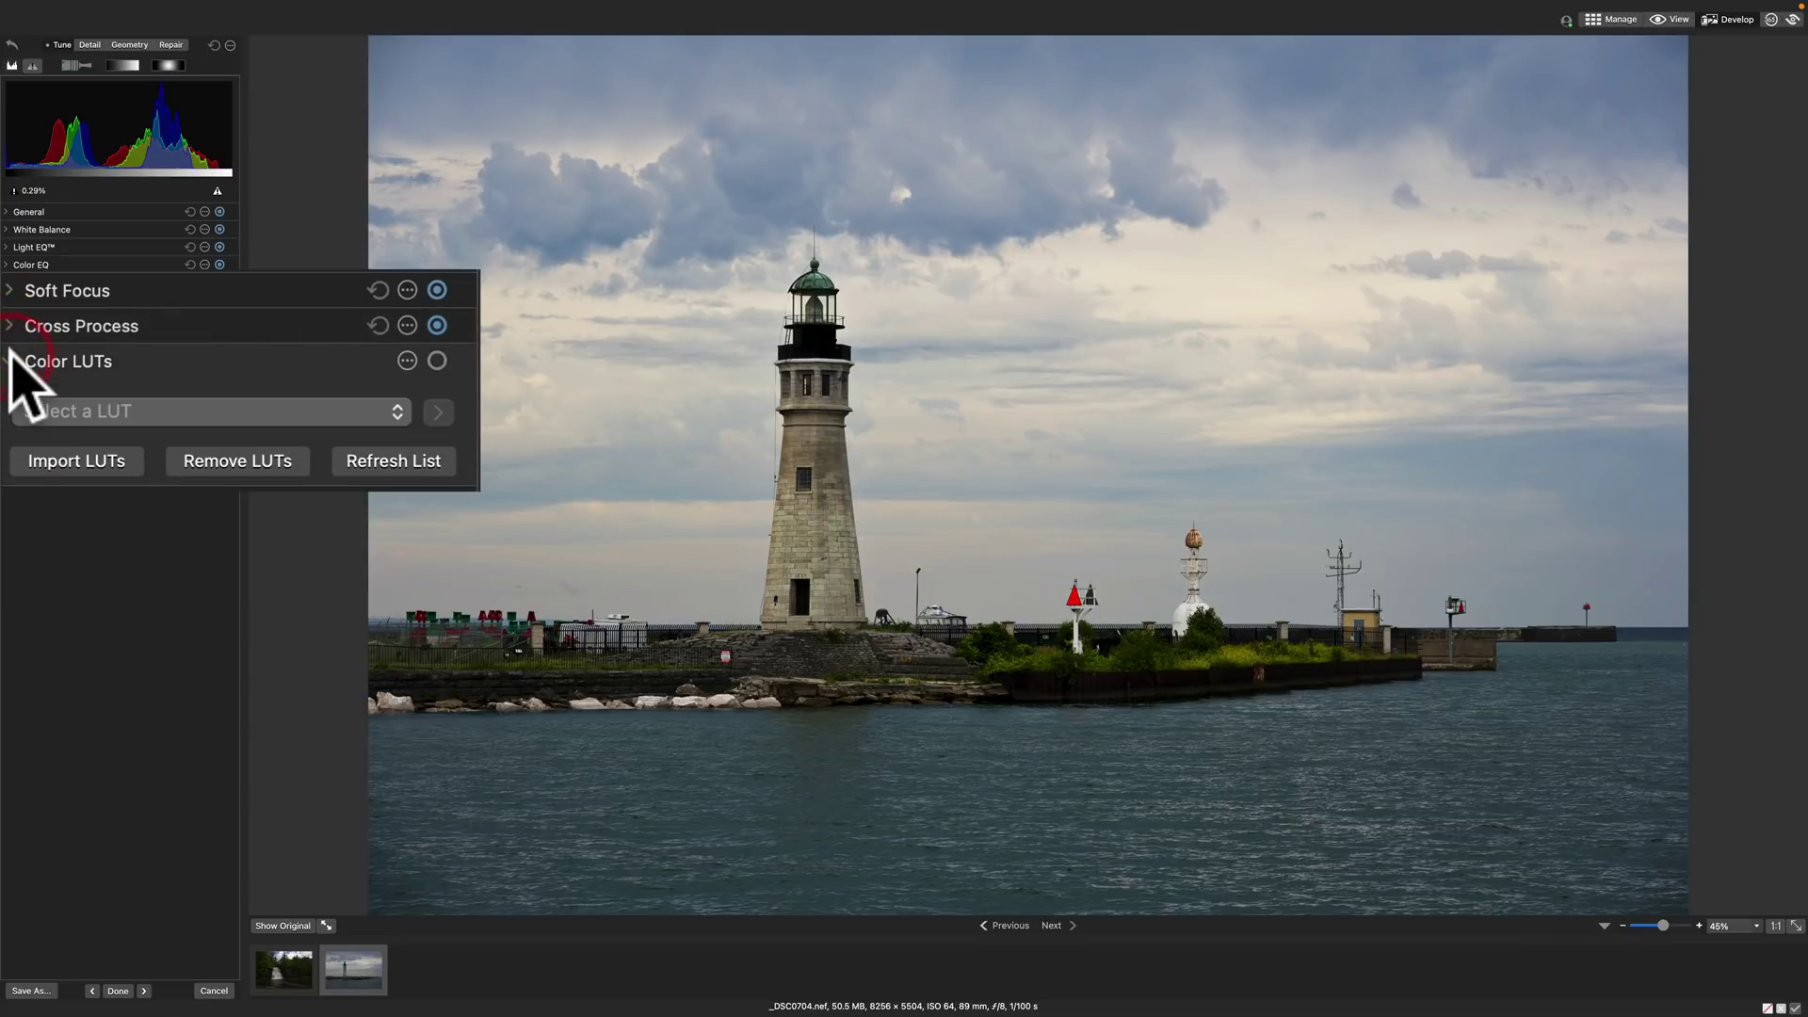
left_click(11, 359)
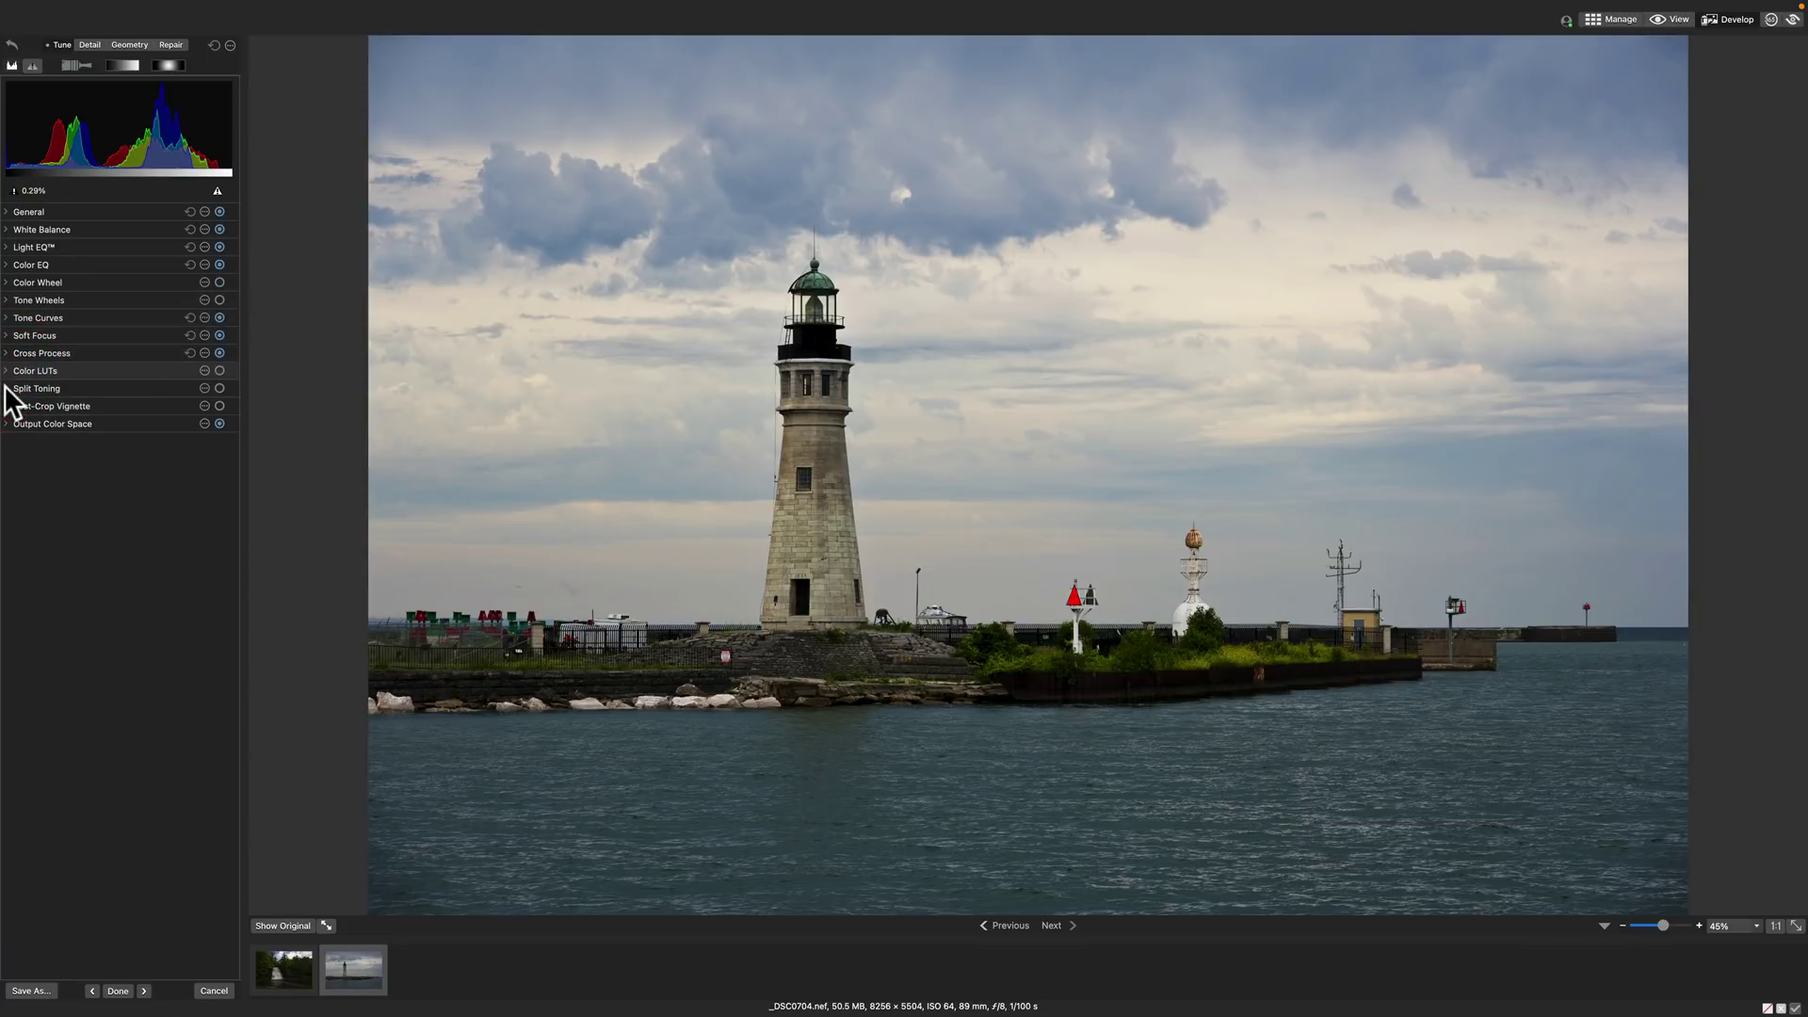
left_click(7, 388)
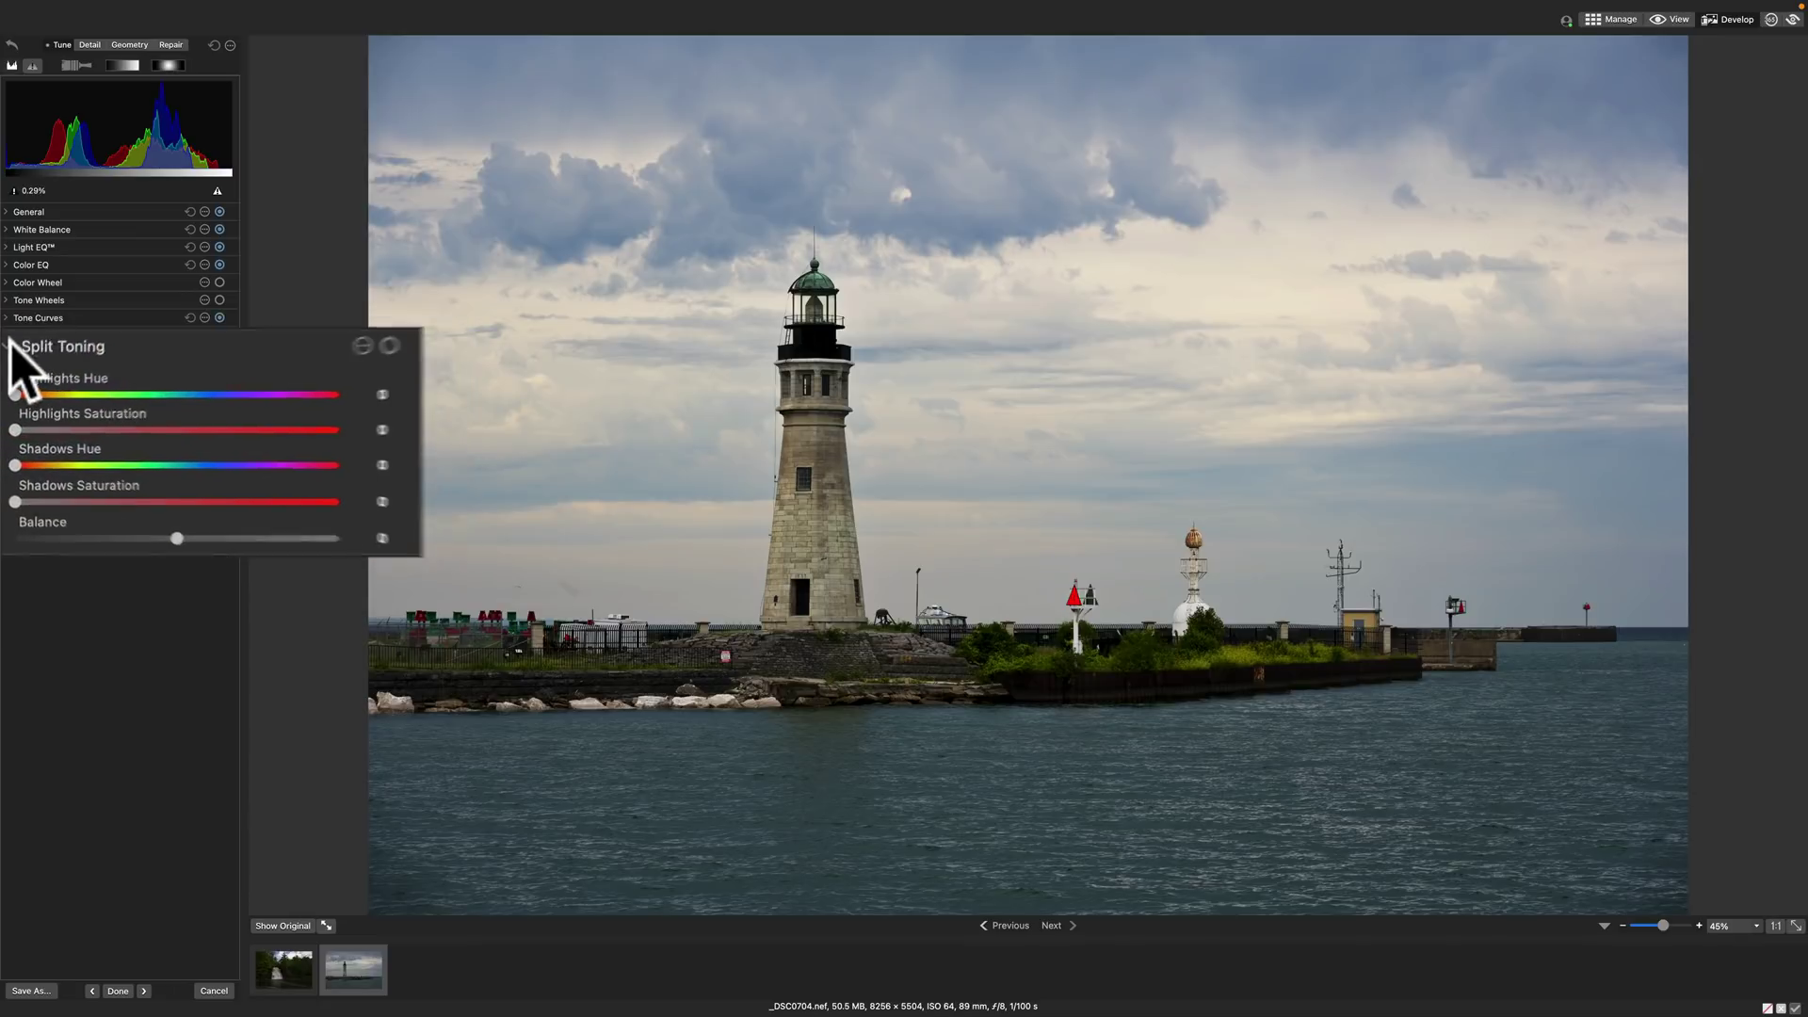
left_click(7, 387)
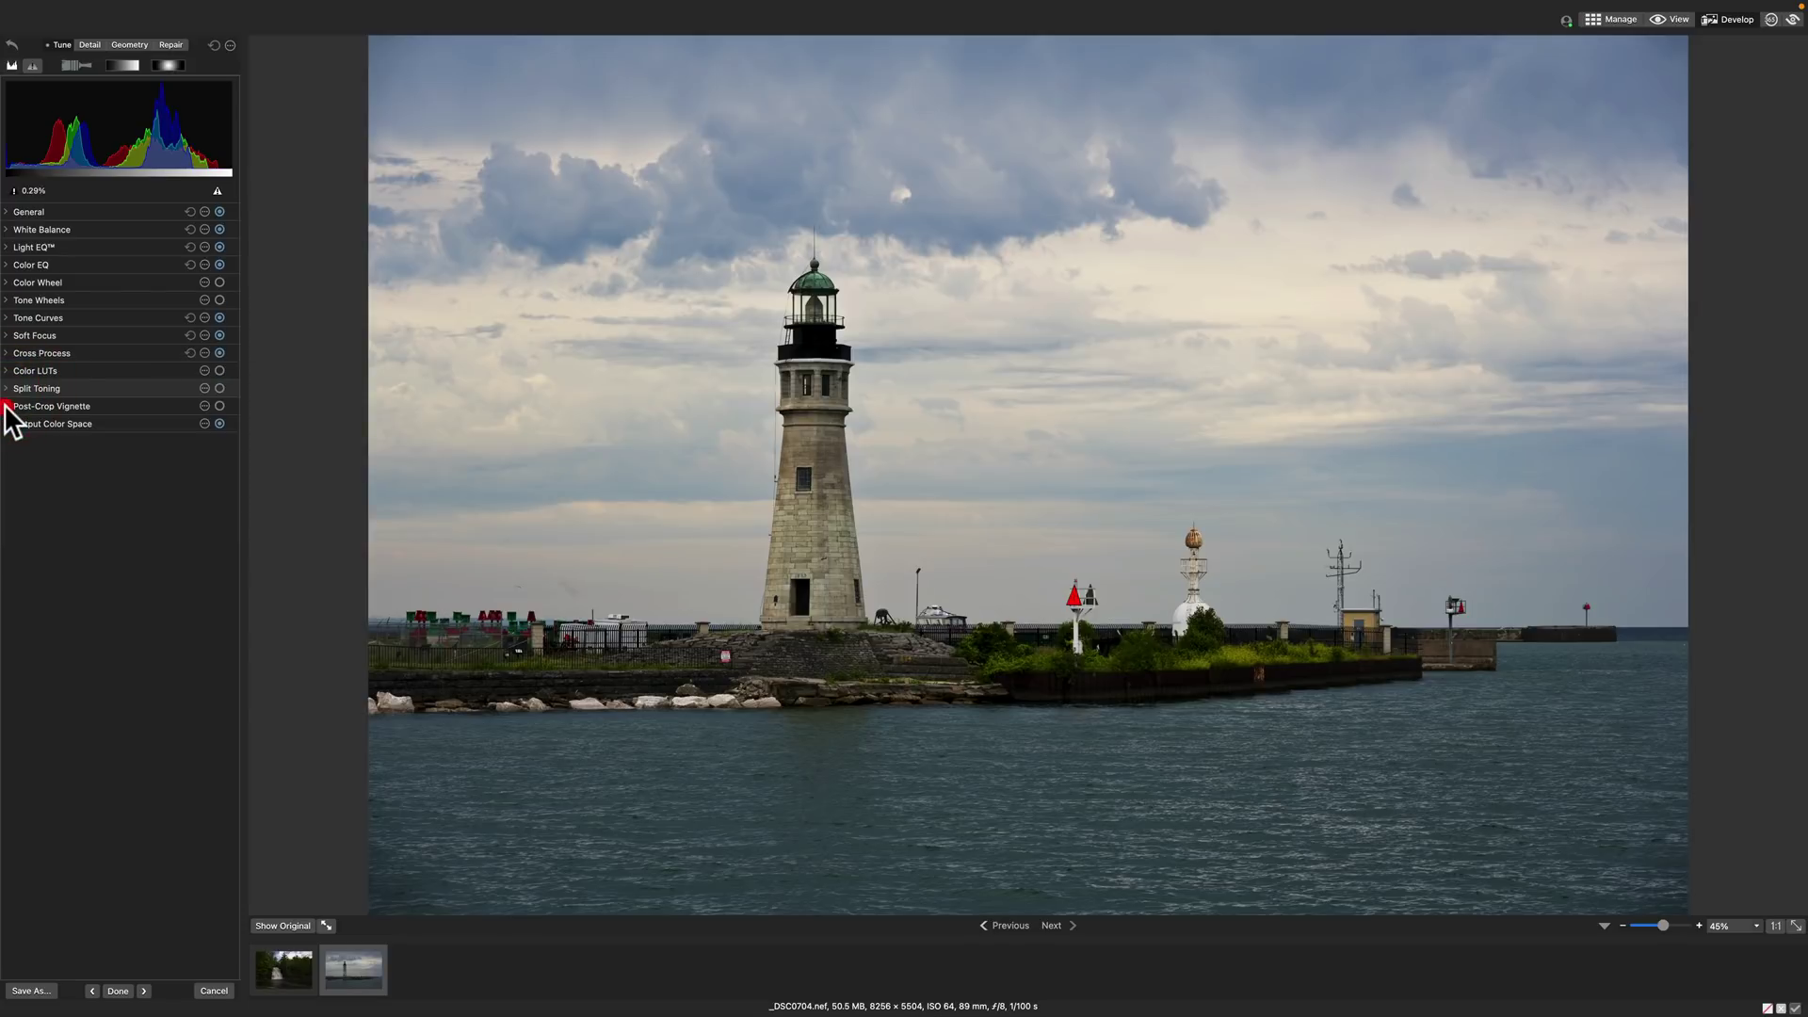
- Set Post-Crop Vignette Strength to -22 and confirm Output Color Space stays at sRGB
left_click(5, 406)
left_click_drag(174, 358, 162, 358)
left_click(9, 303)
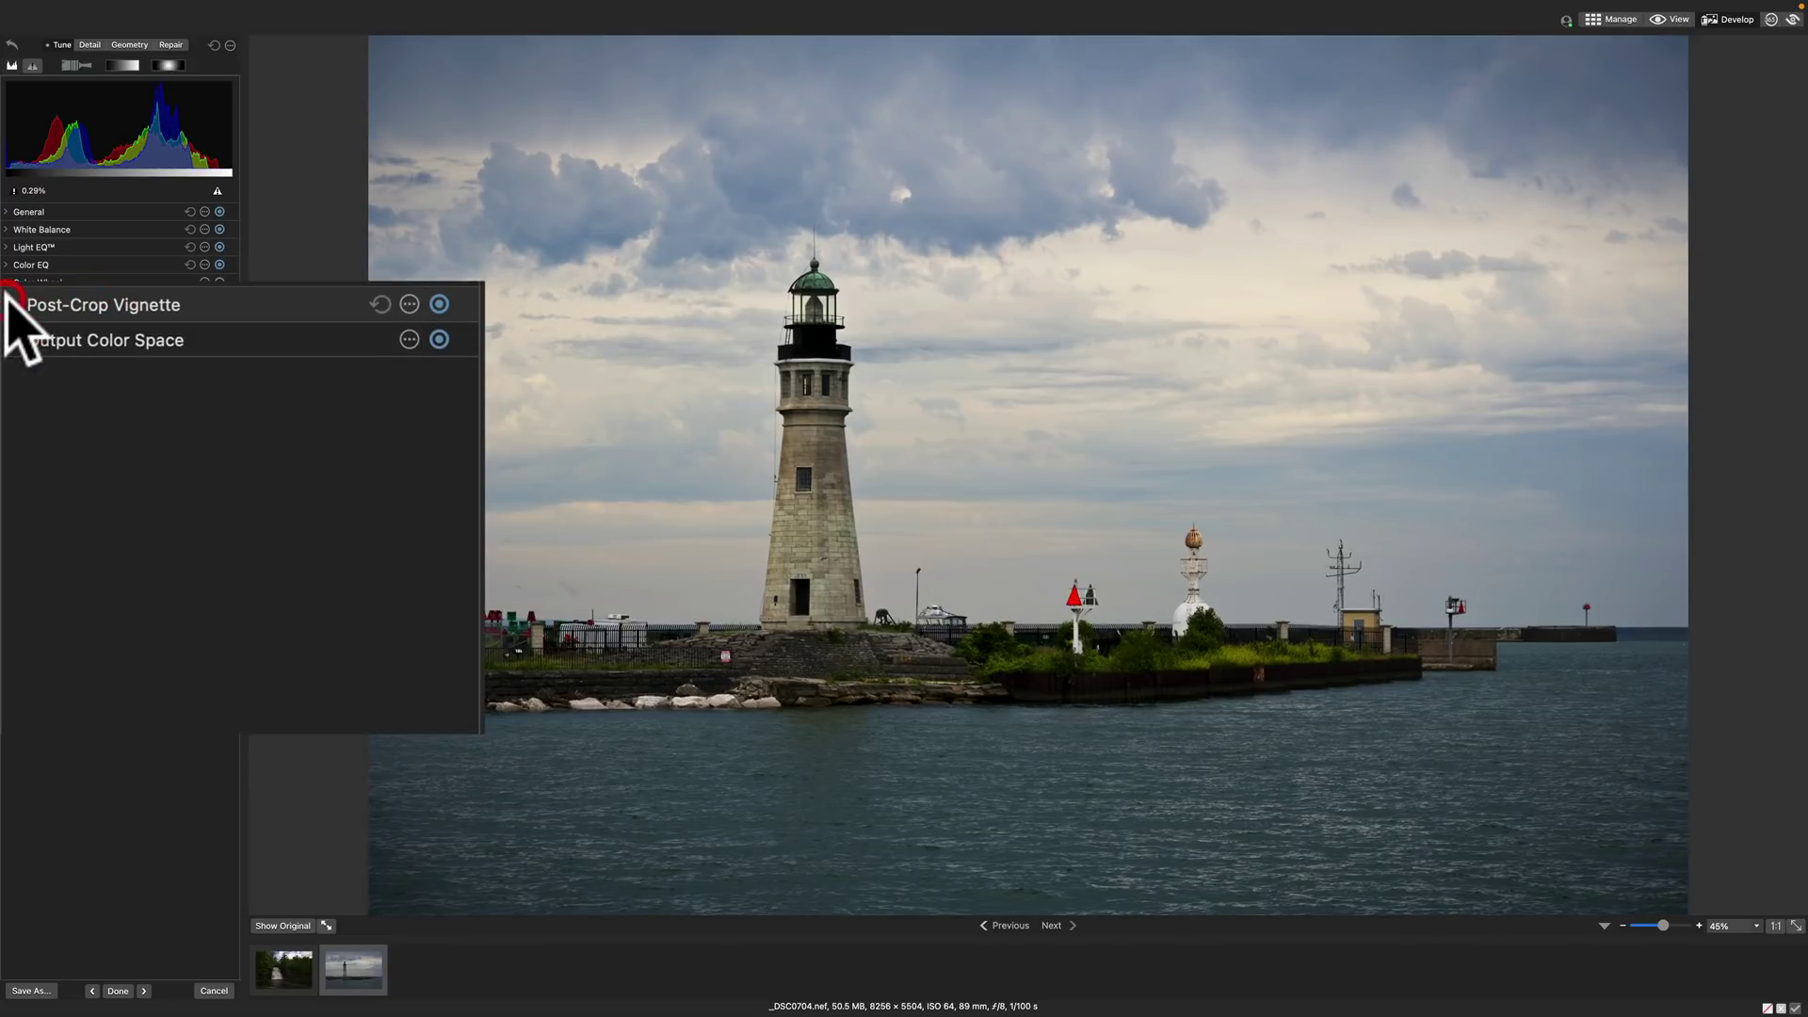
left_click(13, 337)
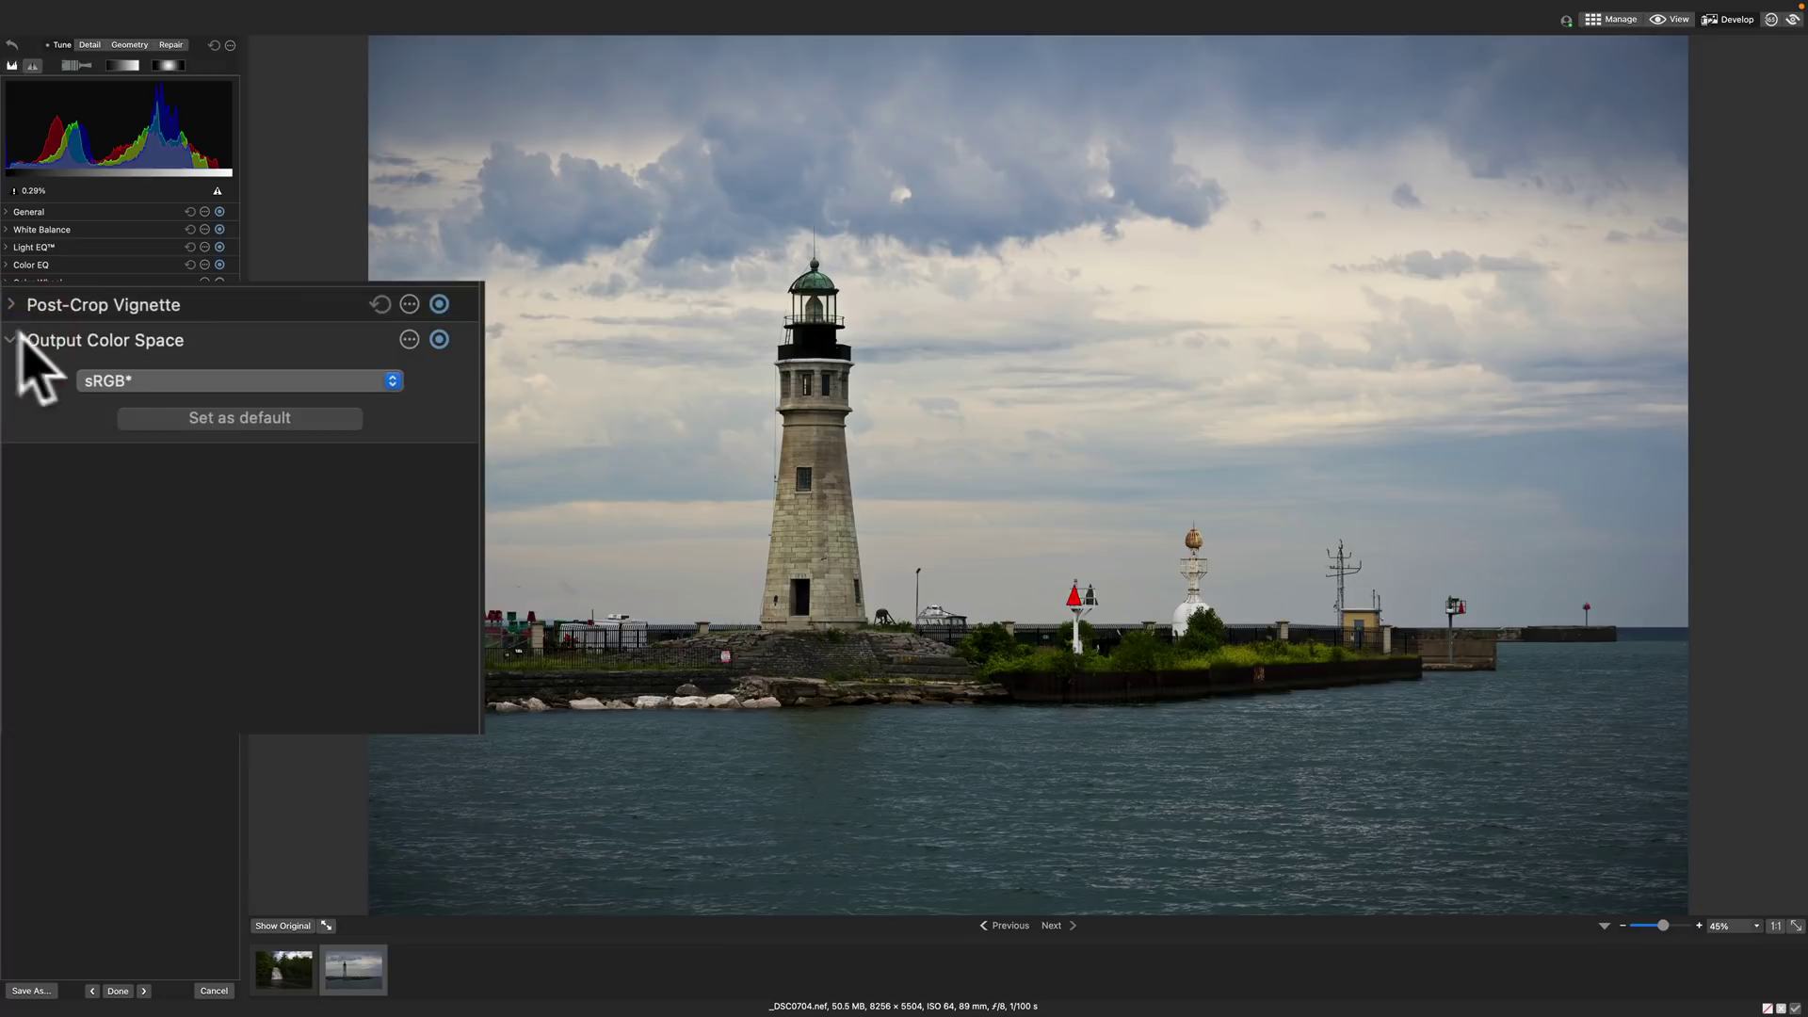
left_click(115, 382)
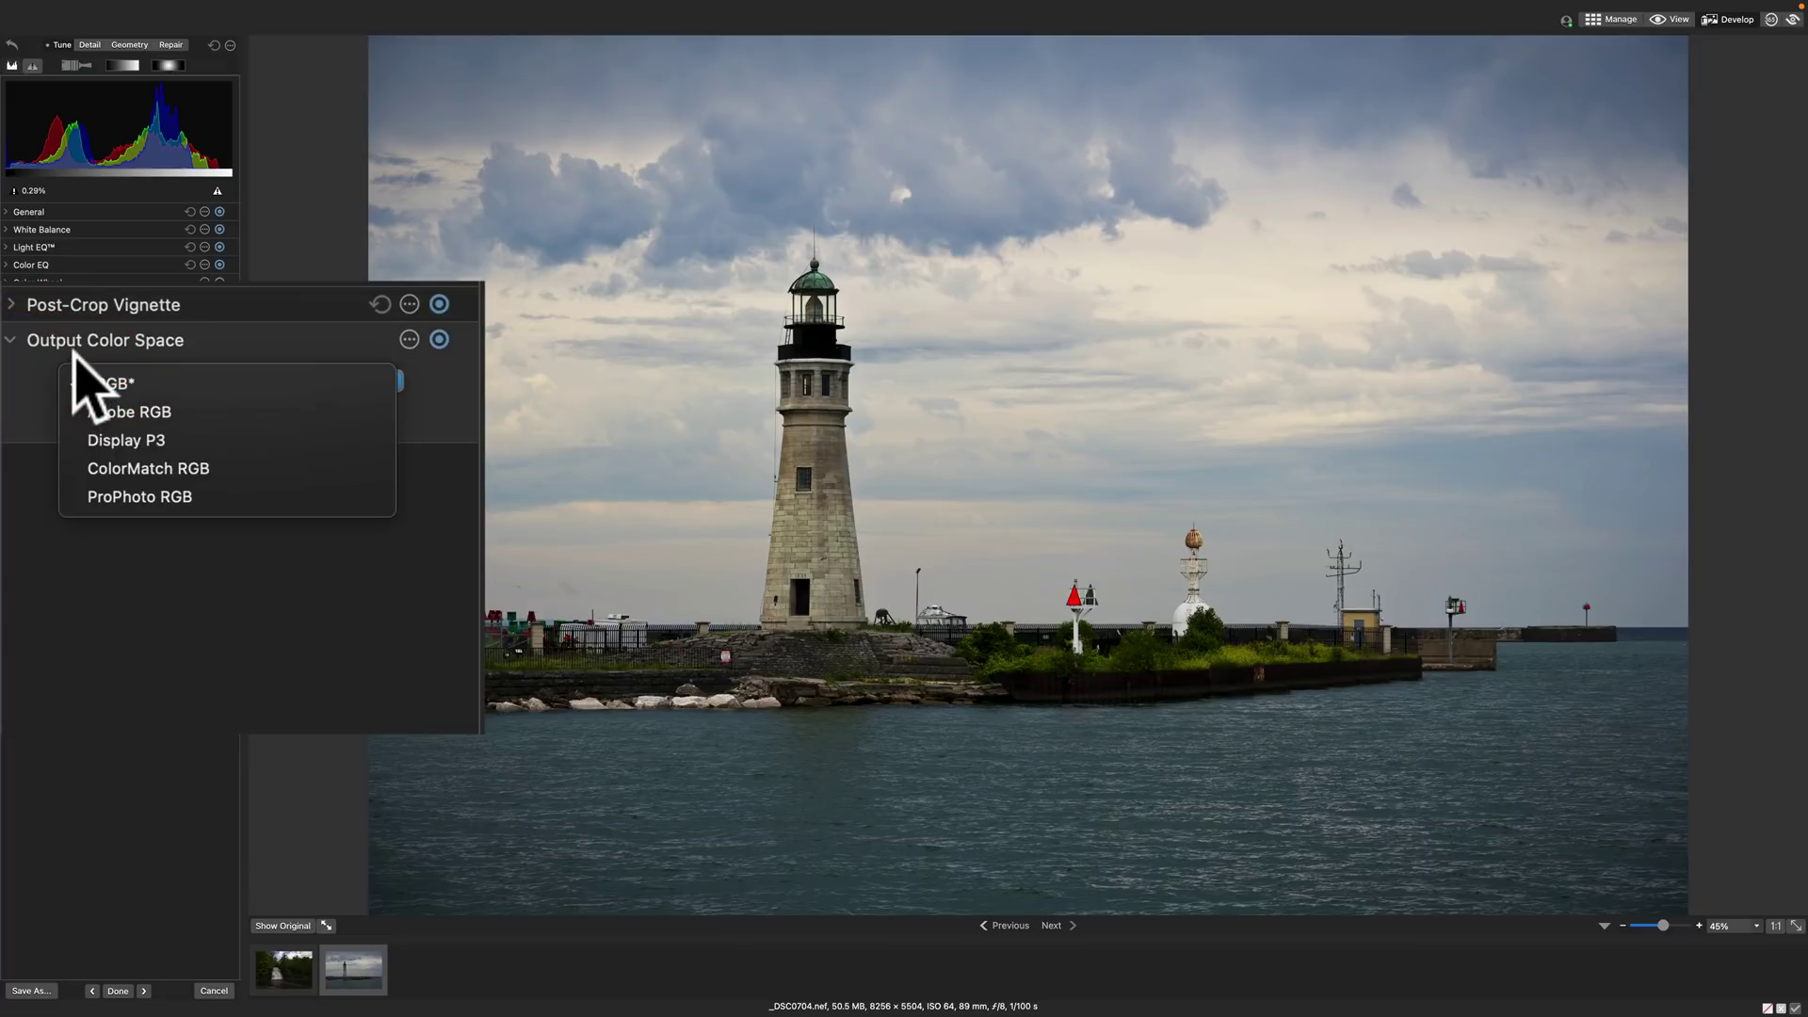
left_click(17, 372)
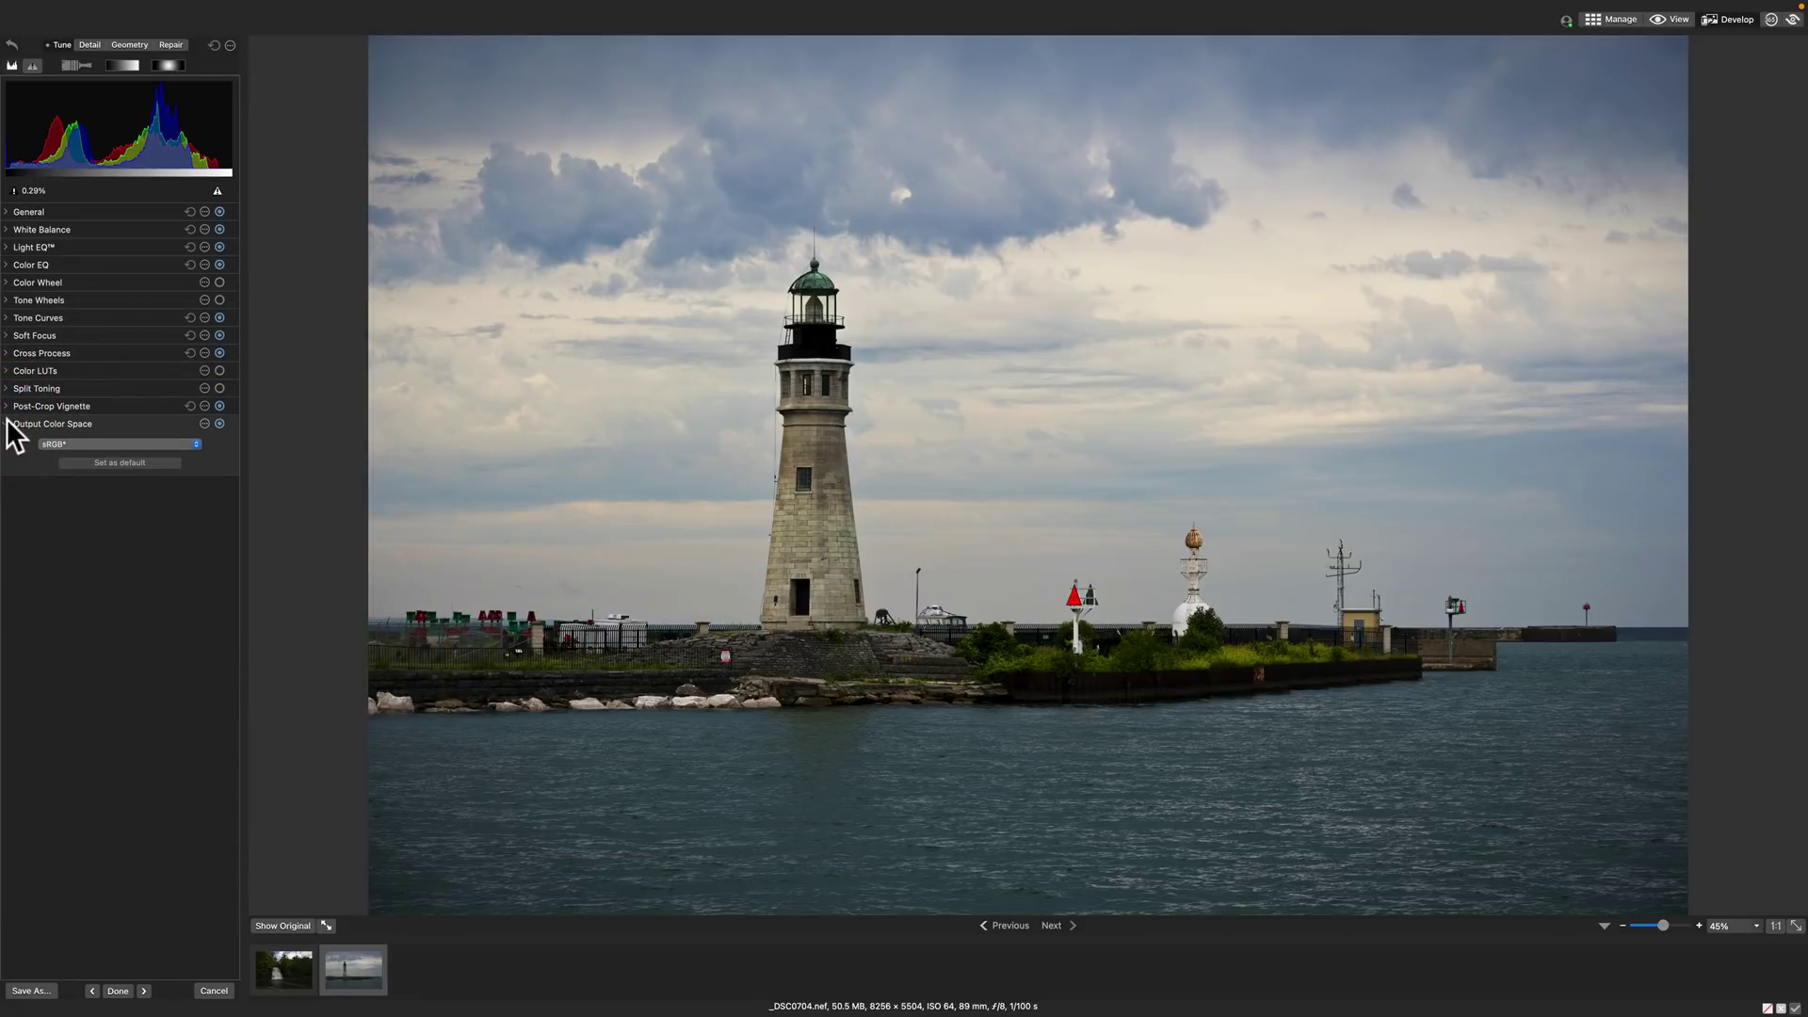
- On the Detail tab, loupe on the lighthouse's stone wall and set Sharpening Amount to 32
left_click(13, 424)
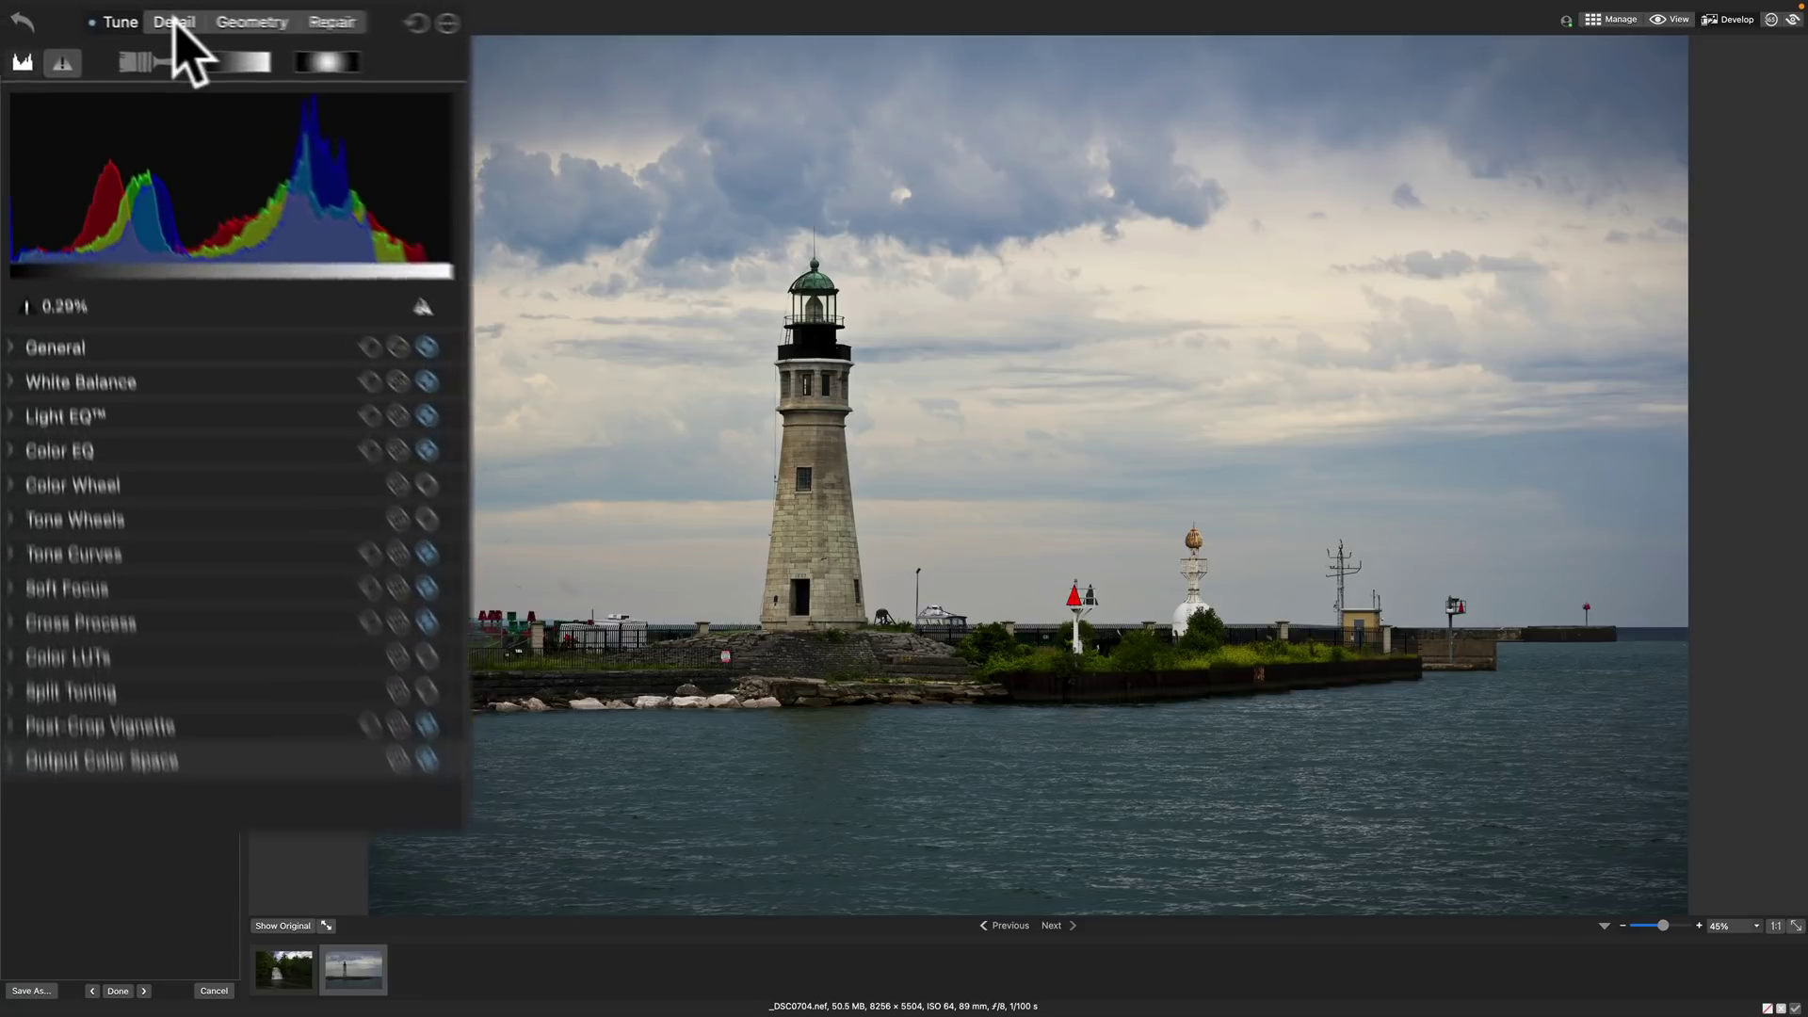
left_click(179, 22)
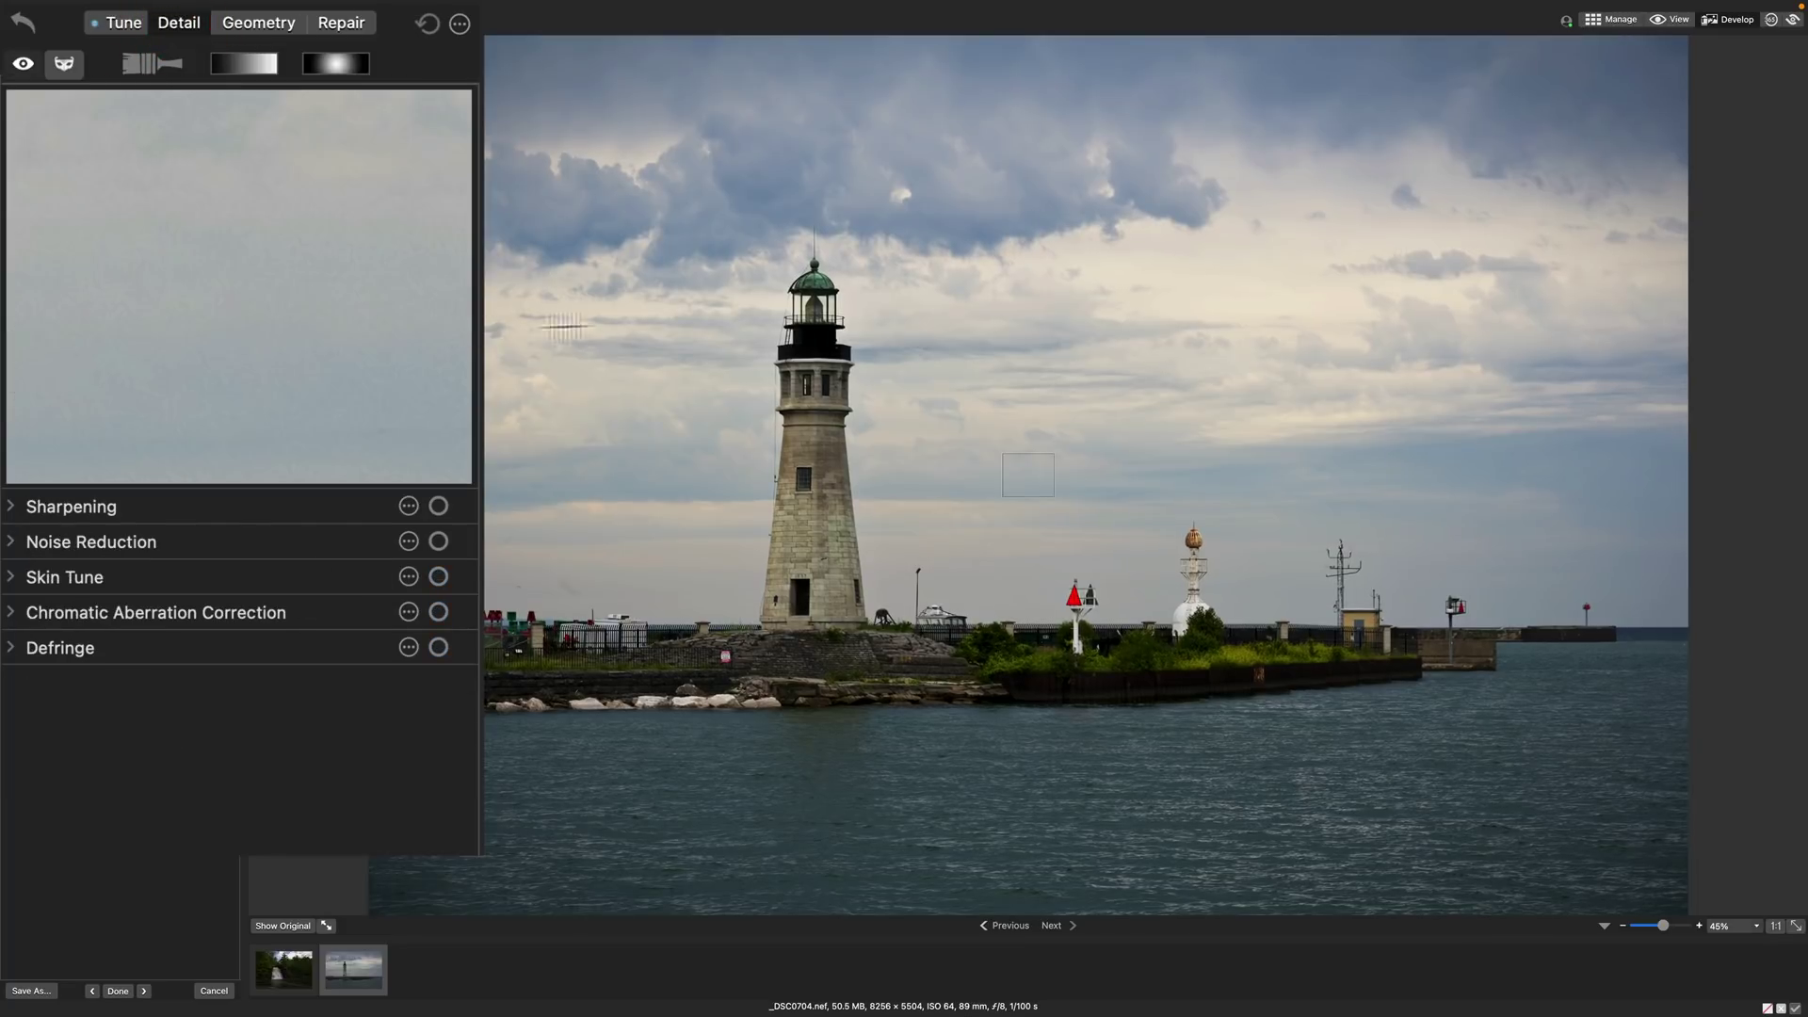
left_click(810, 439)
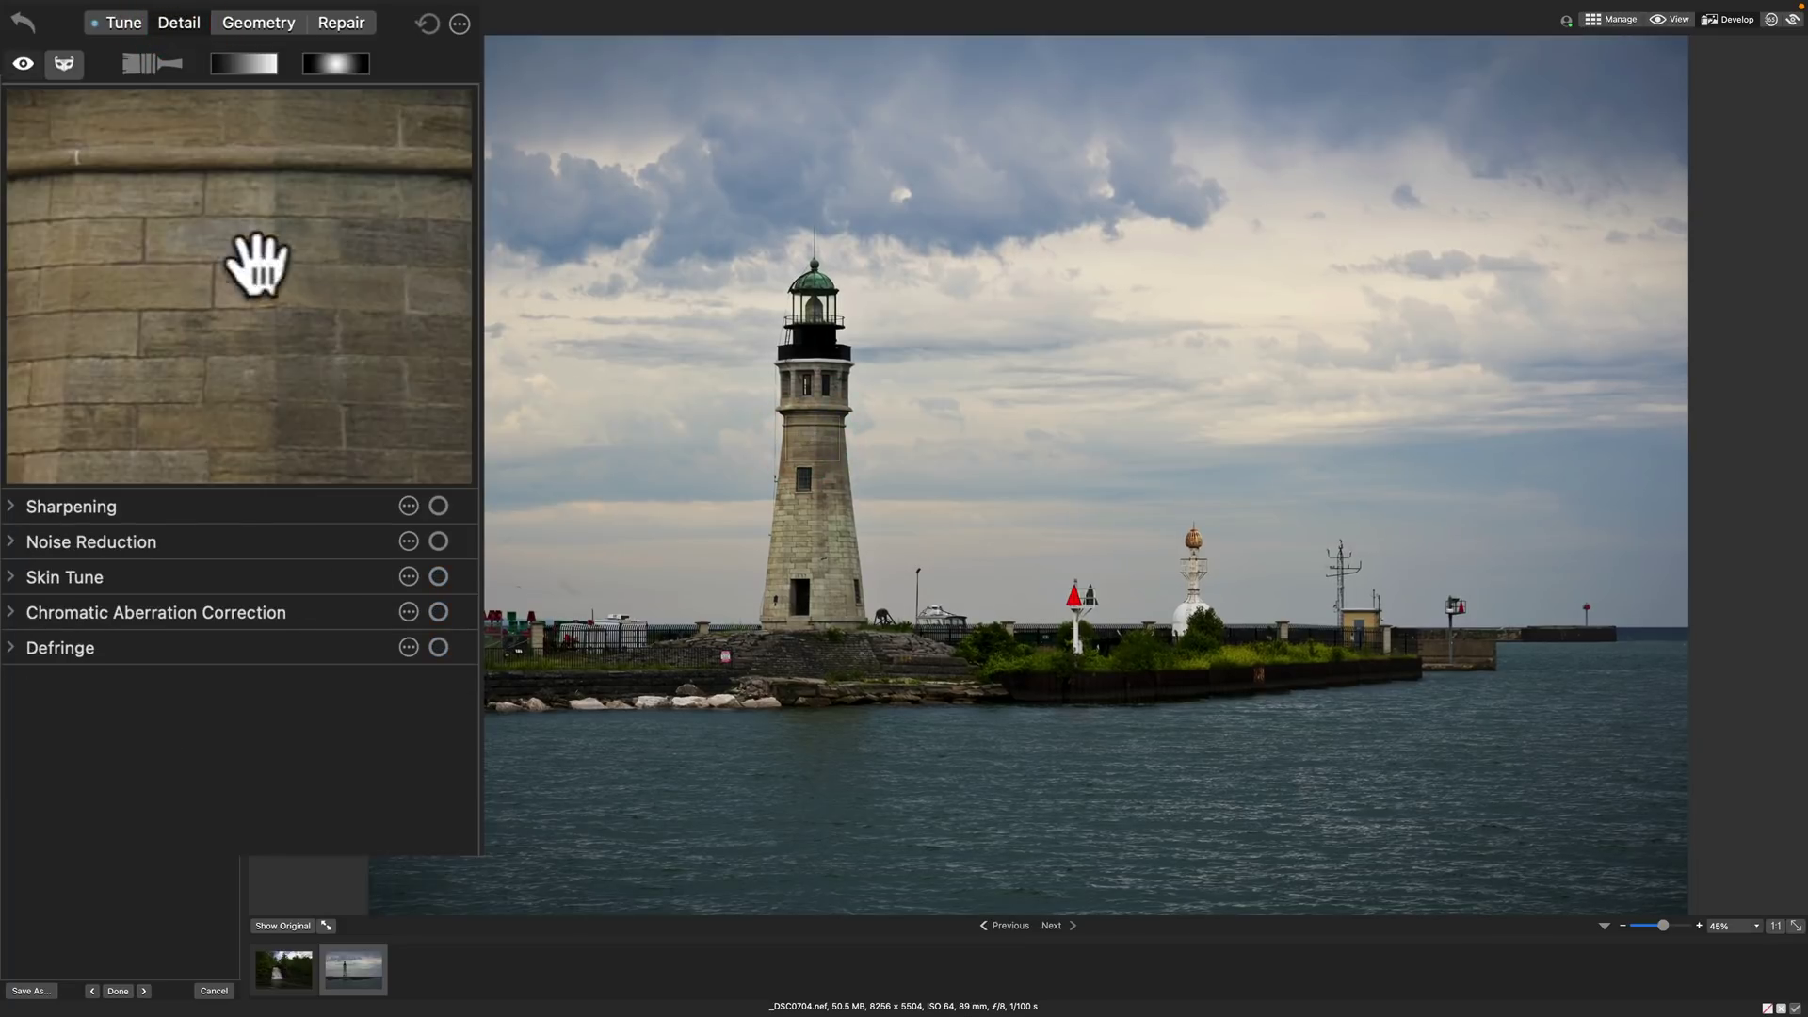
left_click(17, 508)
left_click_drag(17, 548, 134, 547)
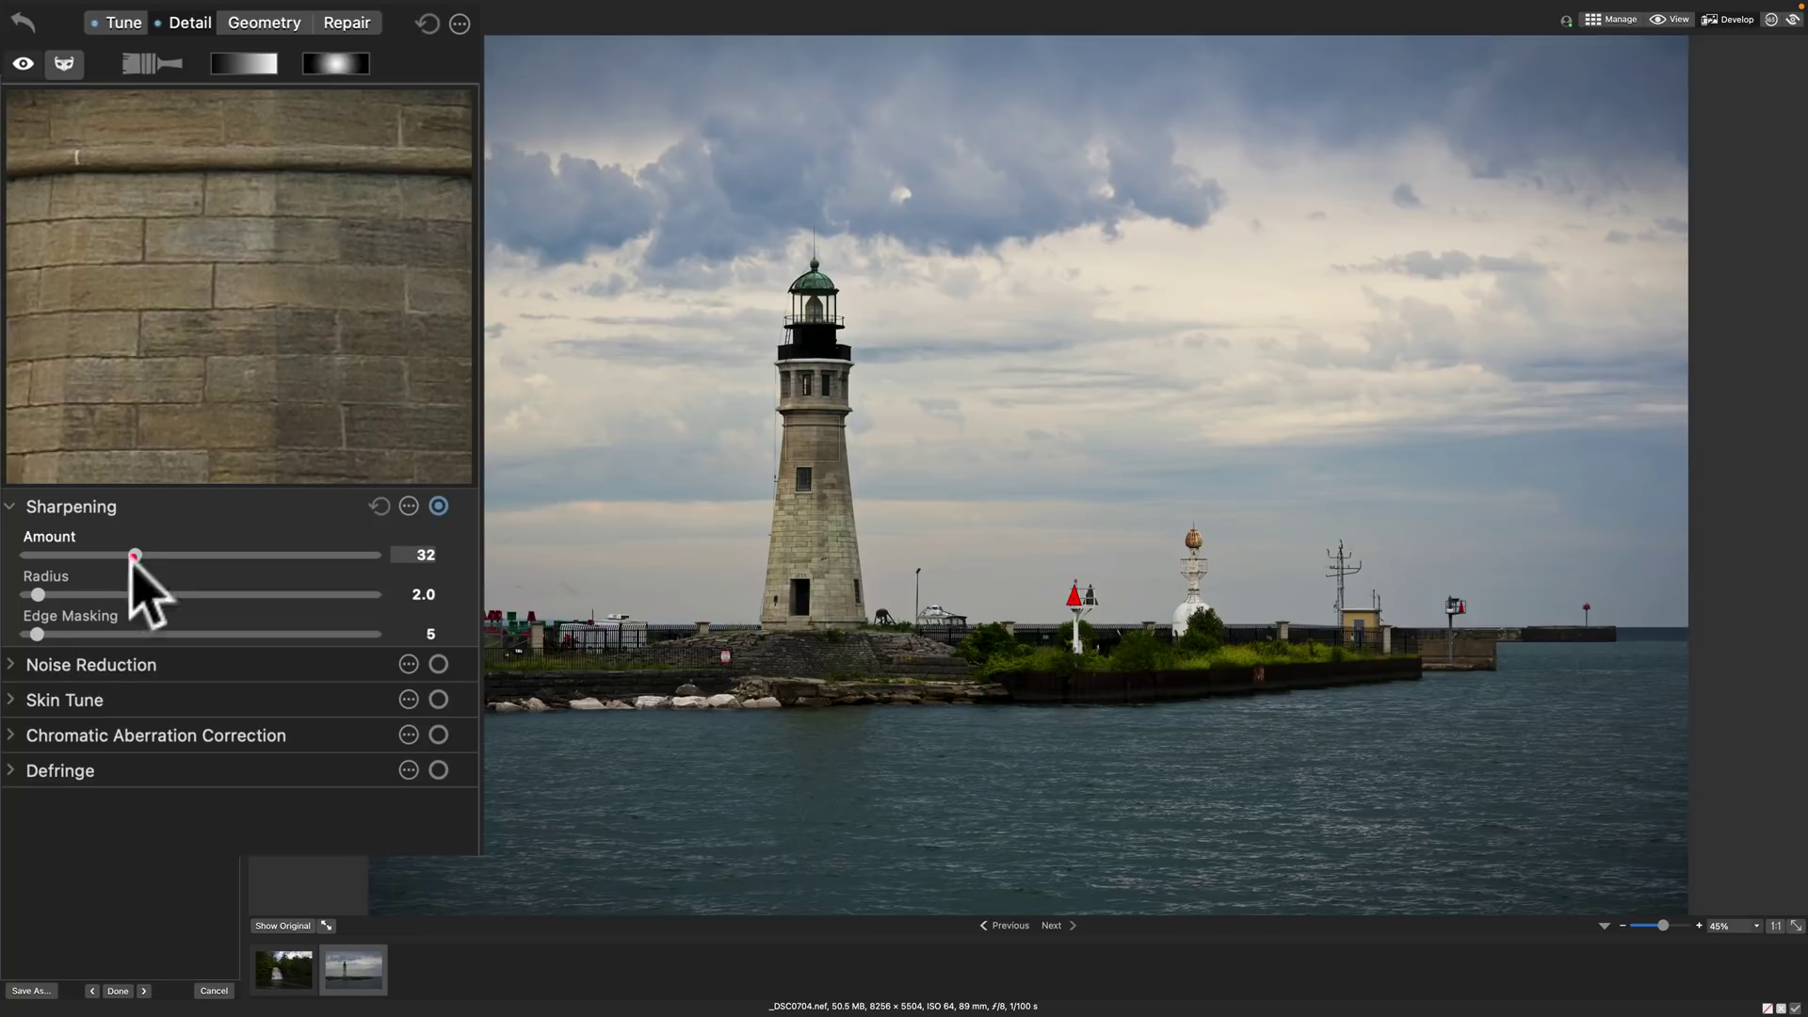
- Set Luminance Noise reduction to 13, then glance at Skin Tune, Chromatic Aberration and Defringe
left_click(10, 665)
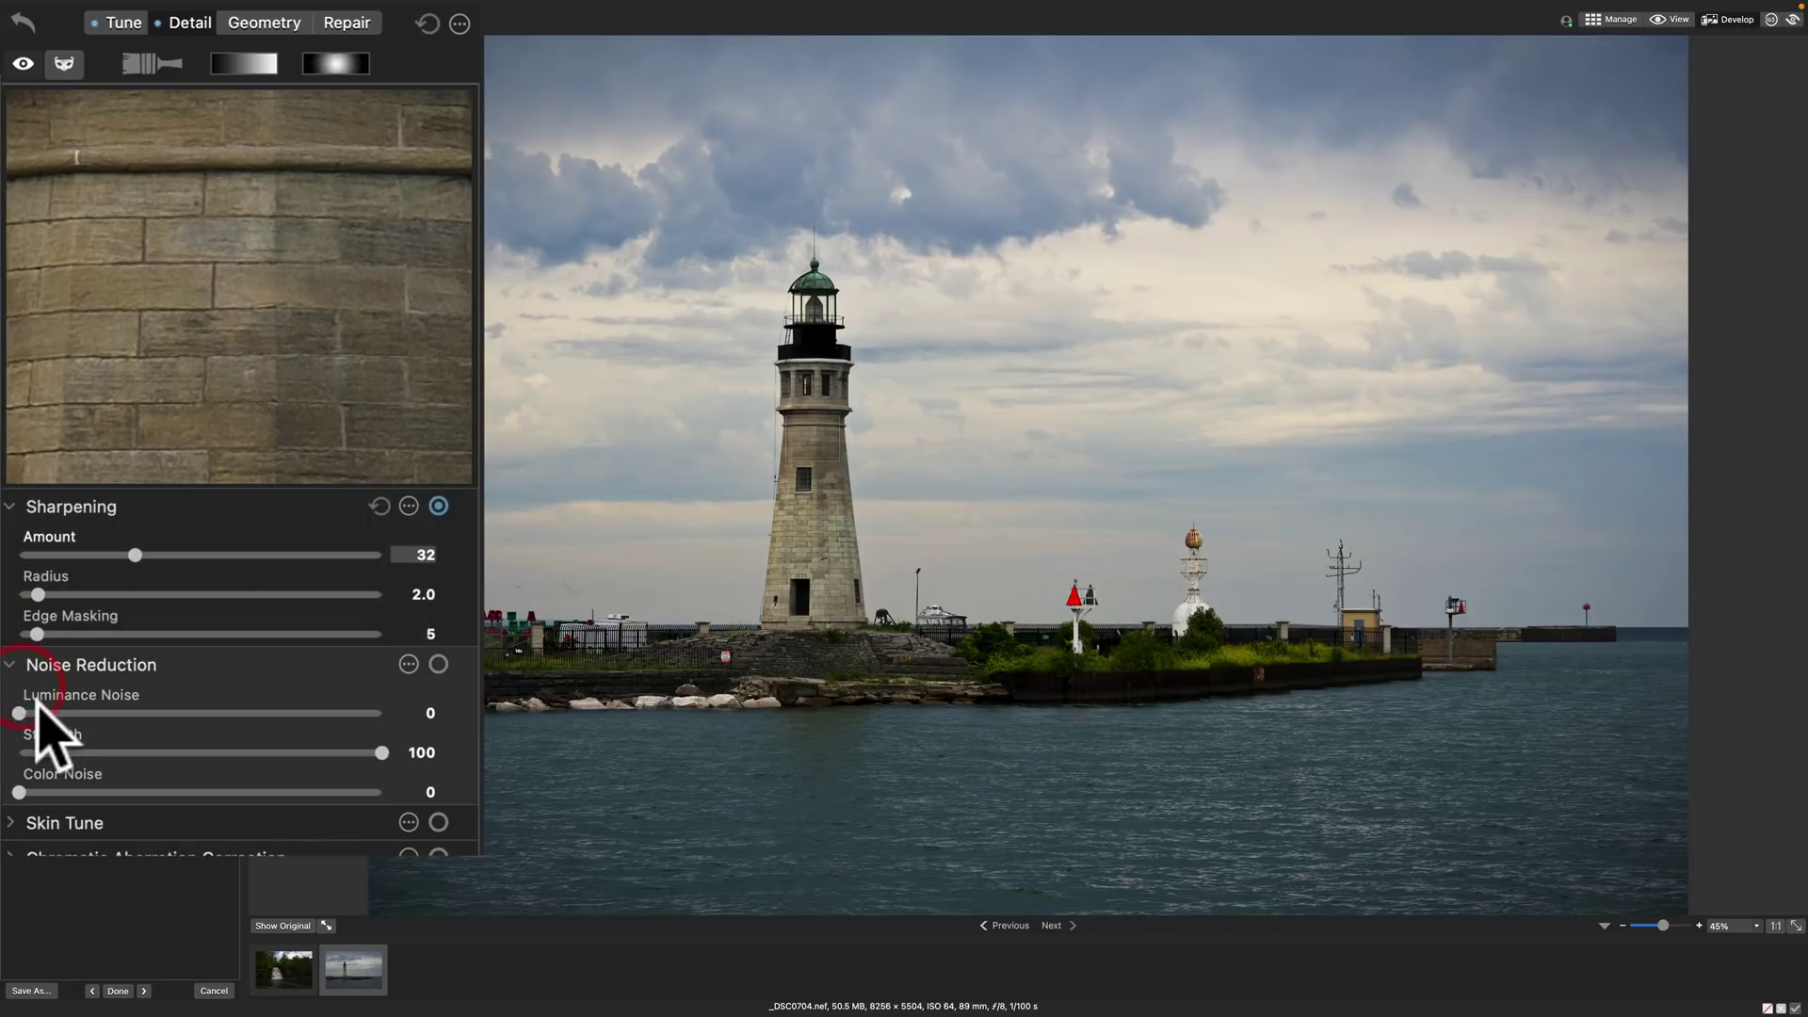
left_click_drag(20, 713, 65, 713)
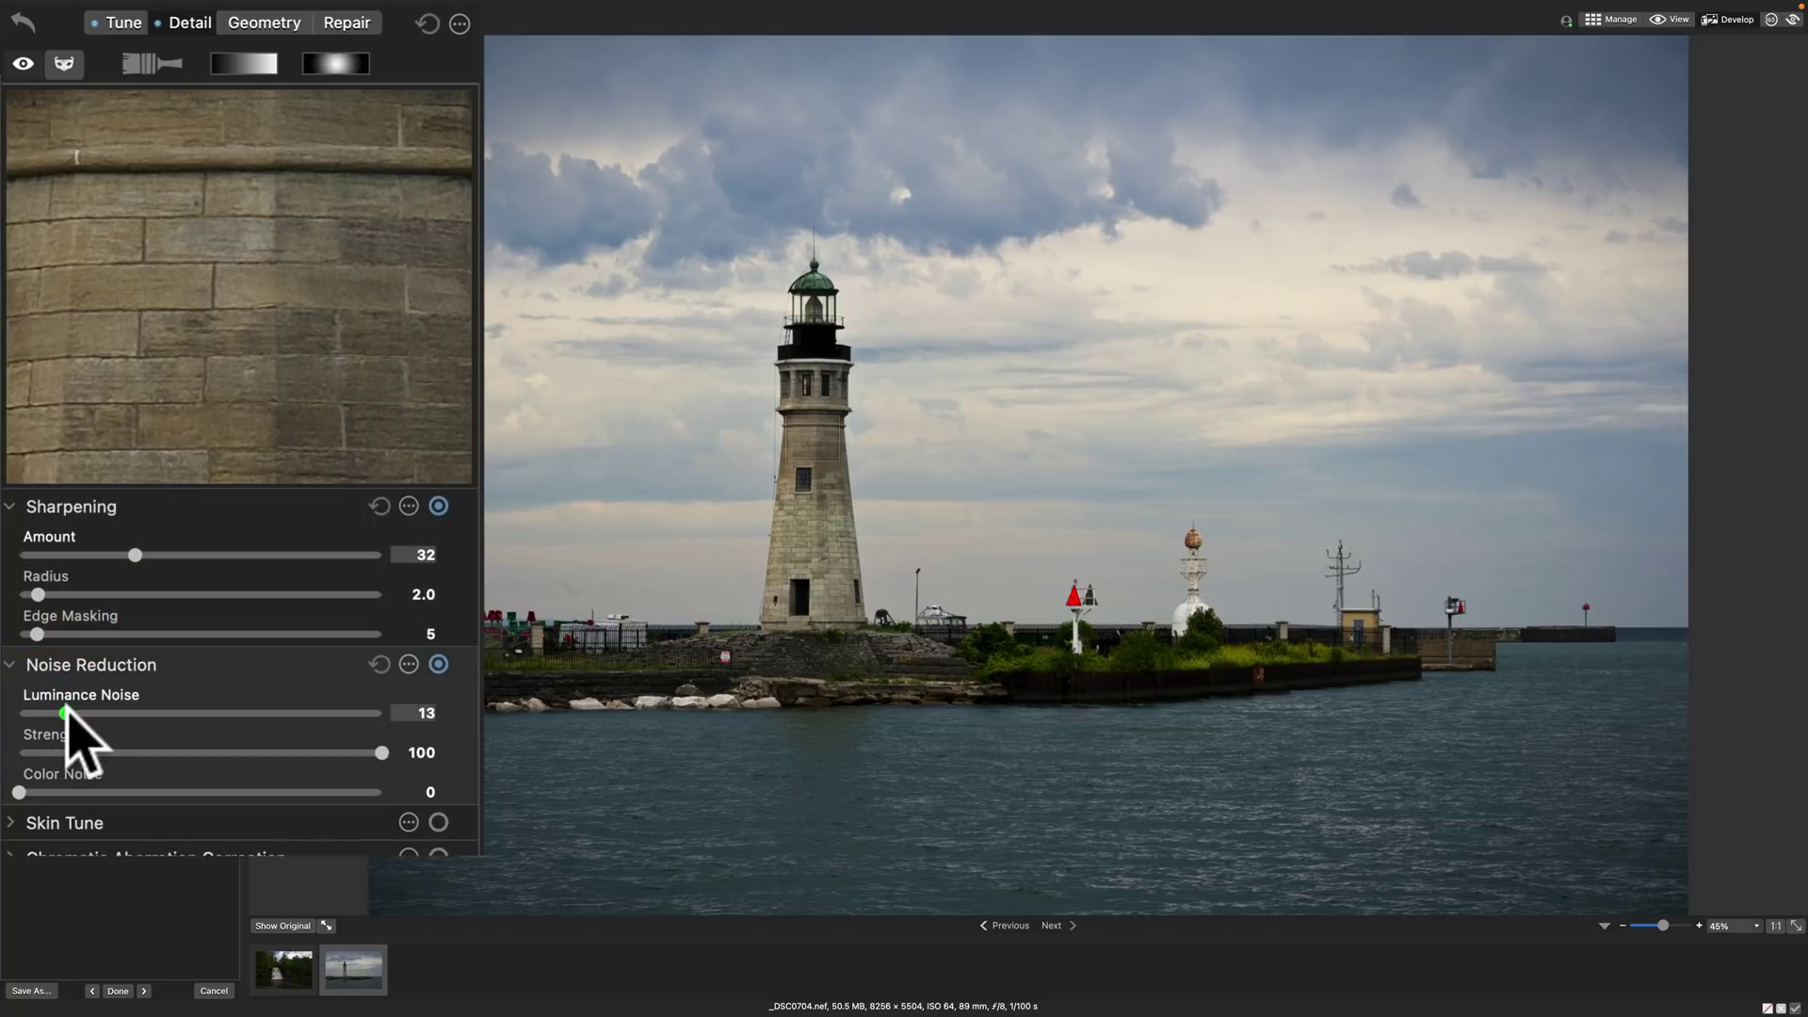
left_click(11, 665)
left_click(7, 700)
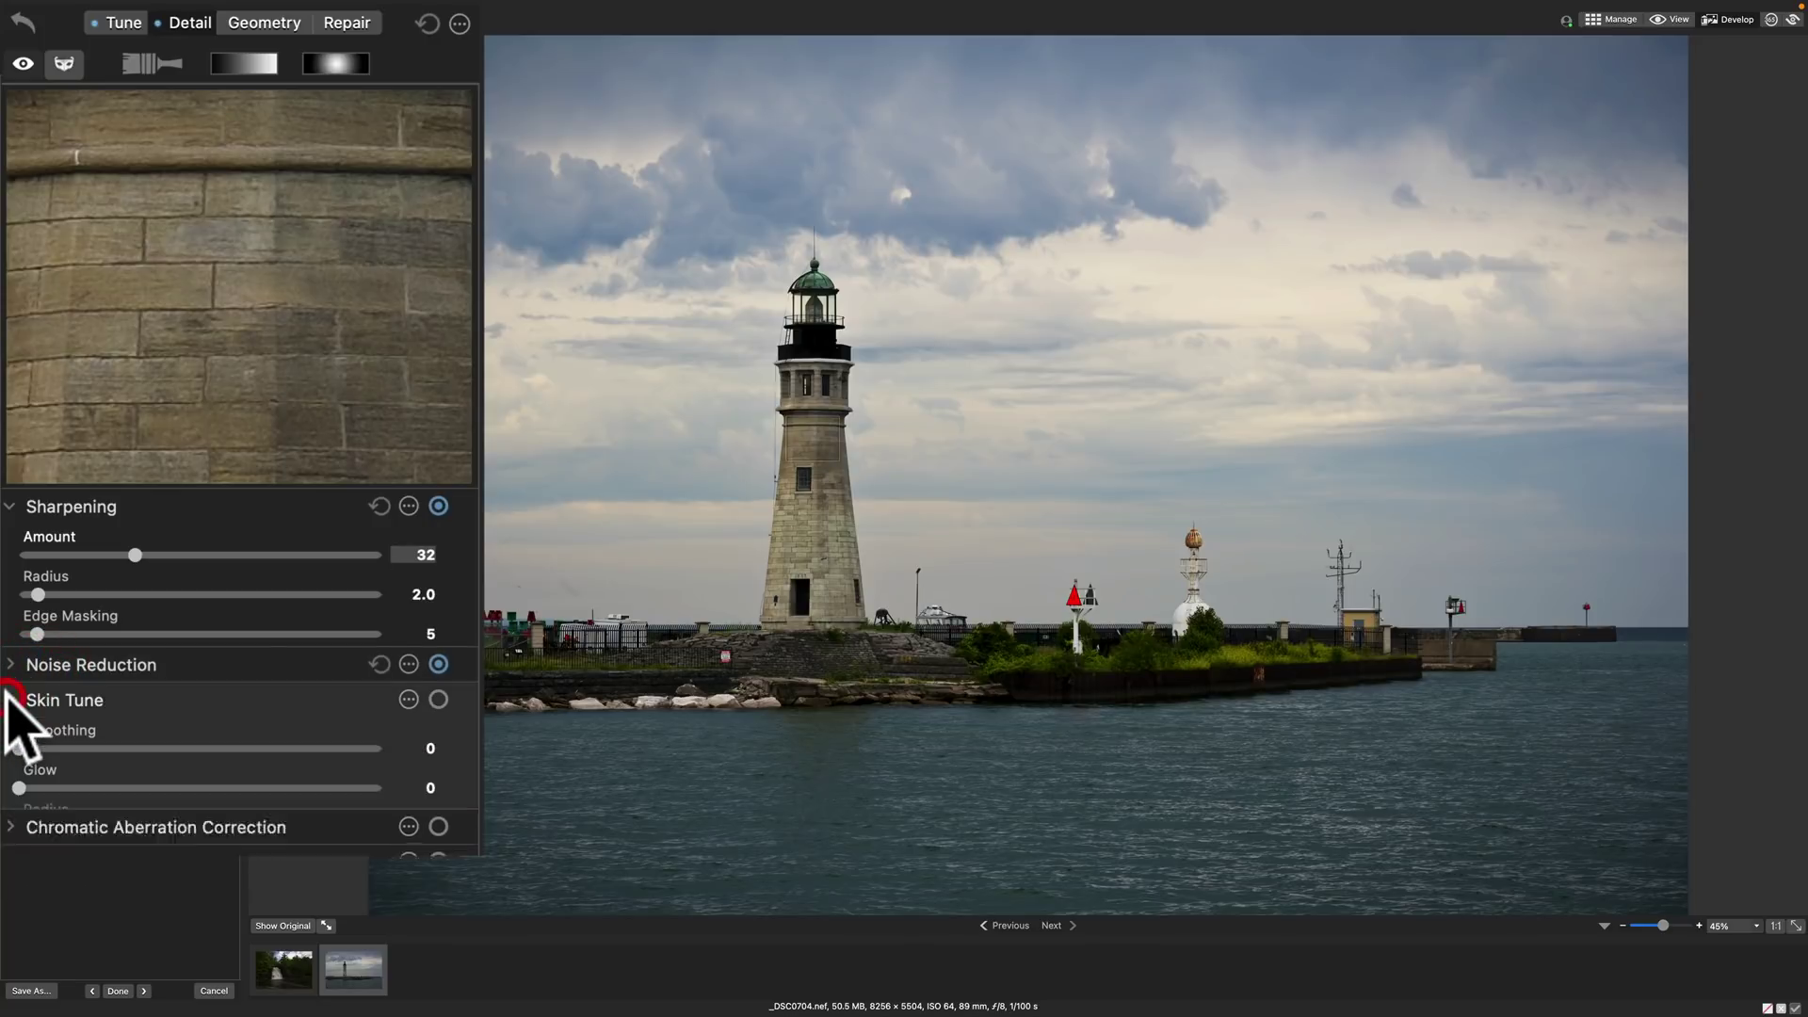
left_click(7, 700)
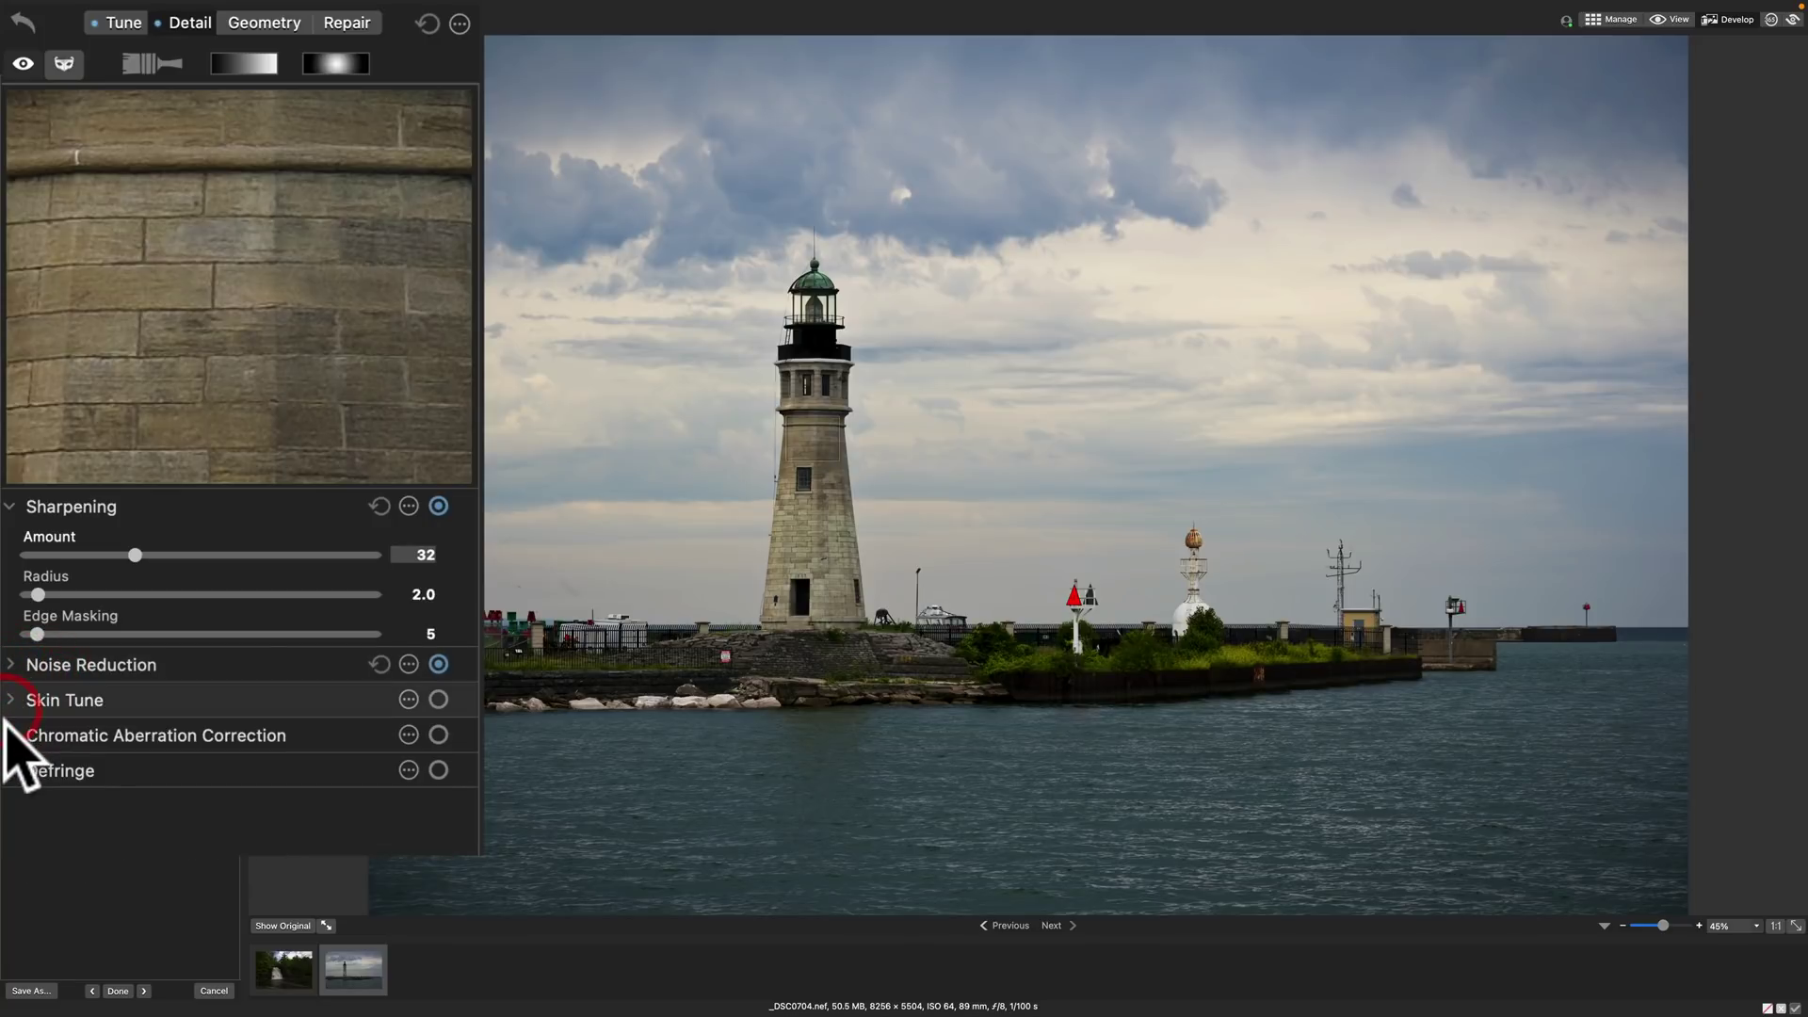
left_click(7, 733)
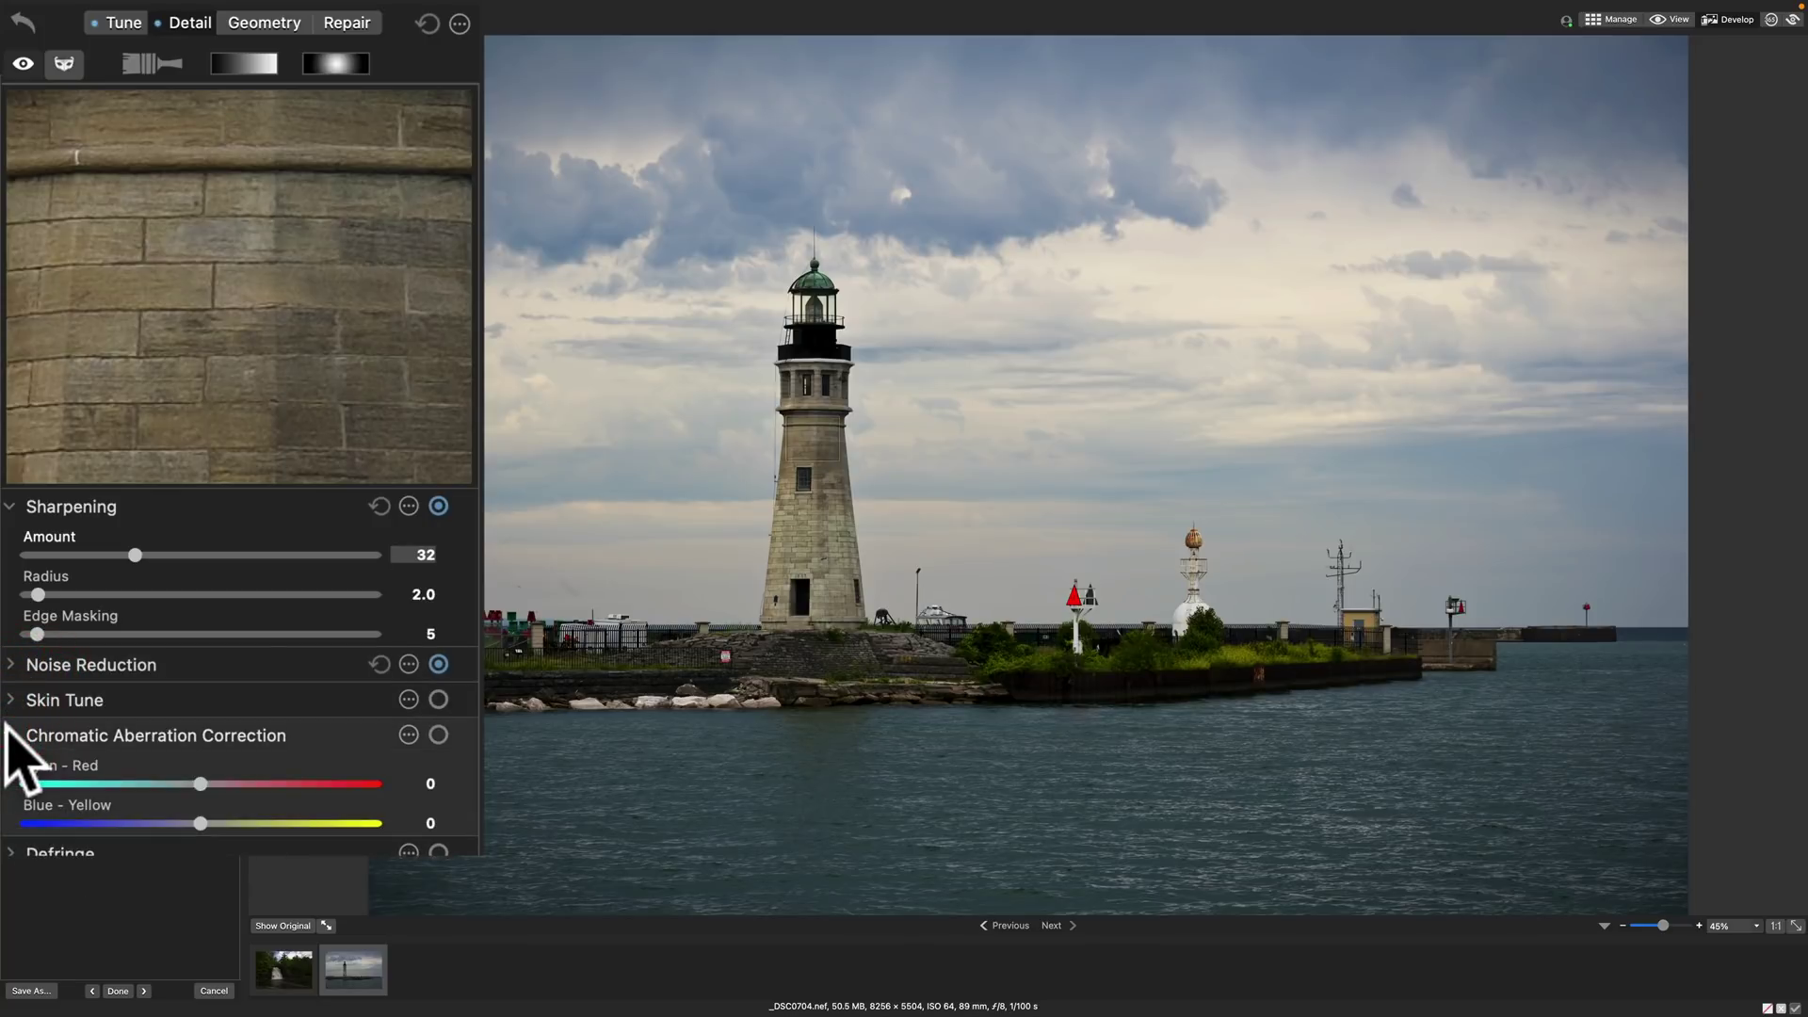
left_click(7, 735)
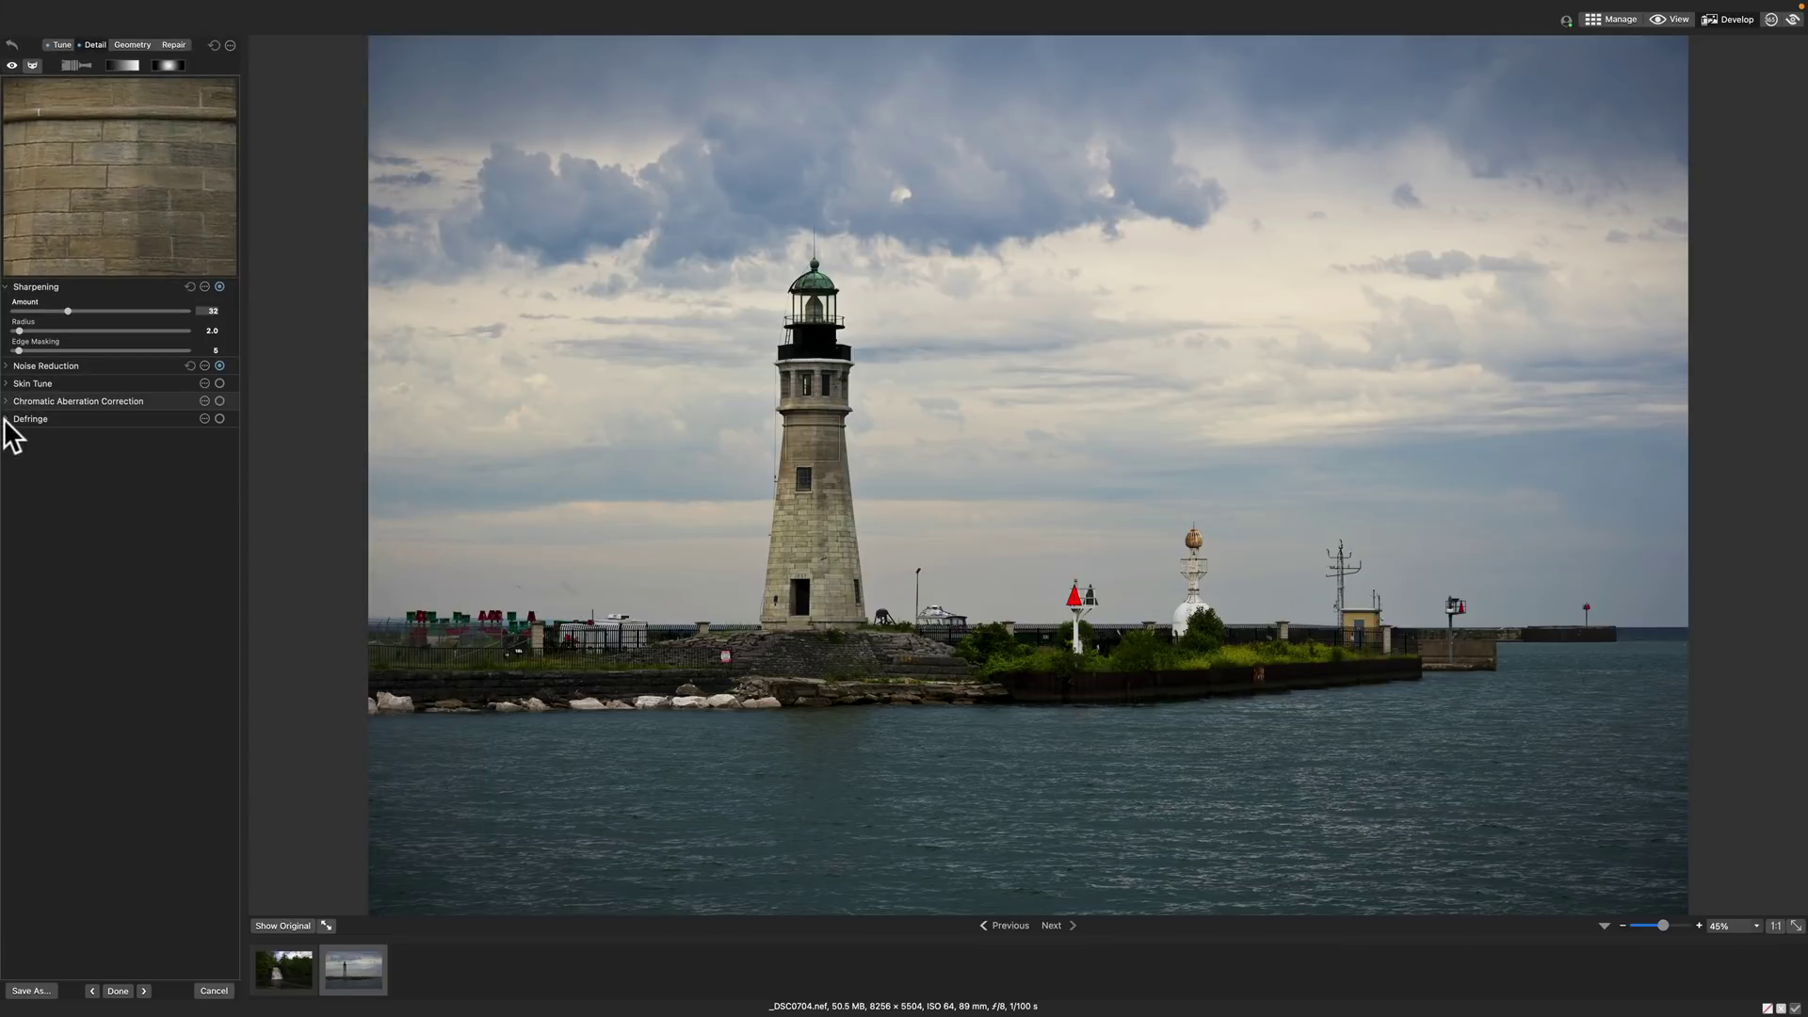
left_click(7, 420)
left_click(7, 420)
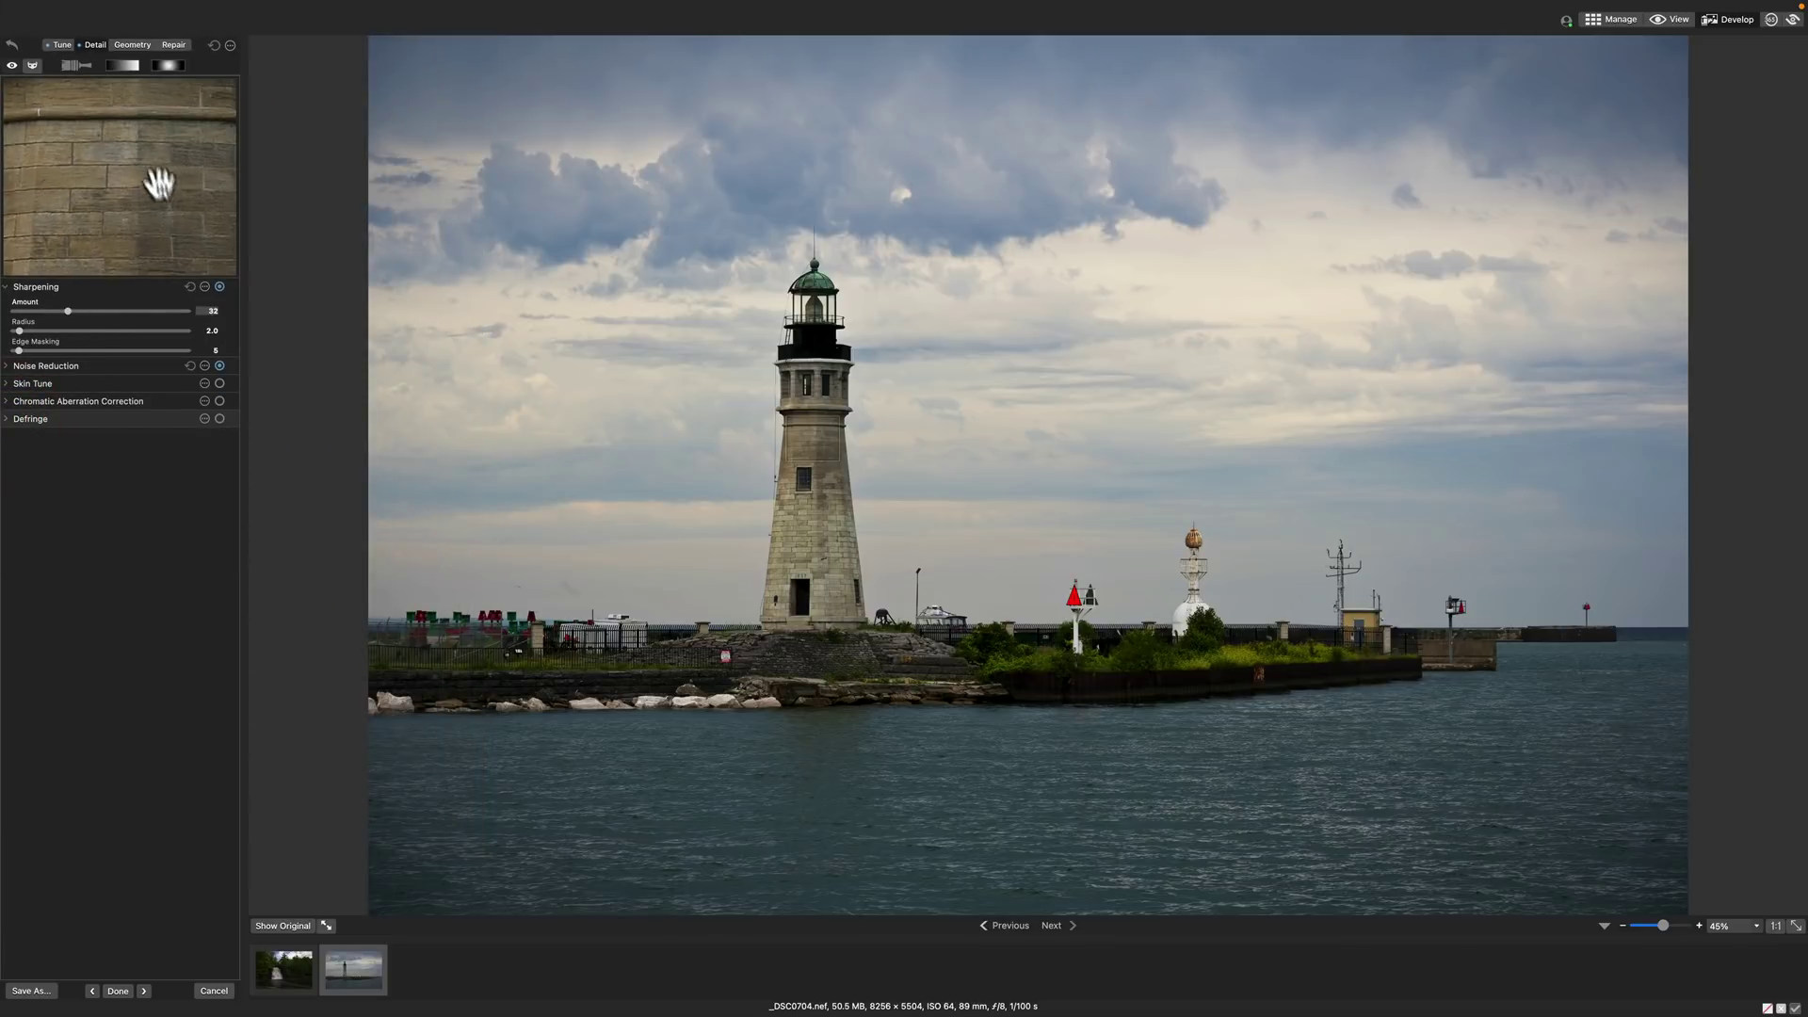
- Nudge the Geometry tab's Lens Distortion slider slightly, leaving distortion at 0, then go to Repair
left_click(131, 44)
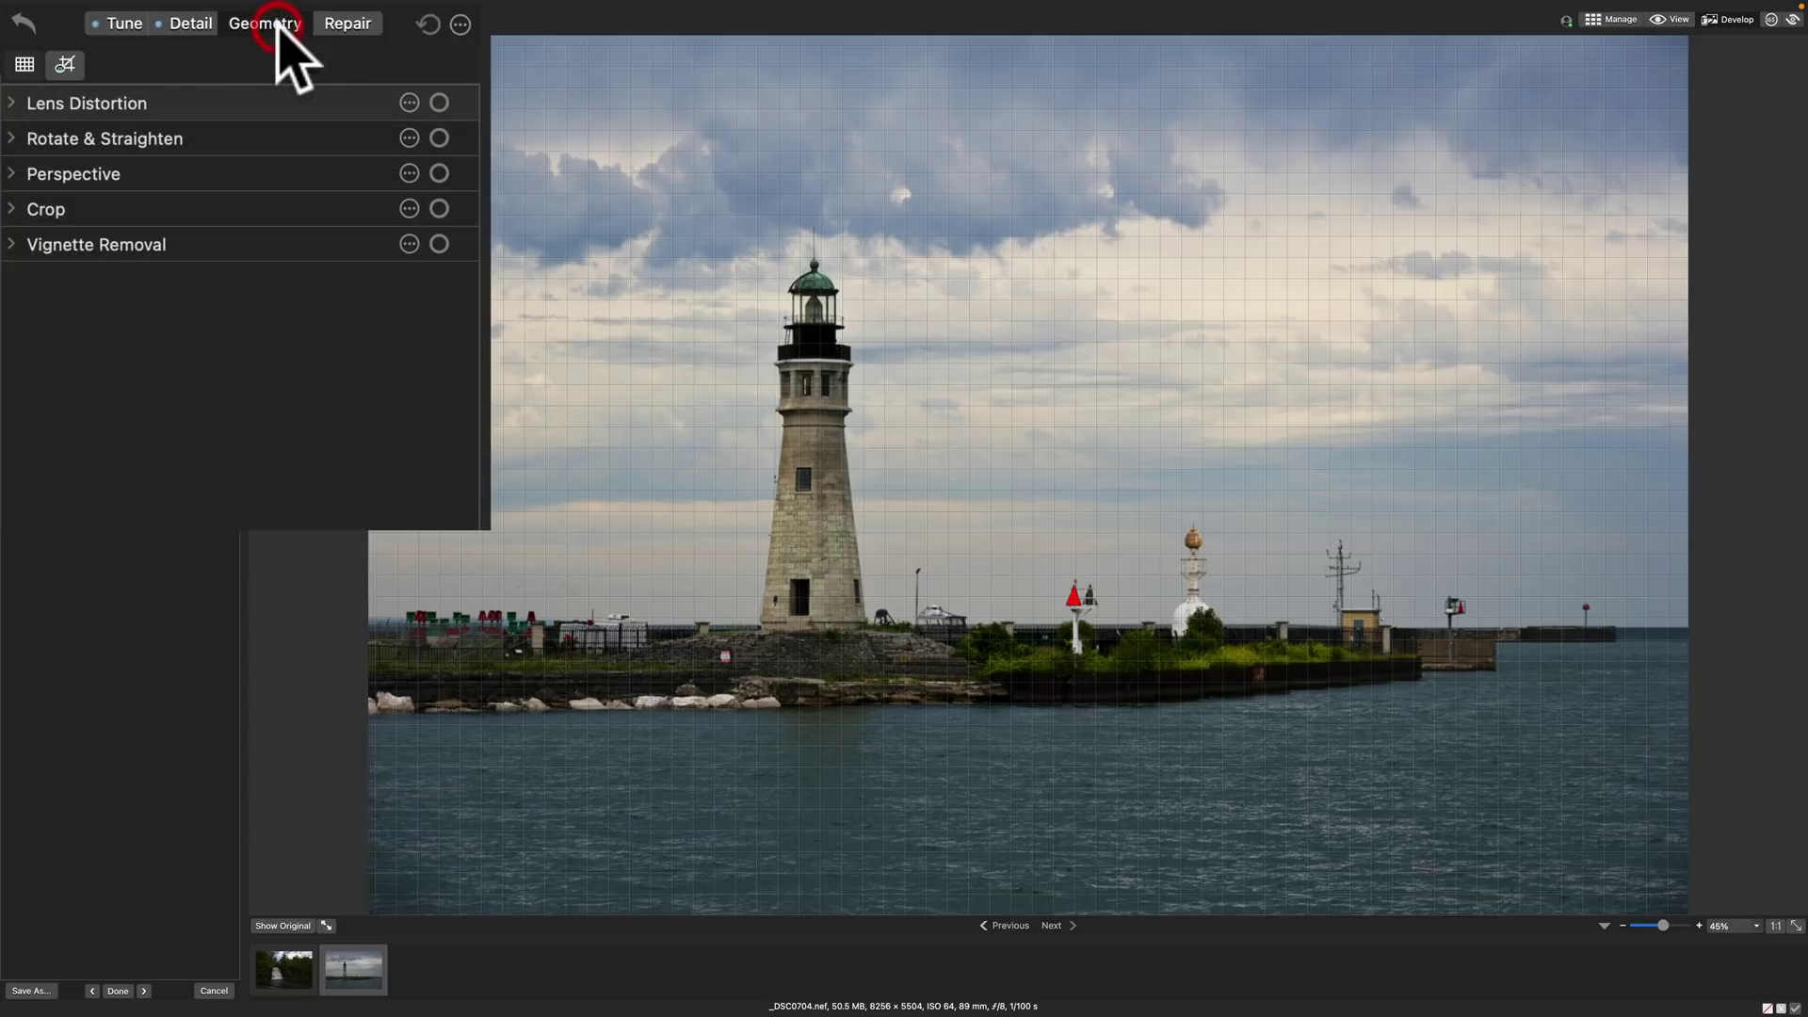
left_click(13, 103)
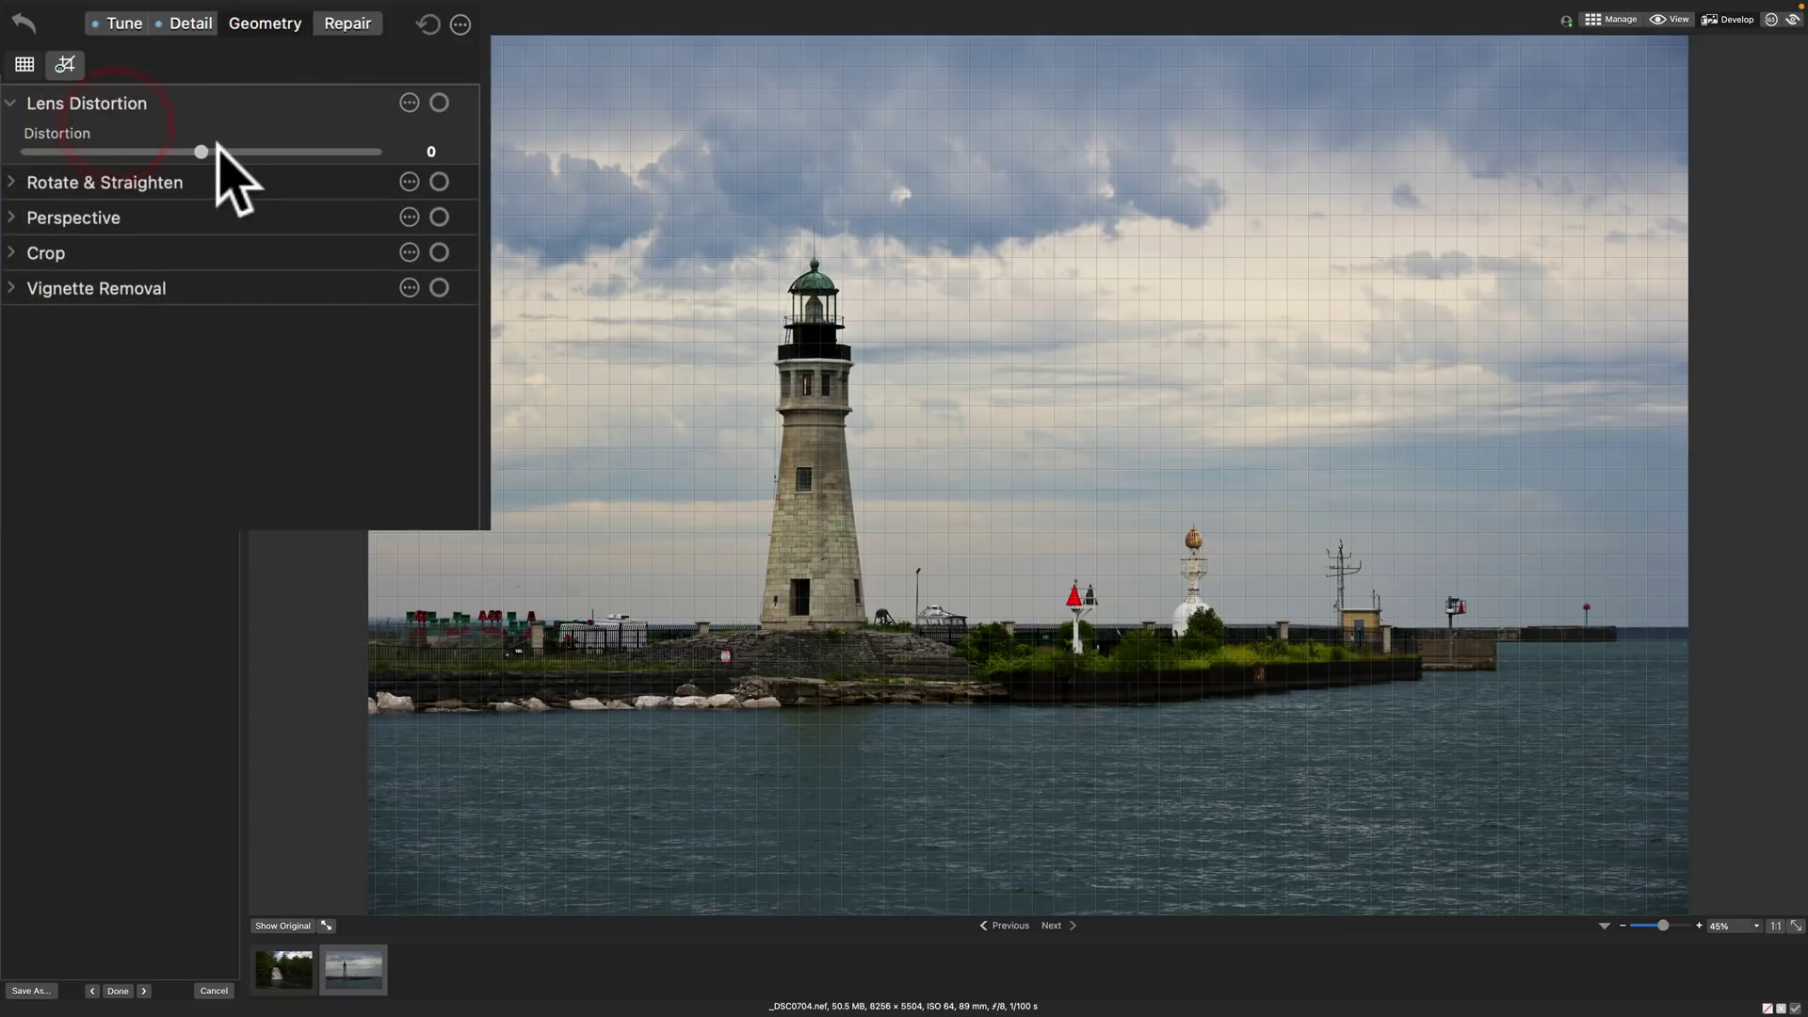
mouse_move(194, 150)
left_mouse_down()
mouse_move(243, 160)
mouse_move(175, 152)
mouse_move(201, 151)
left_mouse_up()
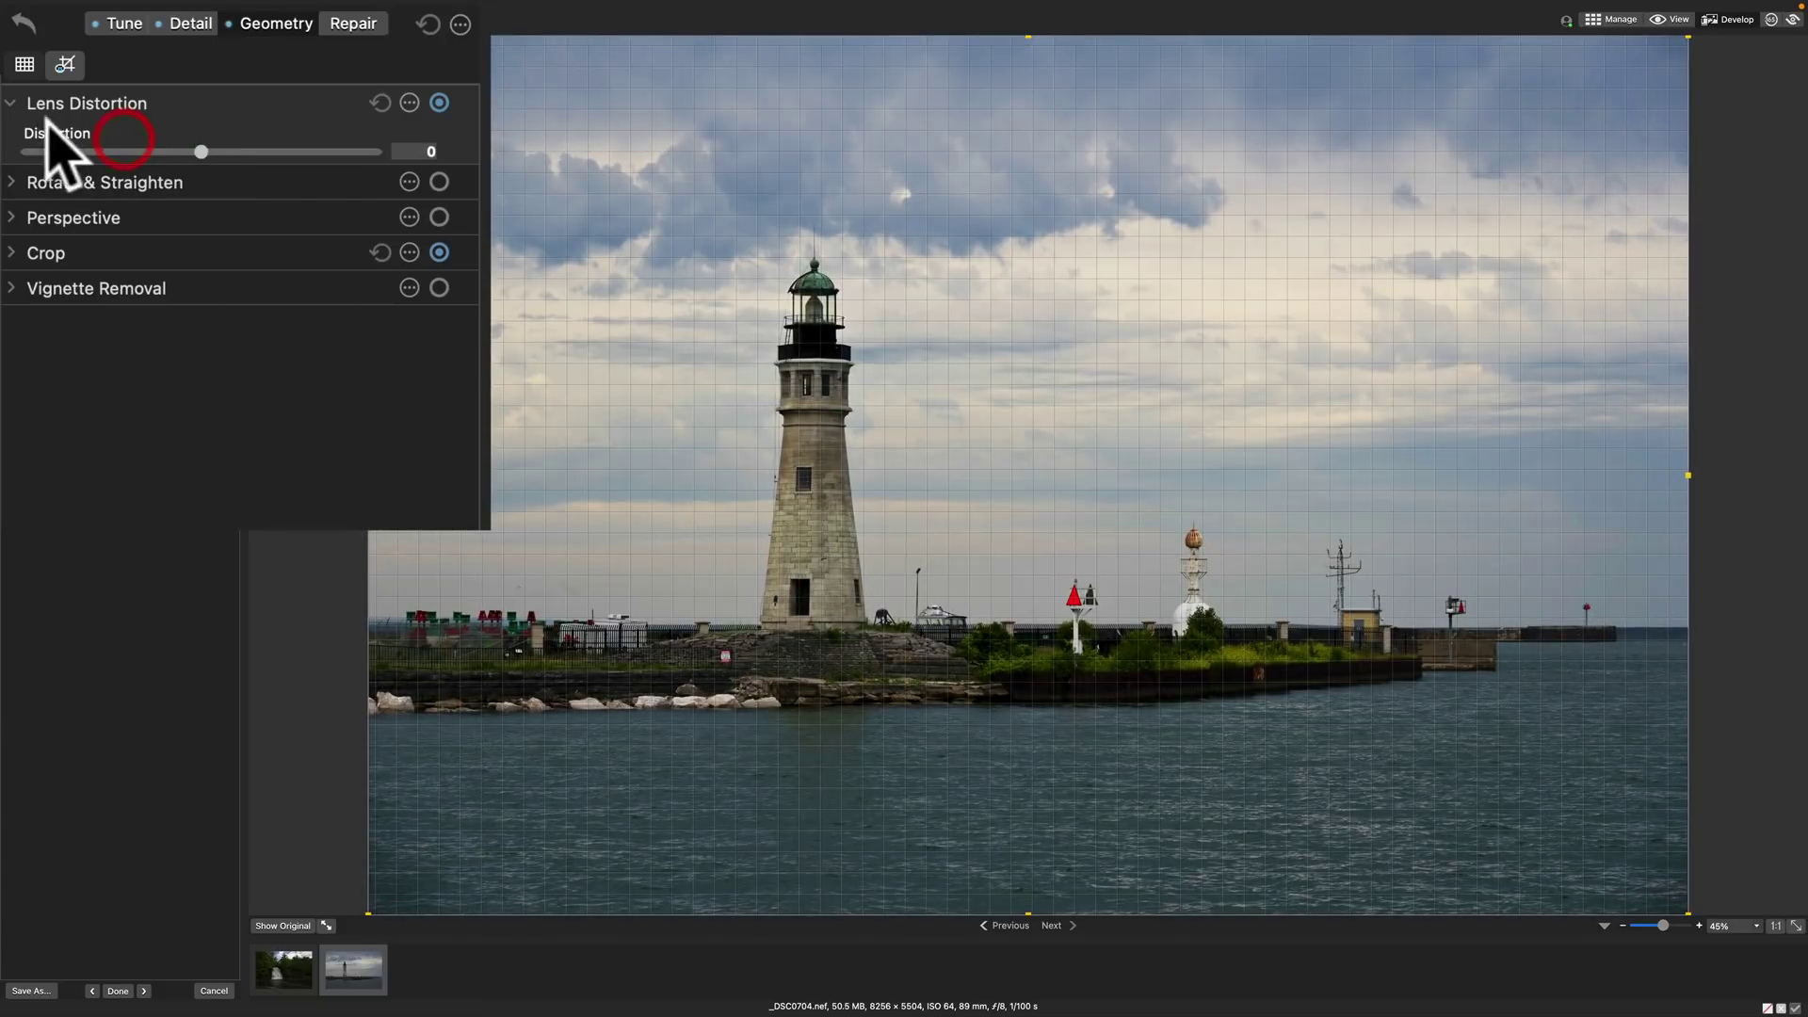
left_click(12, 102)
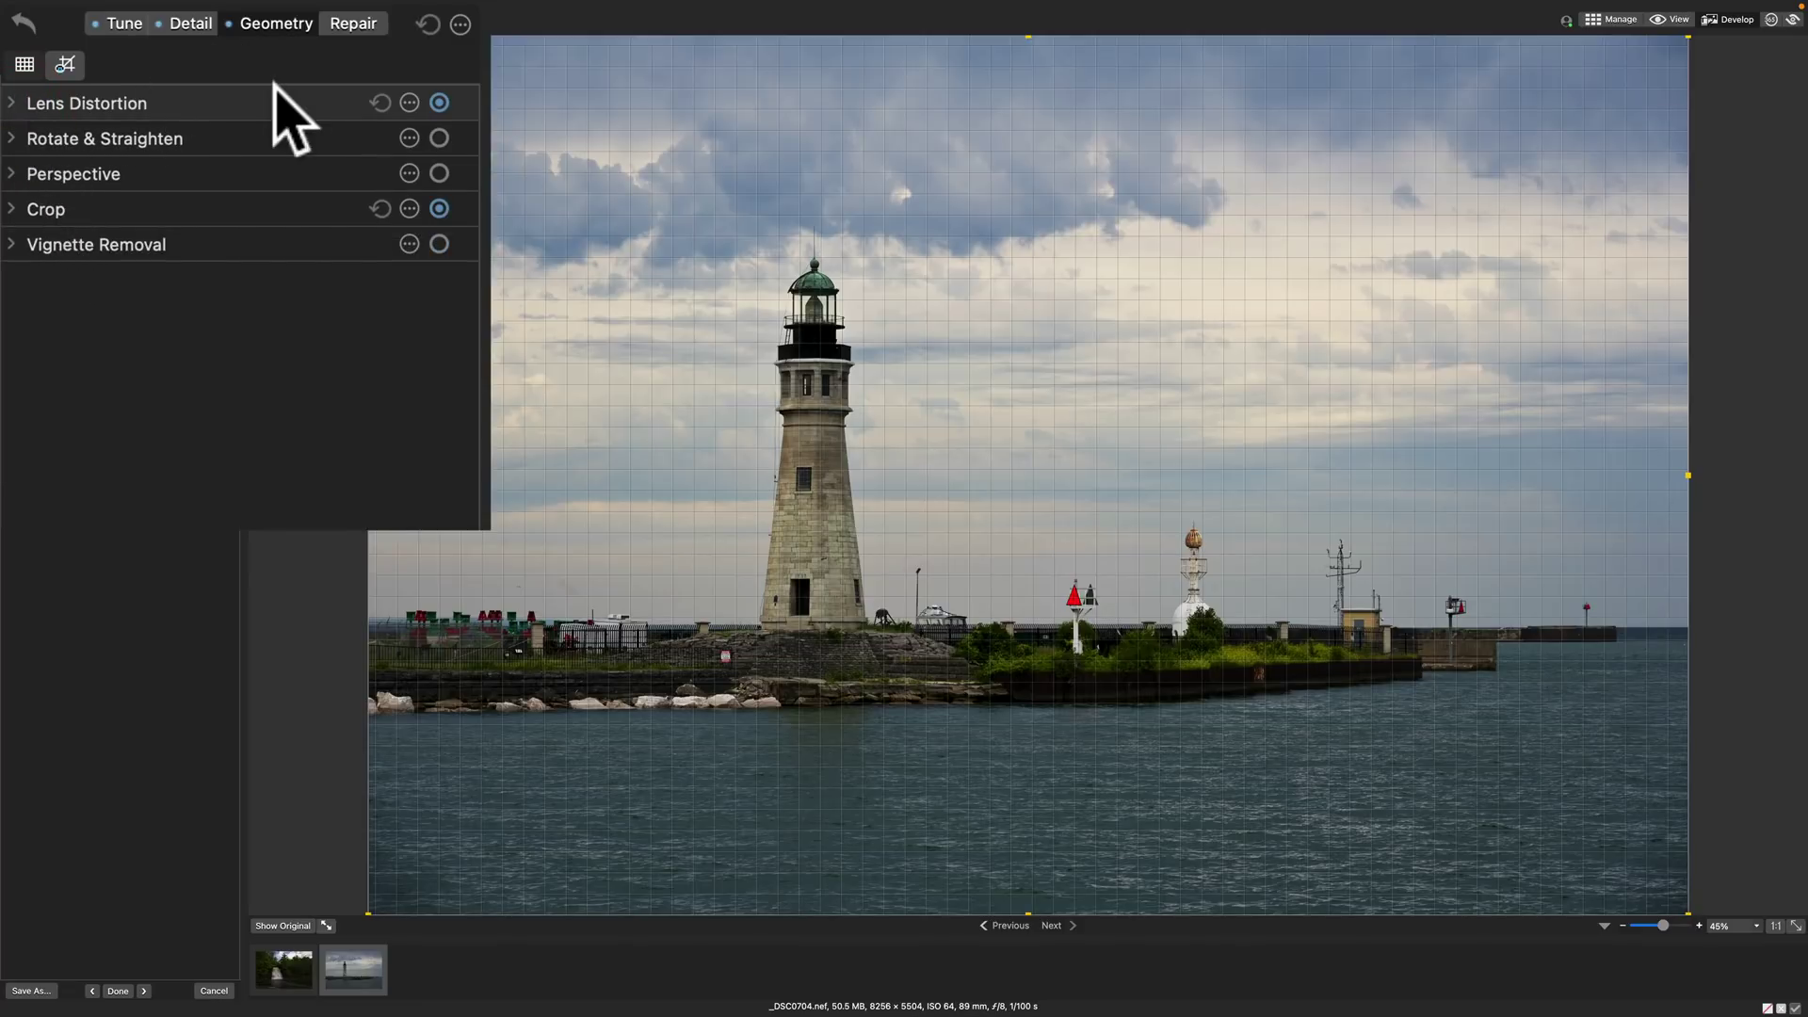
left_click(356, 26)
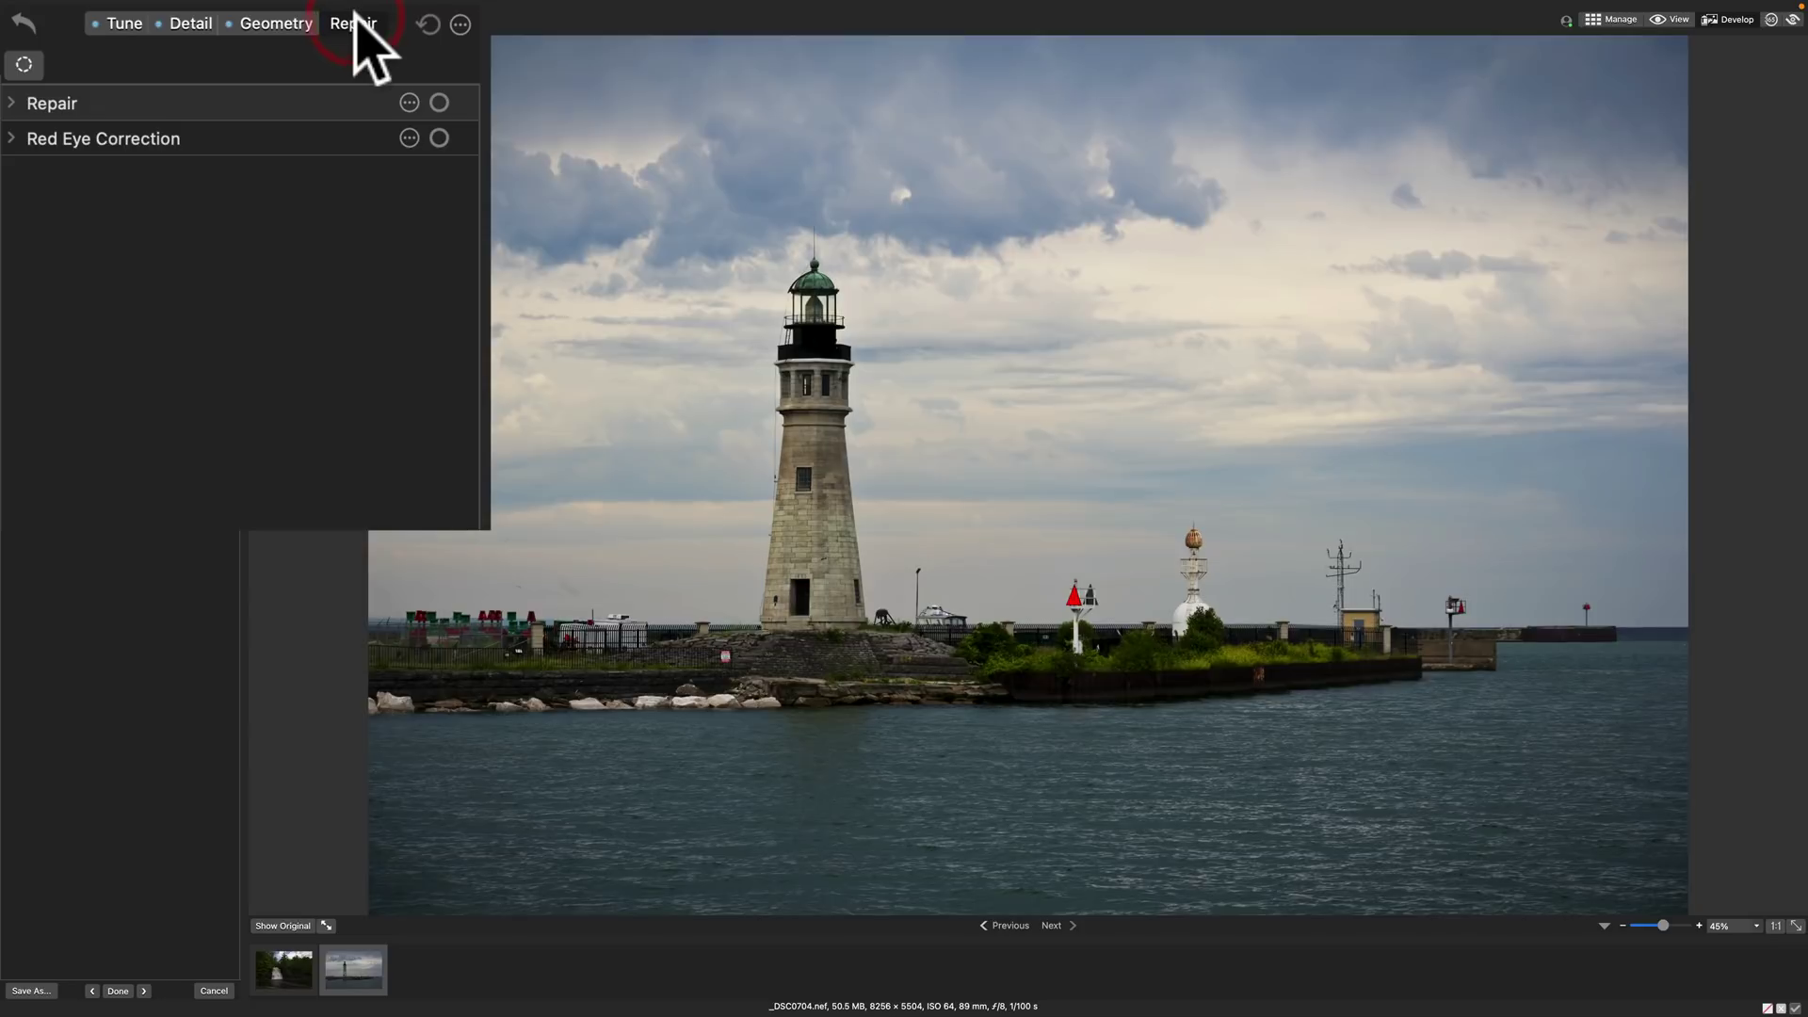
- Heal three spots in the upper-right sky with a Heal brush of Nib Width 44, Feathering 43
left_click(15, 98)
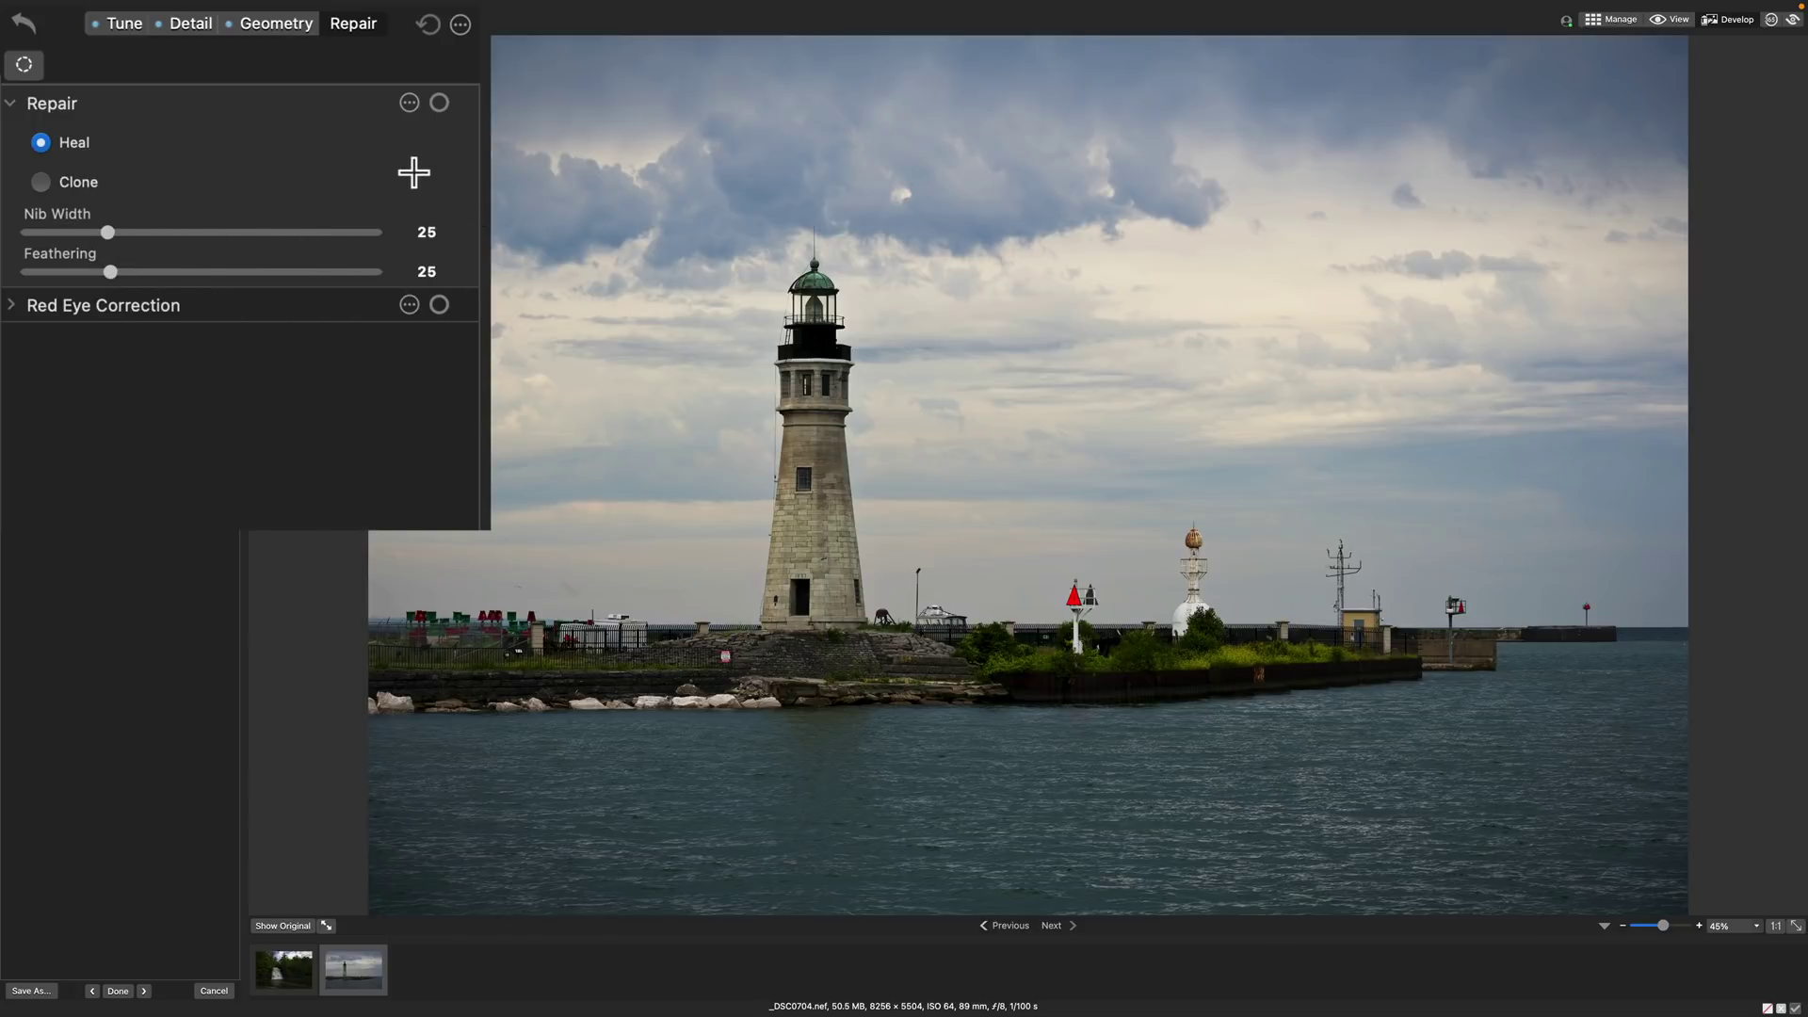
mouse_move(111, 231)
left_mouse_down()
mouse_move(311, 232)
mouse_move(171, 233)
mouse_move(174, 272)
left_mouse_up()
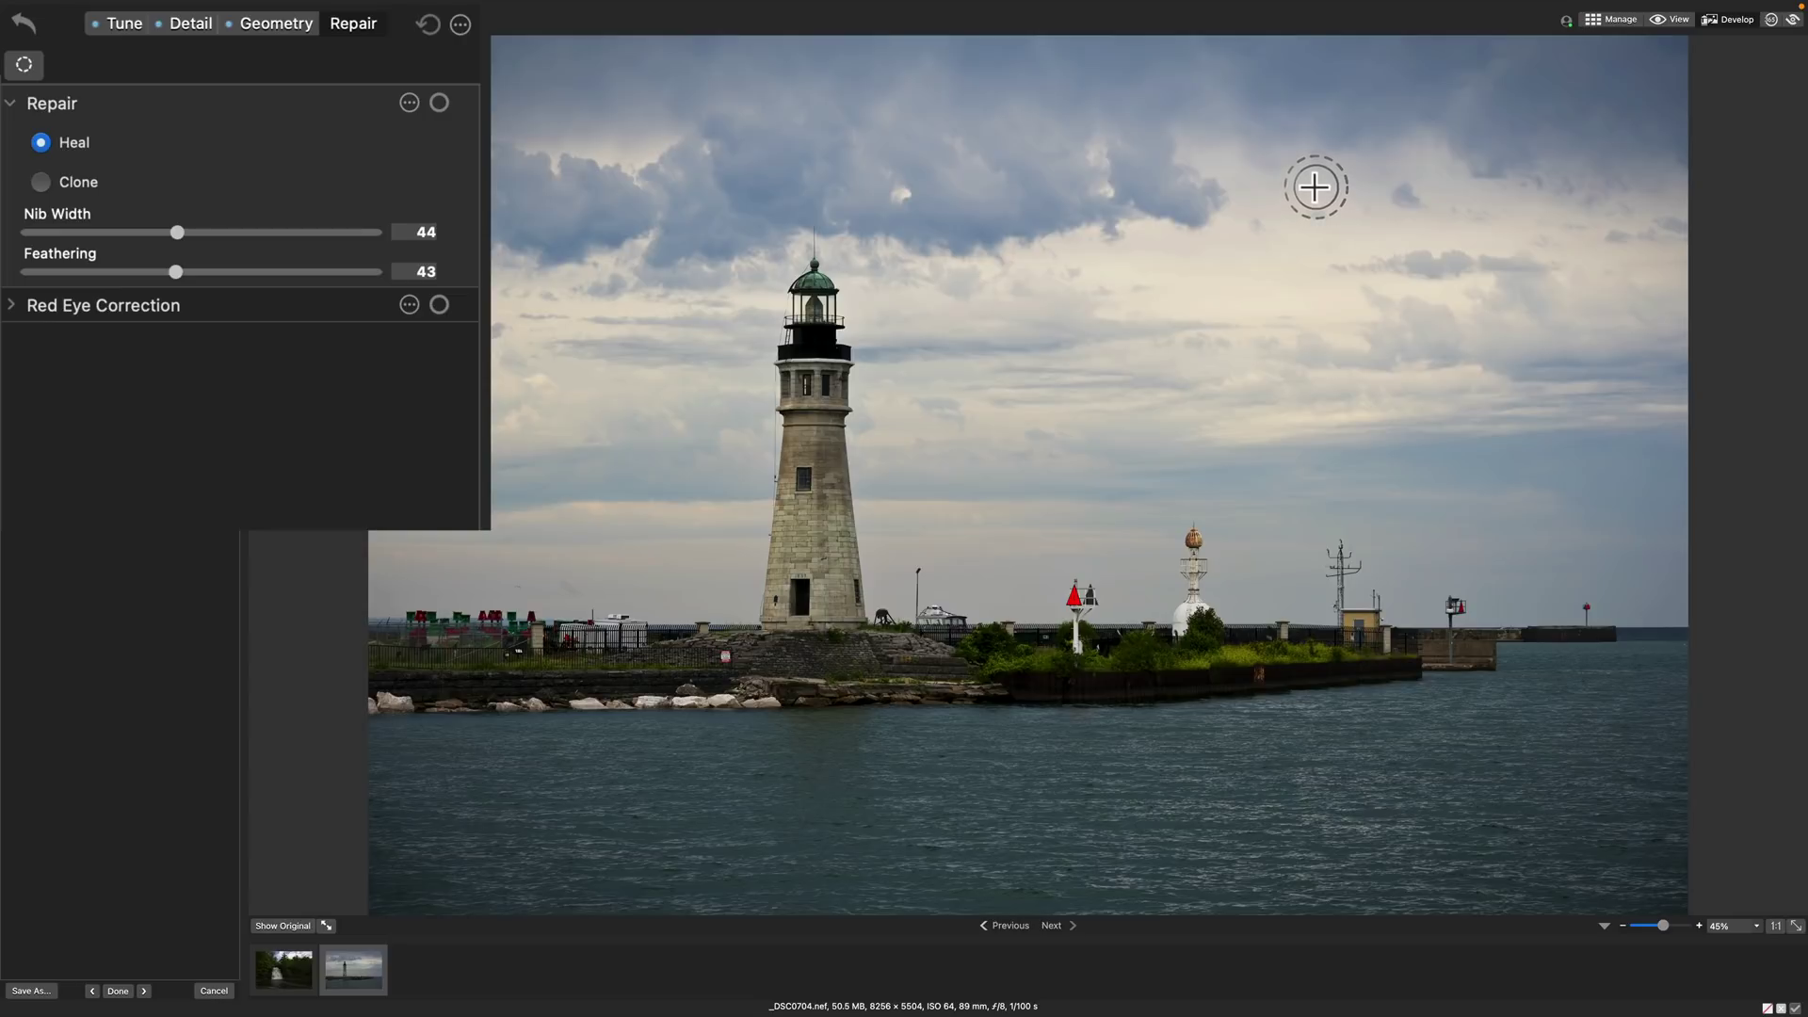
left_click(1315, 187)
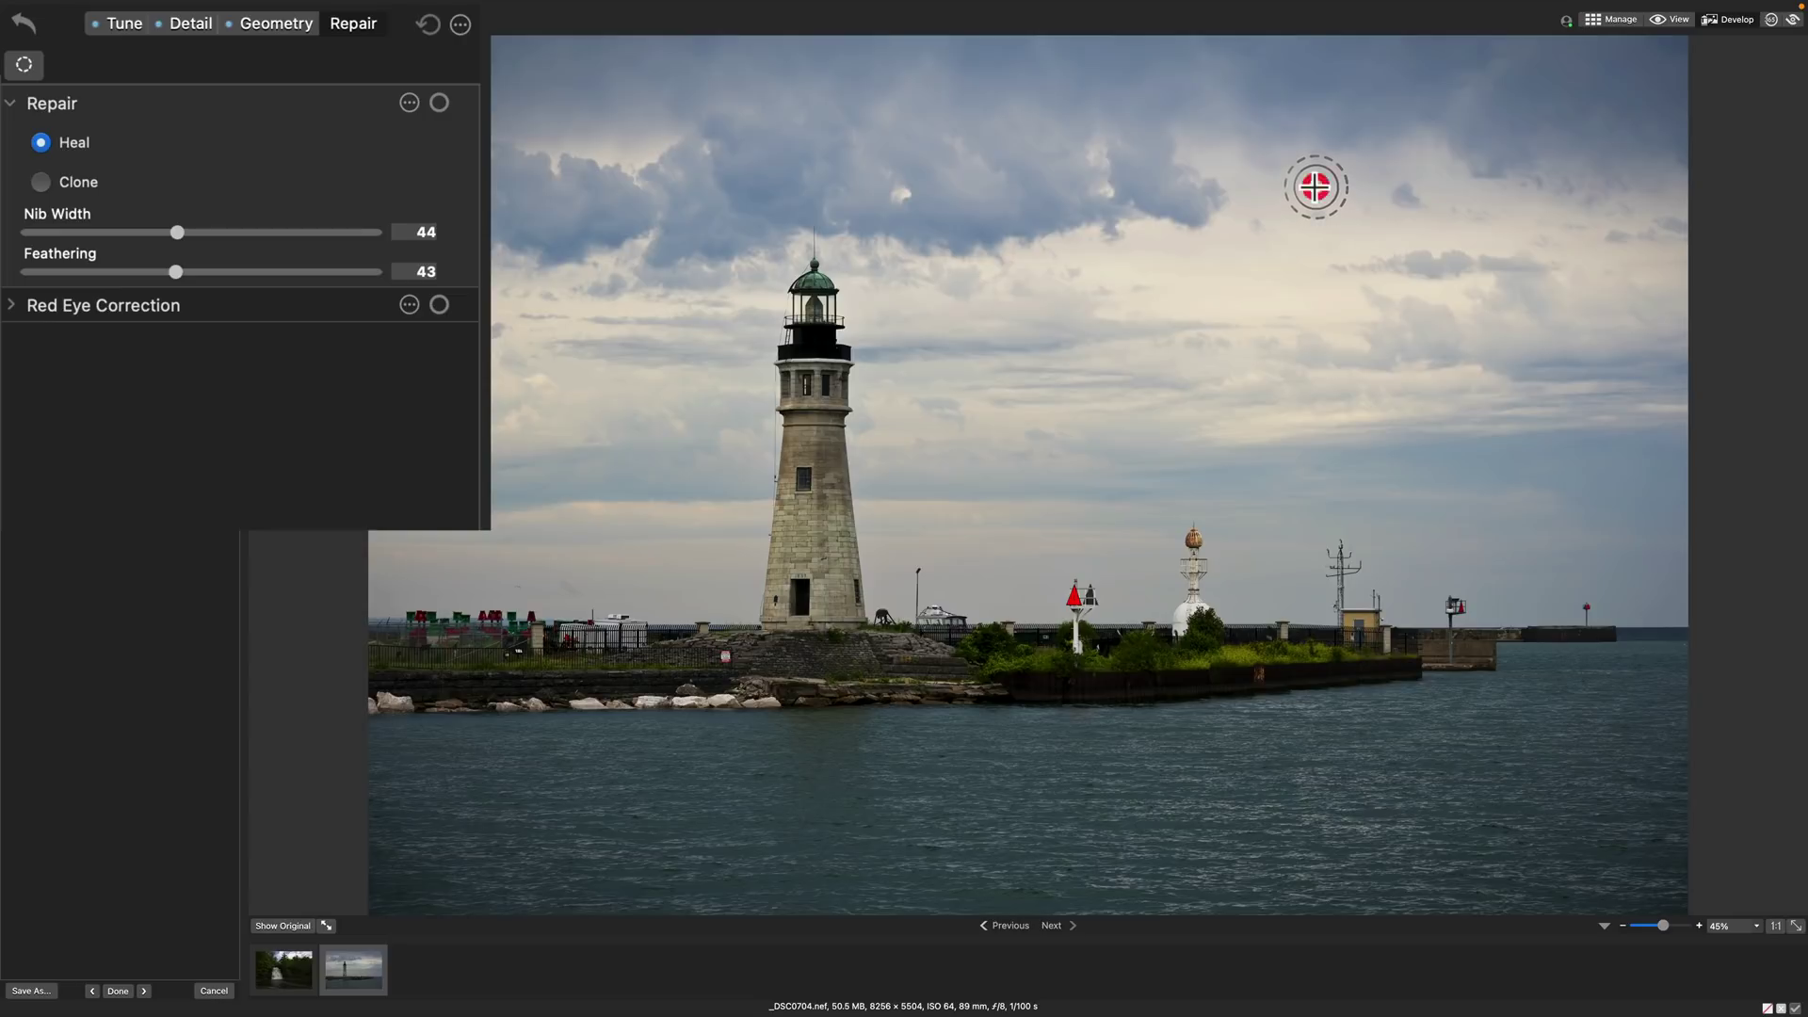
left_click(1406, 196)
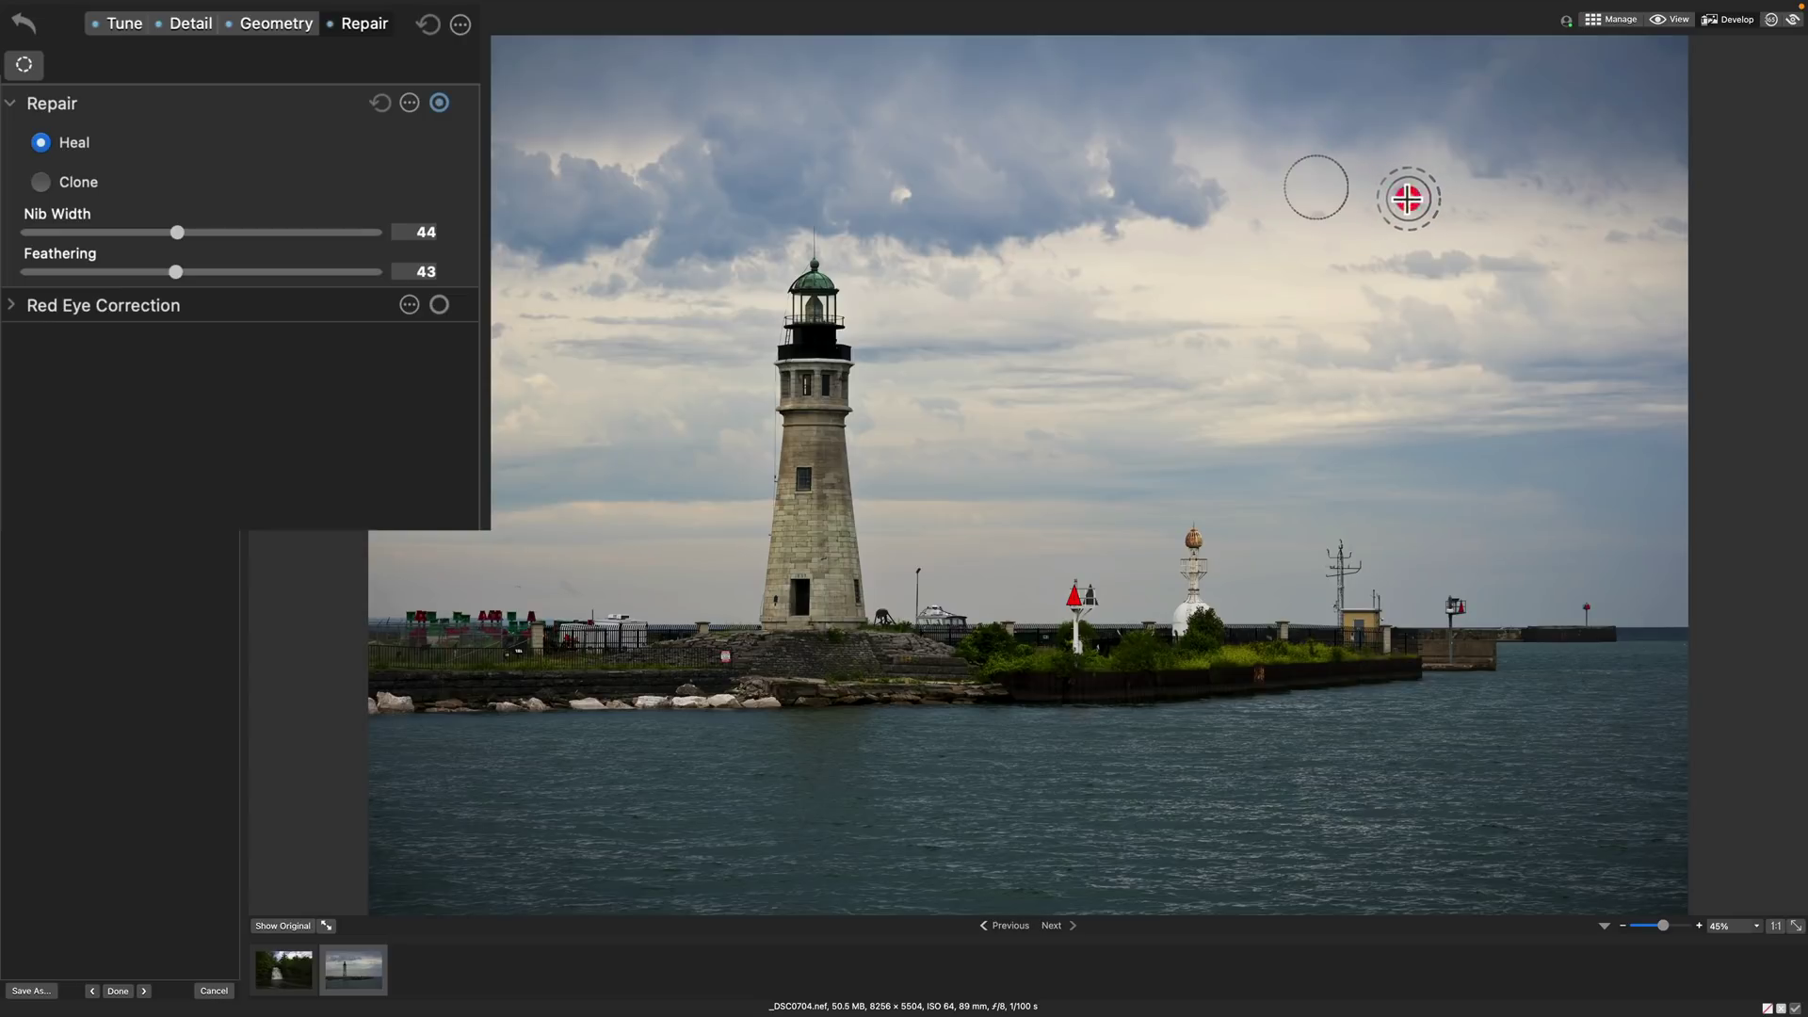
left_click(1302, 216)
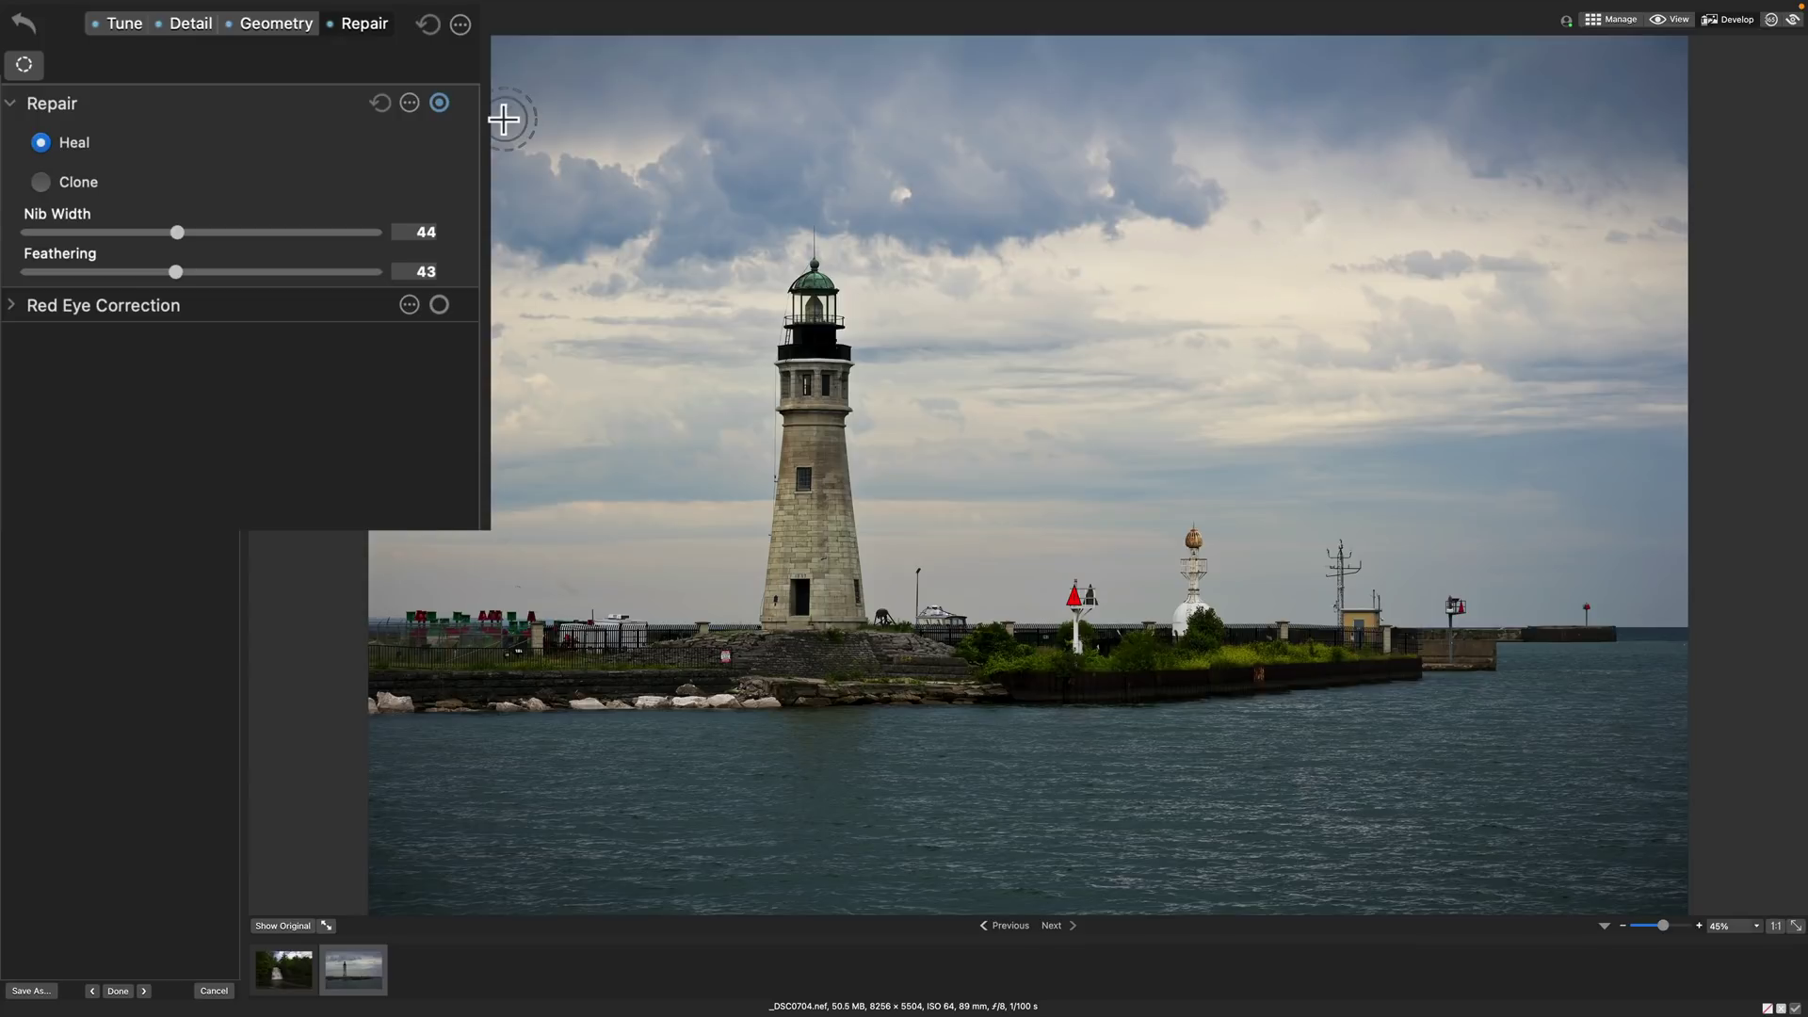
- Collapse the healing brush settings and undo the latest heal spot with Cmd+Z
left_click(12, 99)
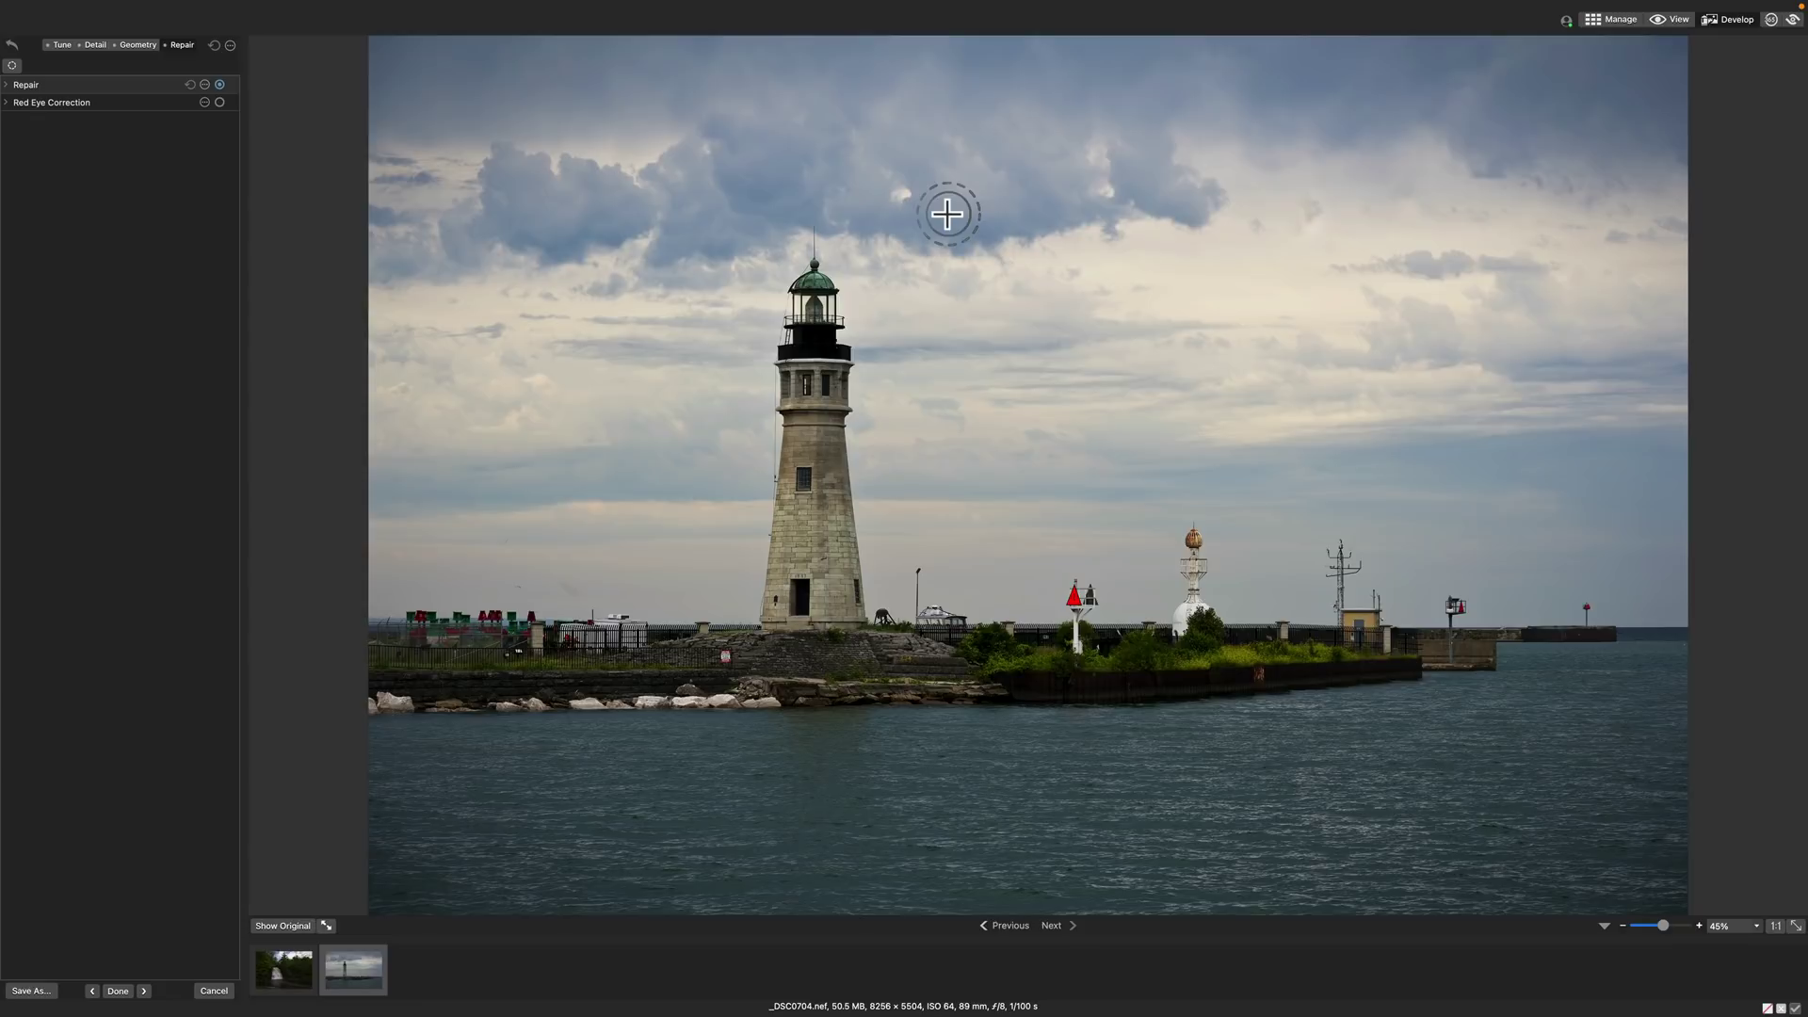
key("super")
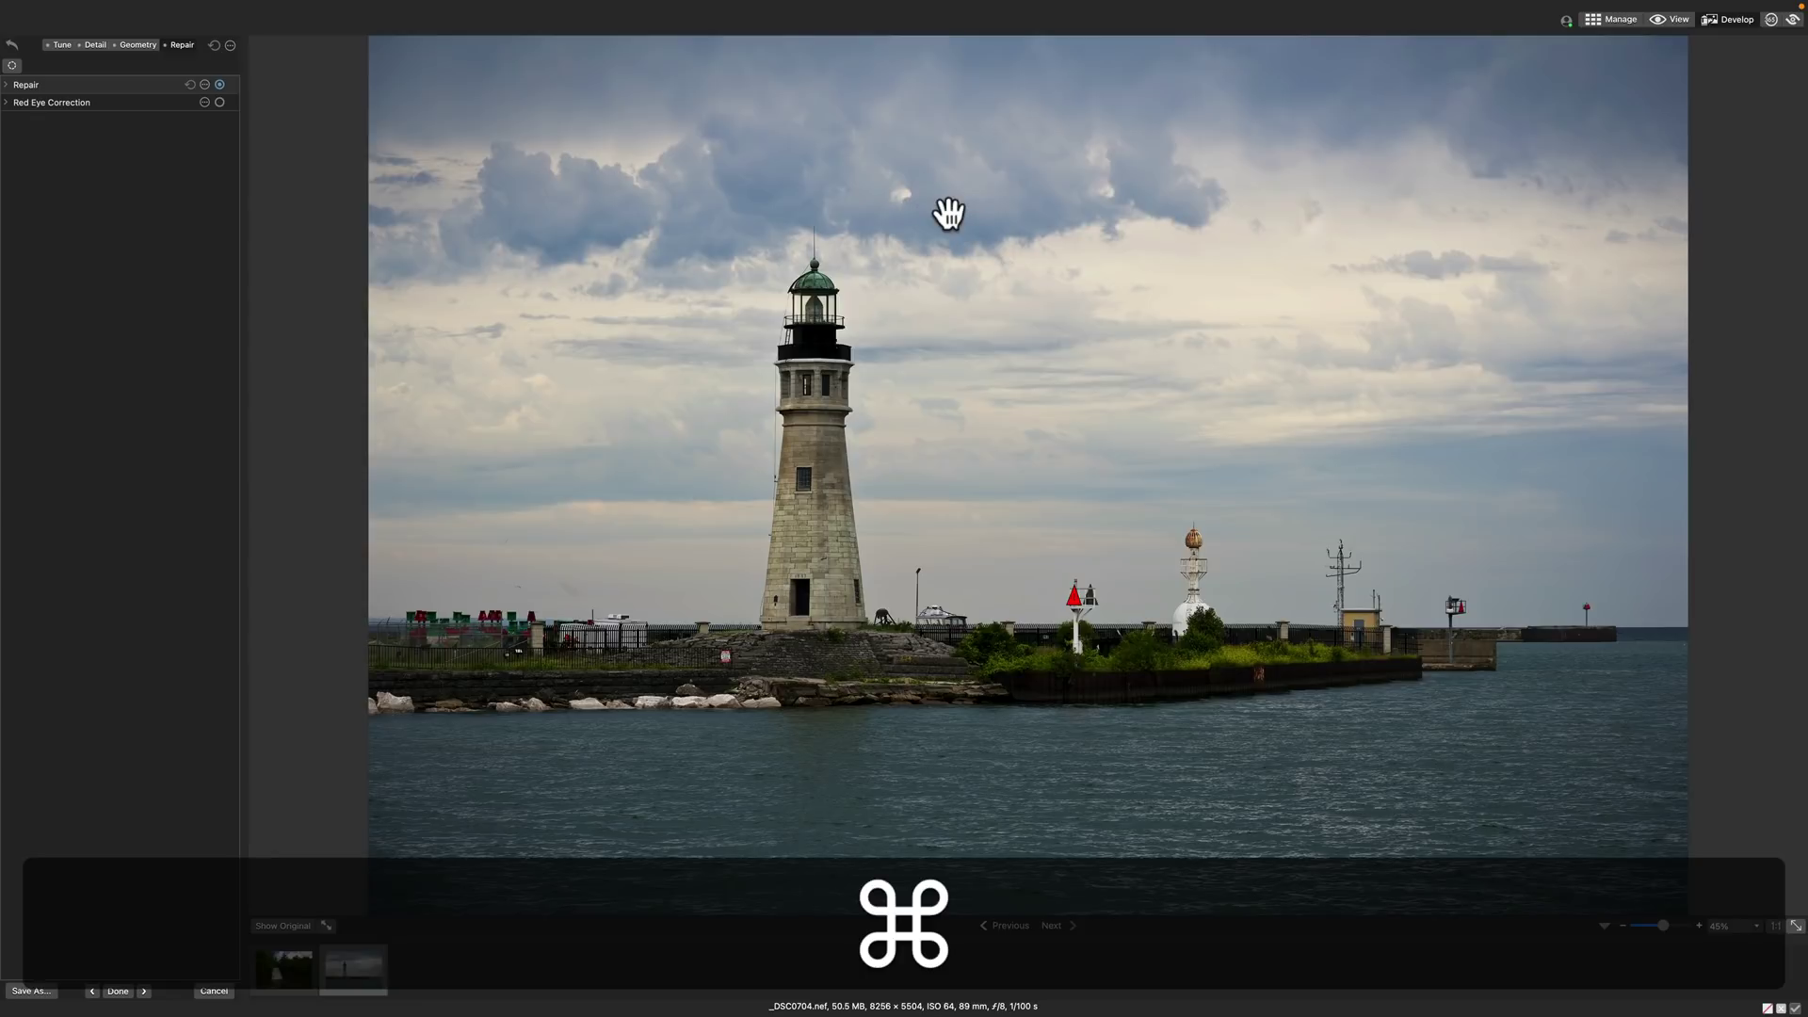
key("super+z")
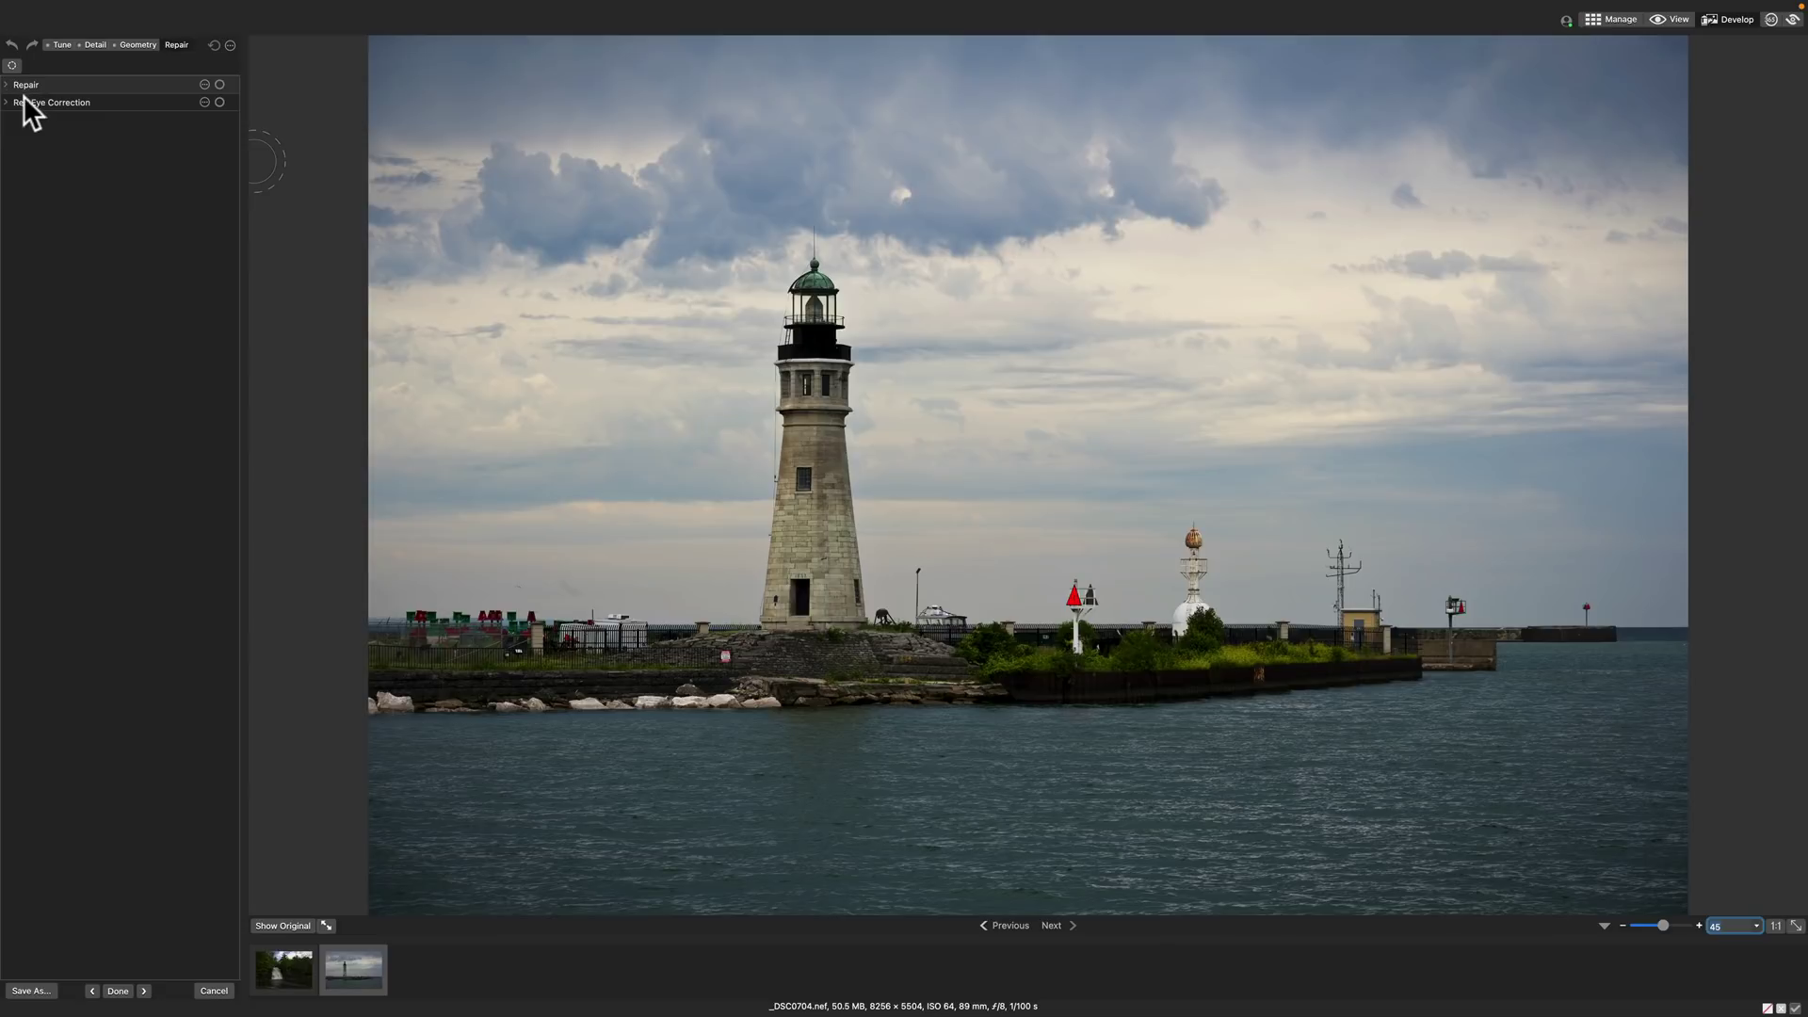
- Switch back to the Tune adjustments and inspect the developed lighthouse image
left_click(60, 42)
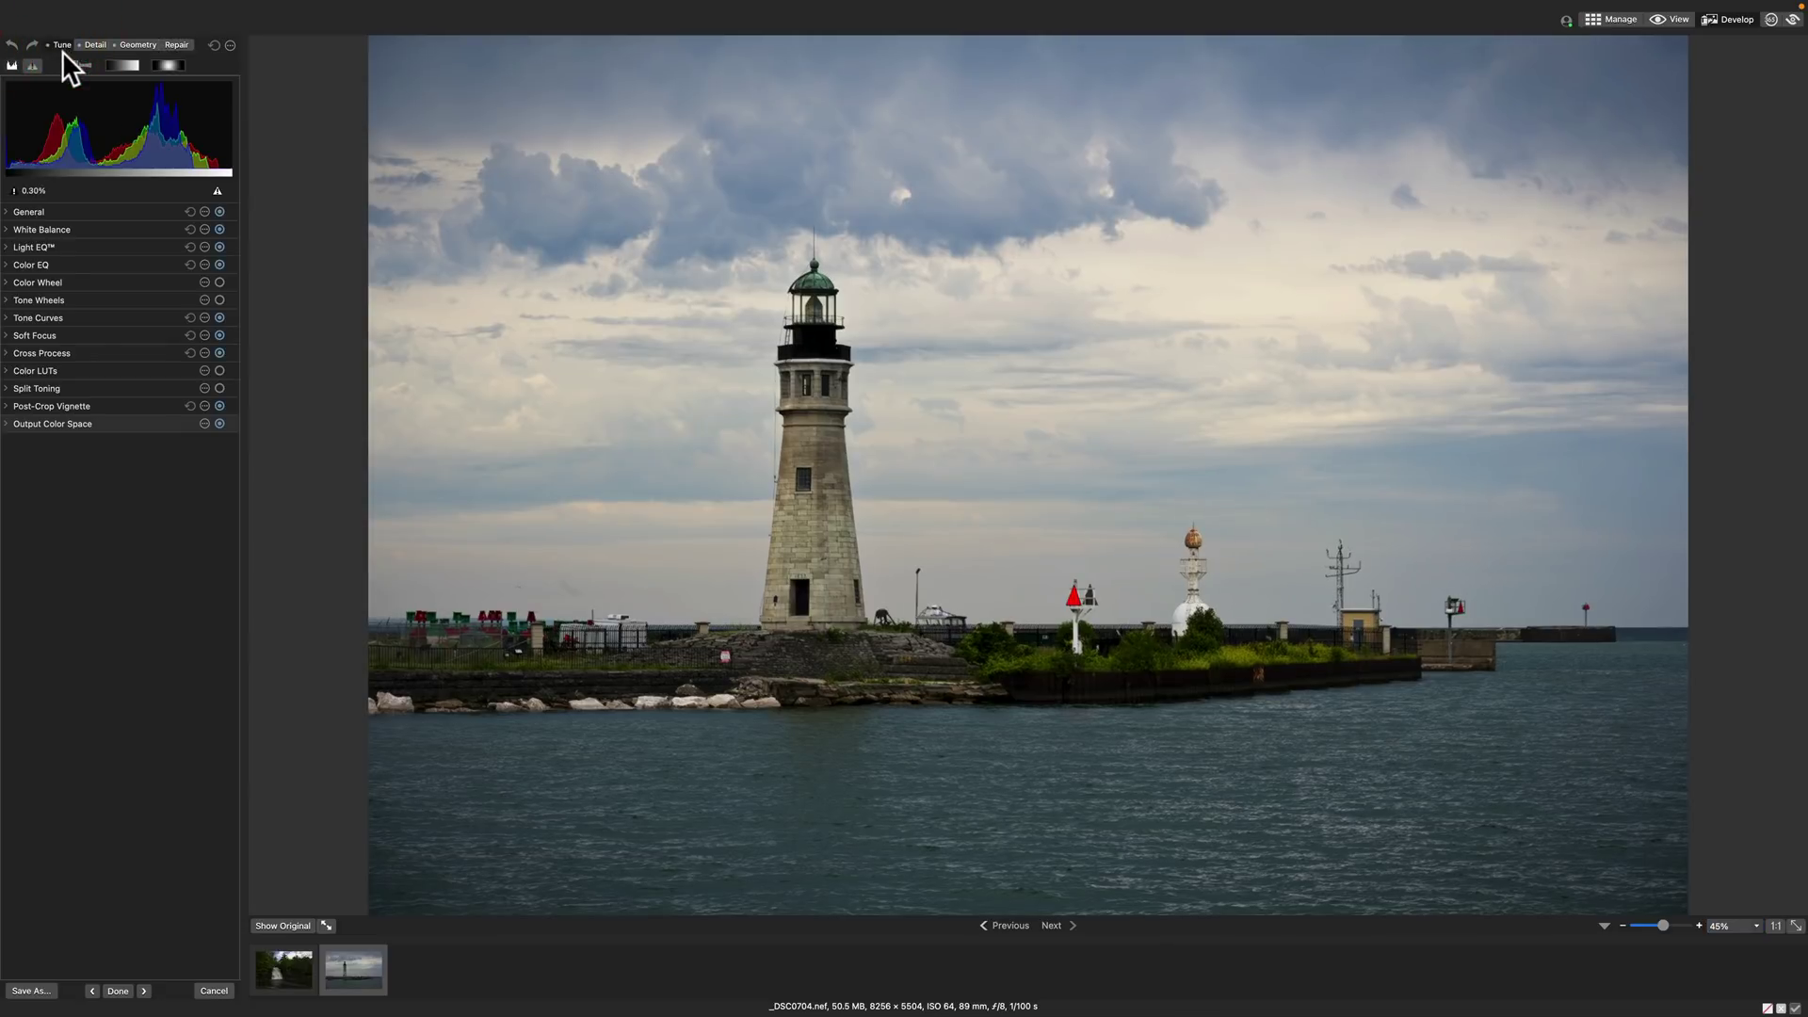
left_click(874, 297)
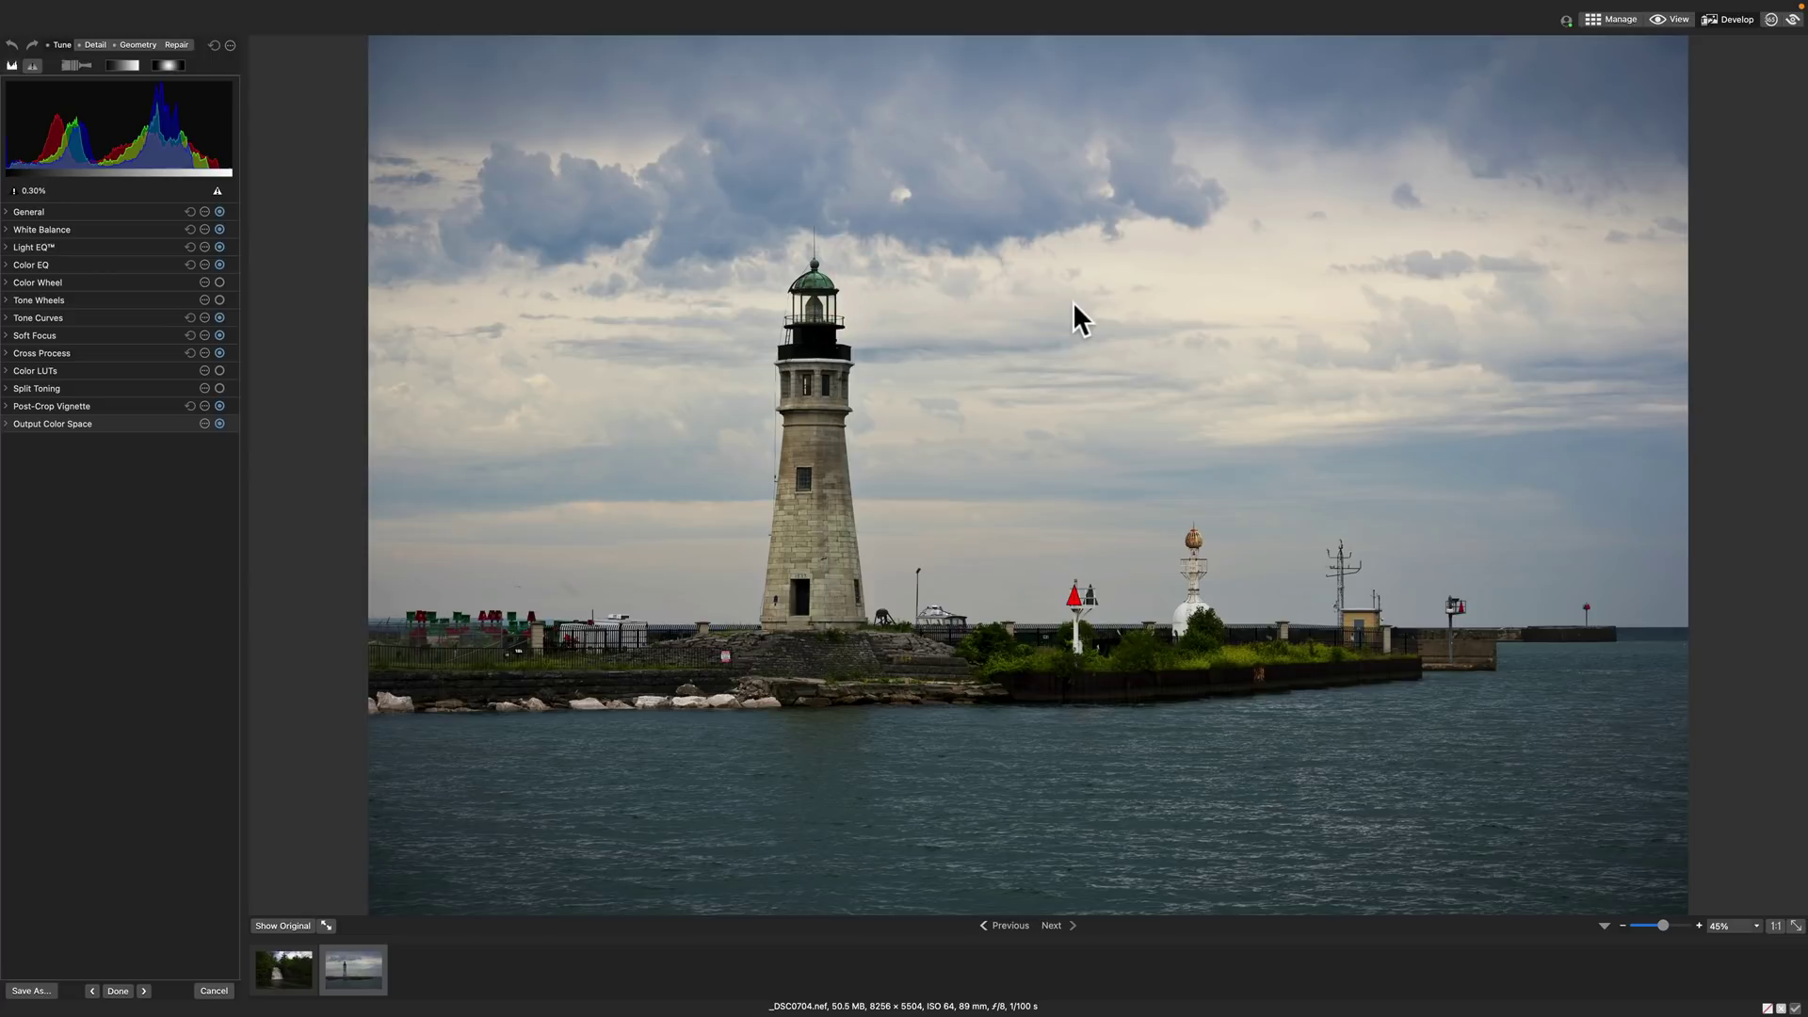
left_click(1097, 287)
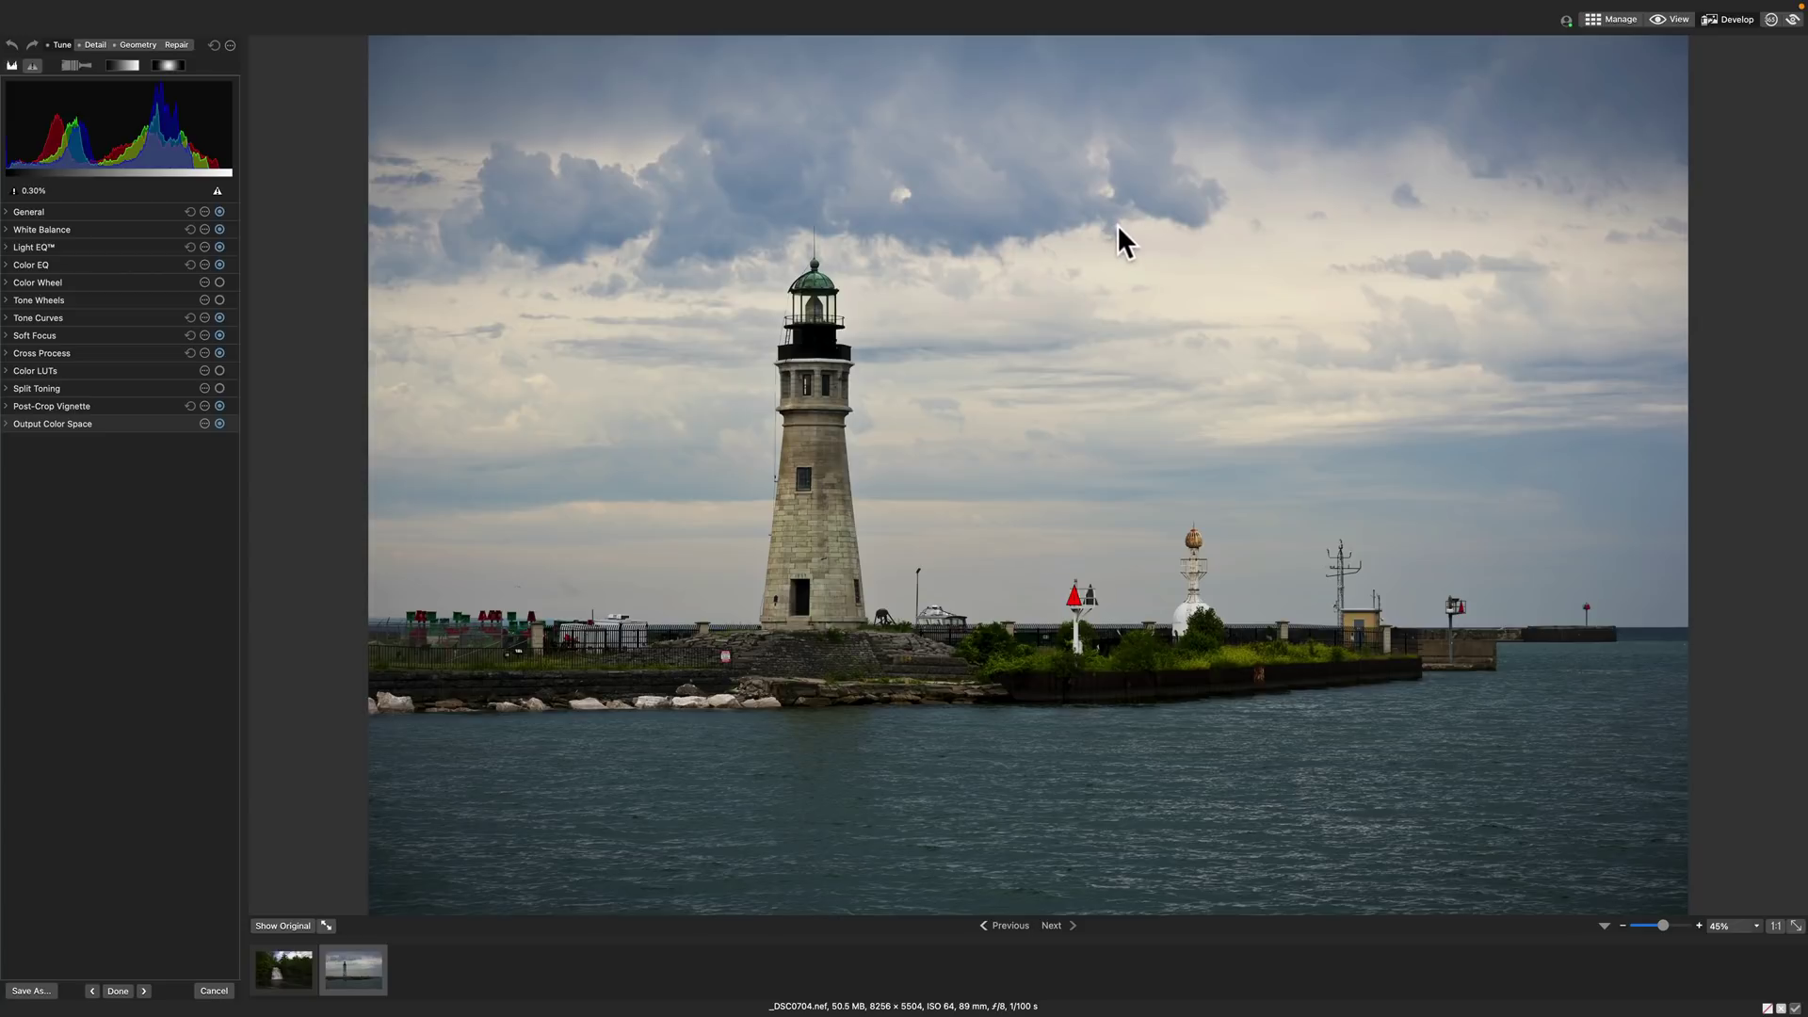